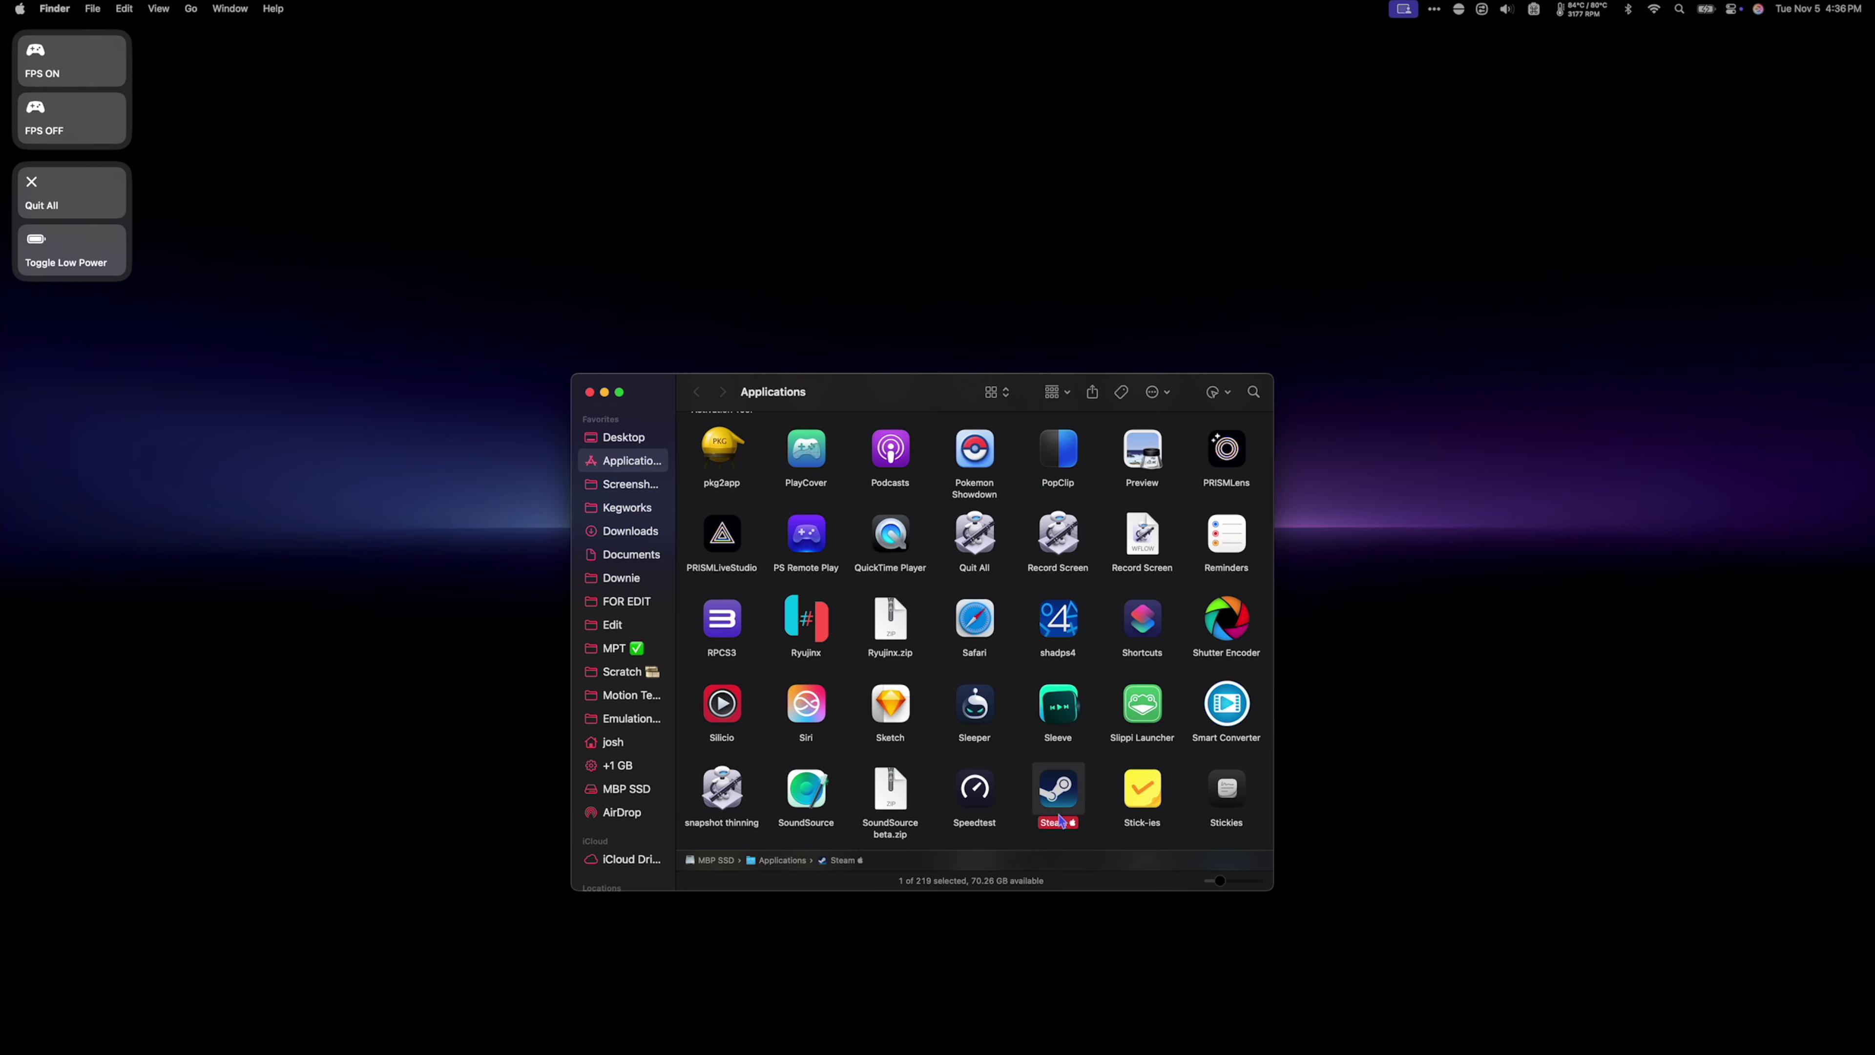
Replace Steam's icon with Steam.icns from the Dark Mode Mac Icon Pack in its Get Info window
right_click(1062, 809)
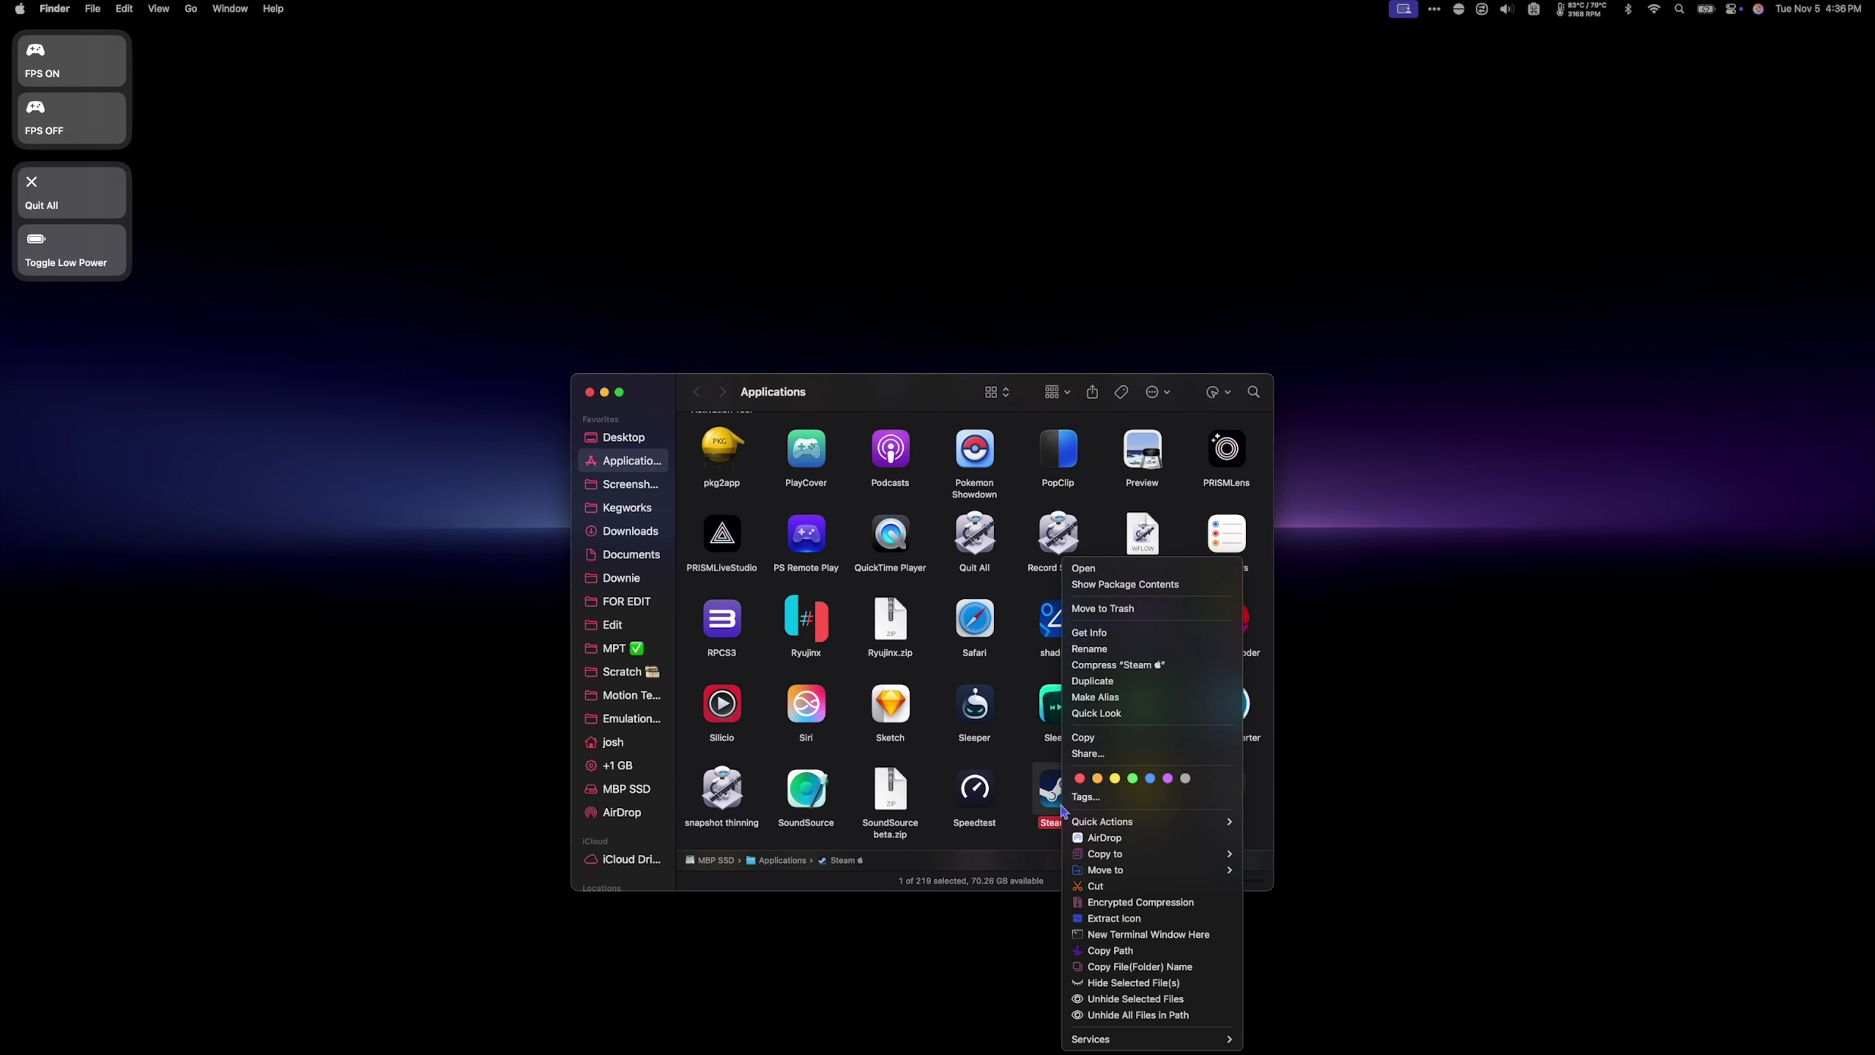
click(1089, 632)
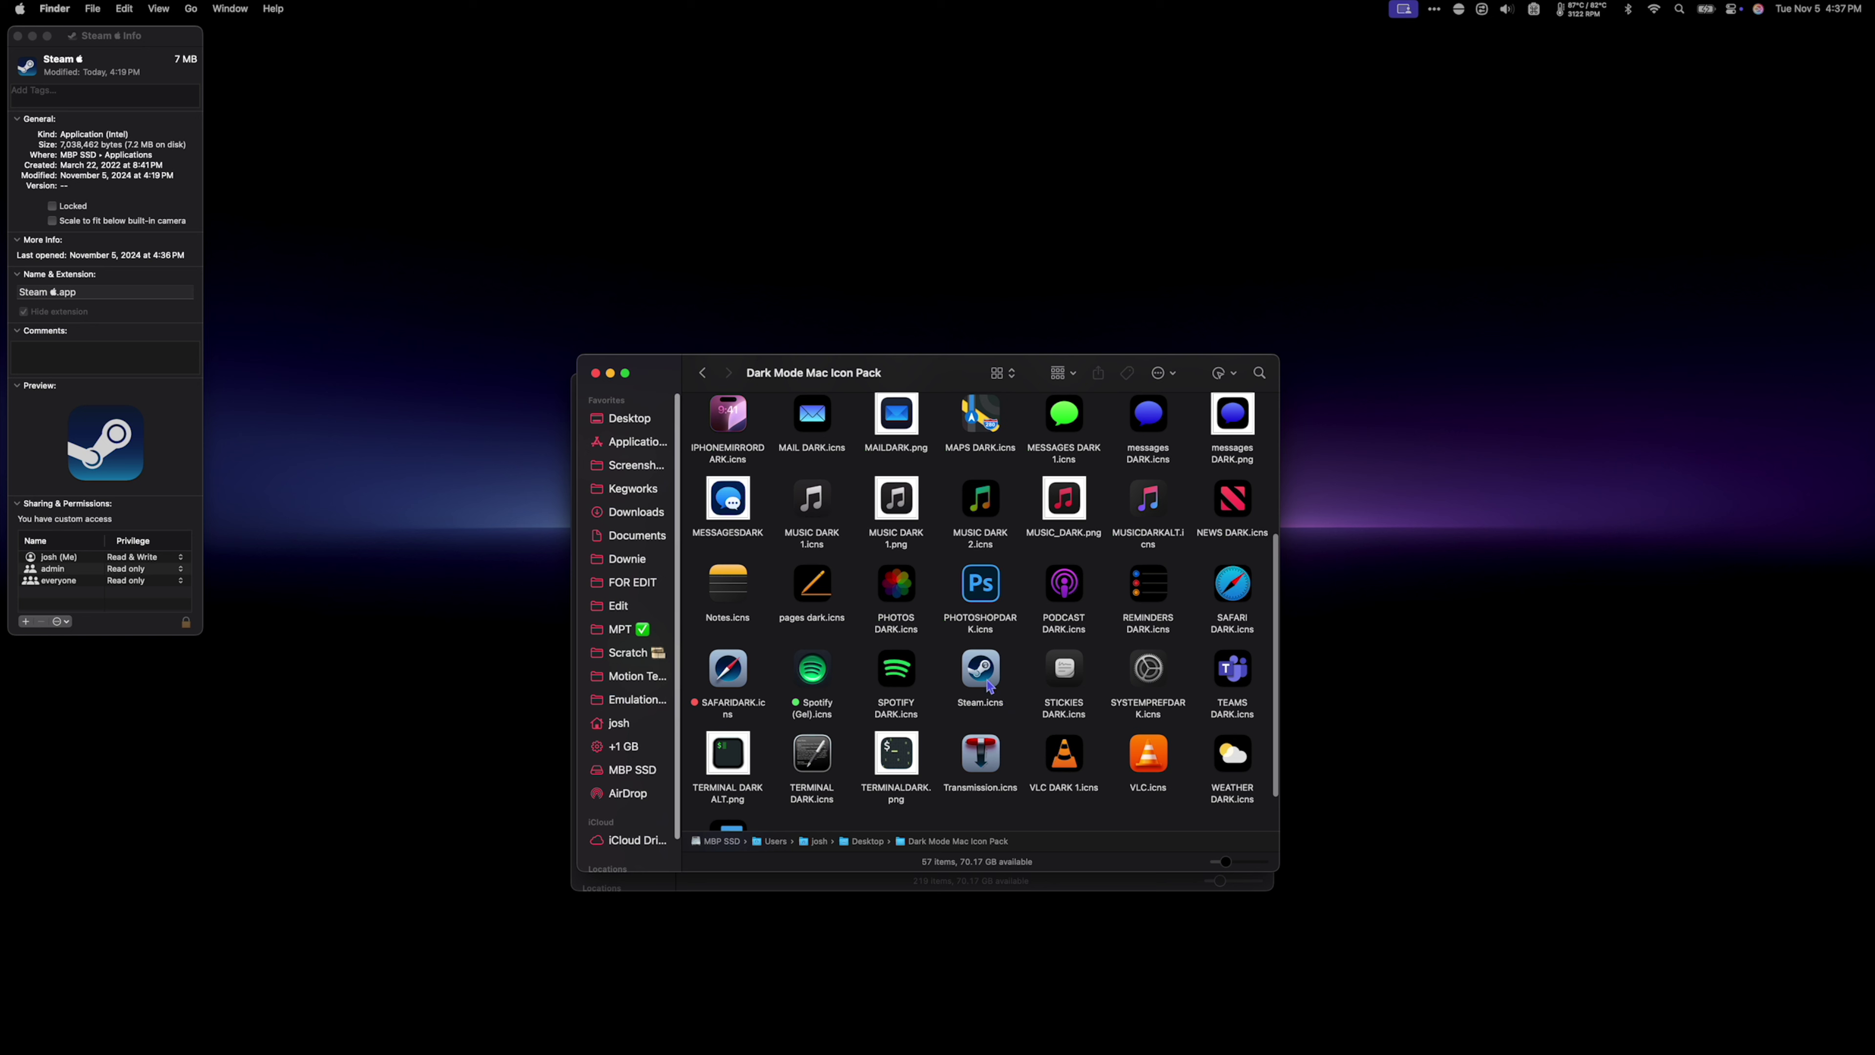
drag(980, 669, 28, 71)
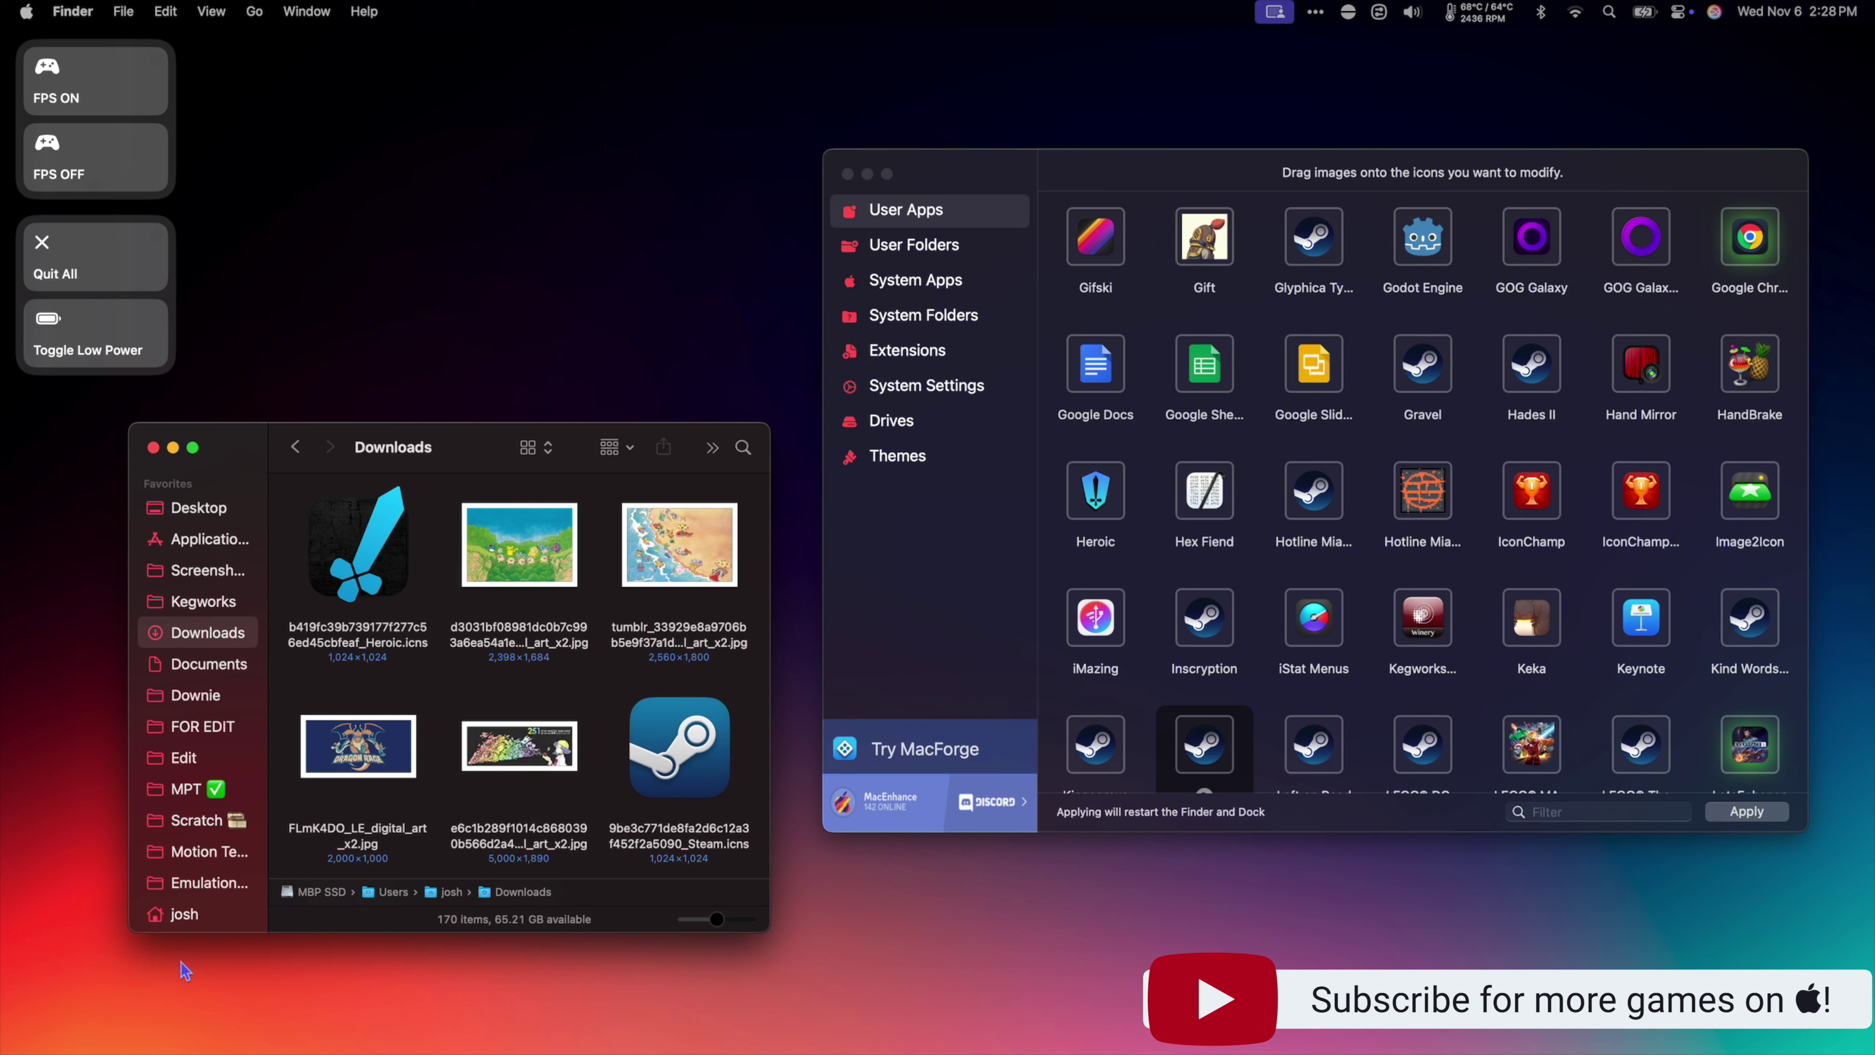
Give Heroic the downloaded sword .icns icon, apply it, then open the Pro version checkout
click(346, 565)
drag(346, 565, 1115, 487)
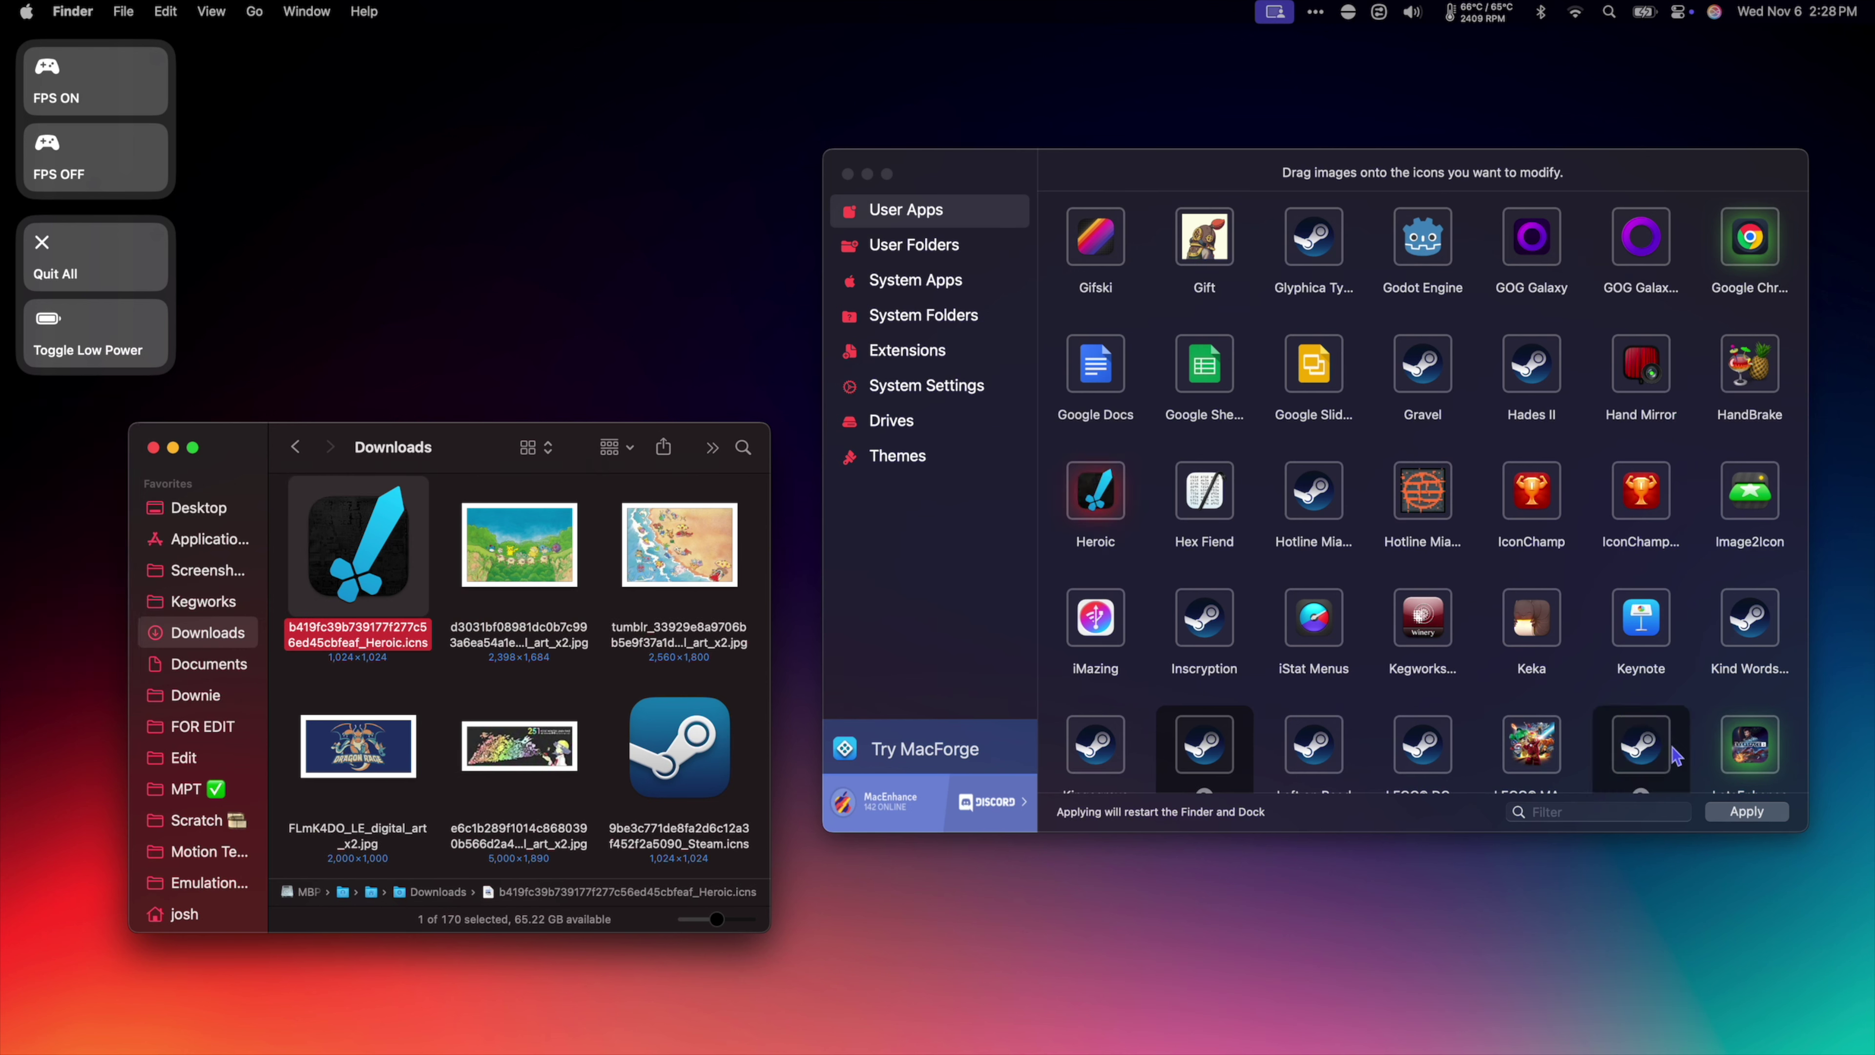
click(1770, 812)
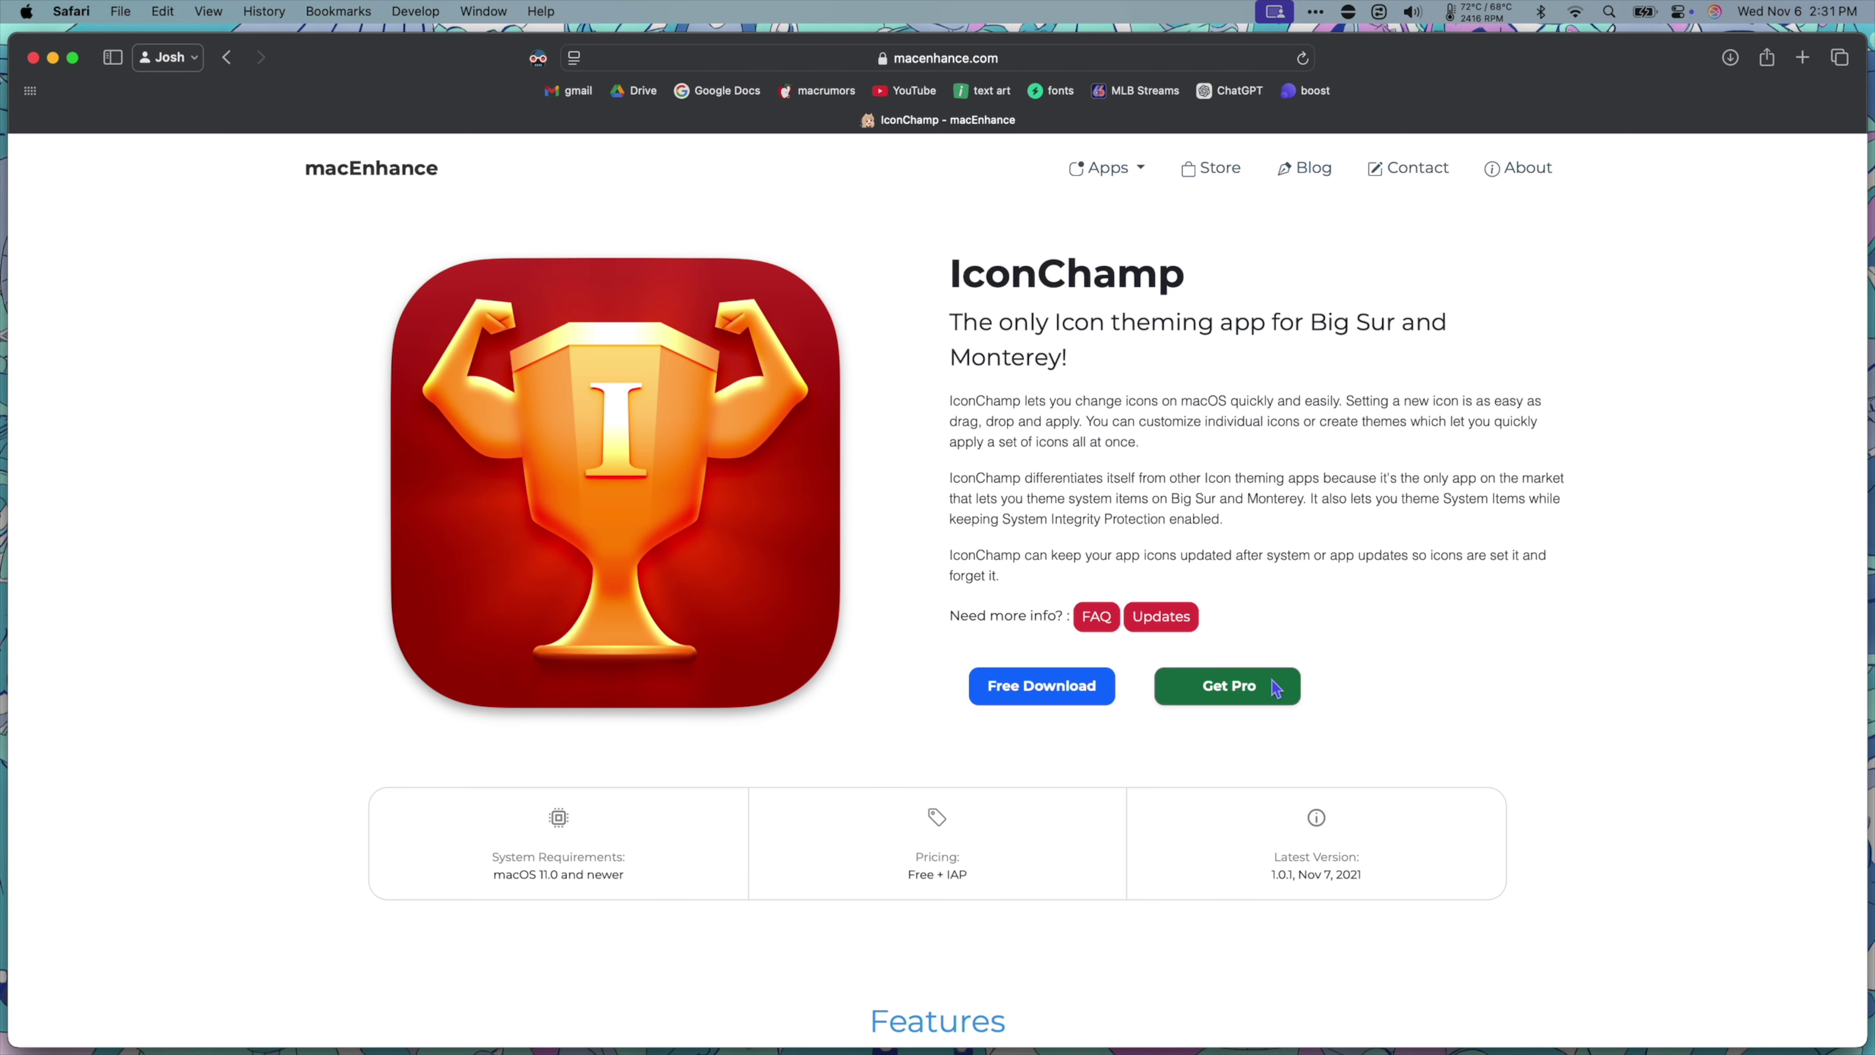
click(1277, 689)
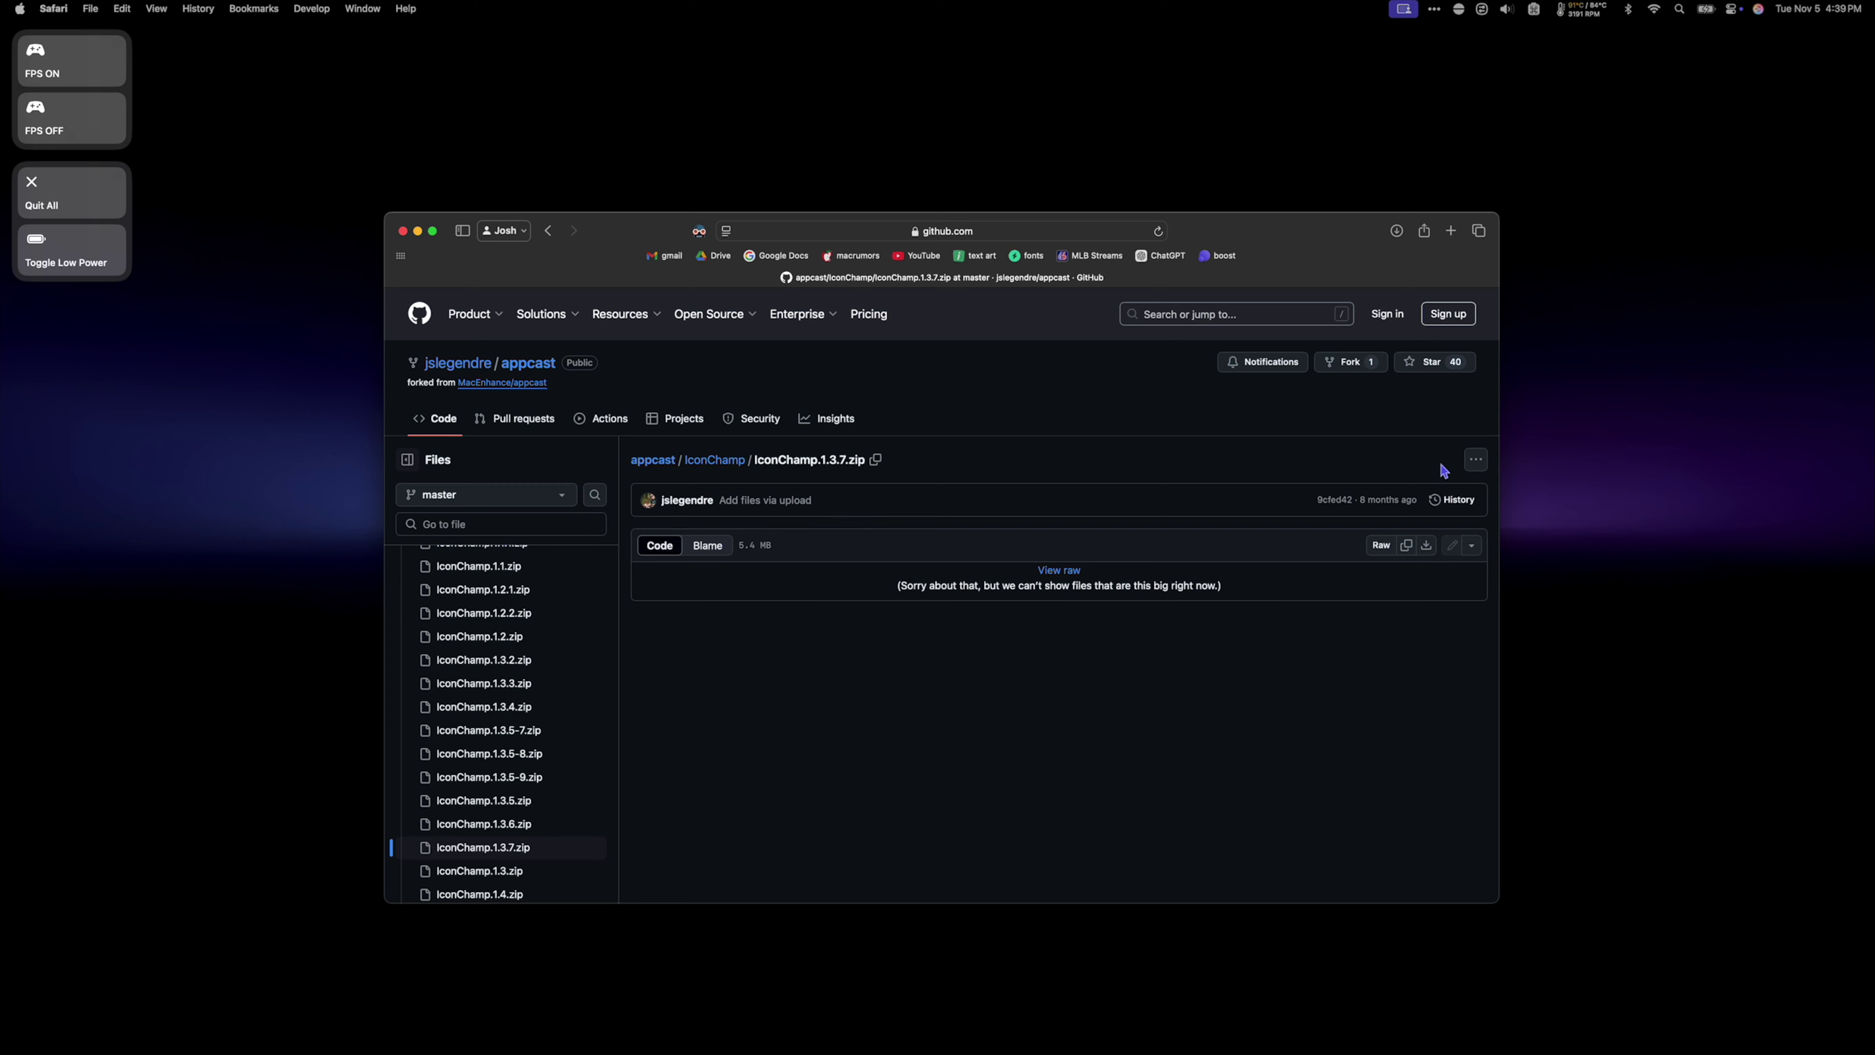
Open the download options for IconChamp.1.3.7.zip on its GitHub file page
click(1476, 461)
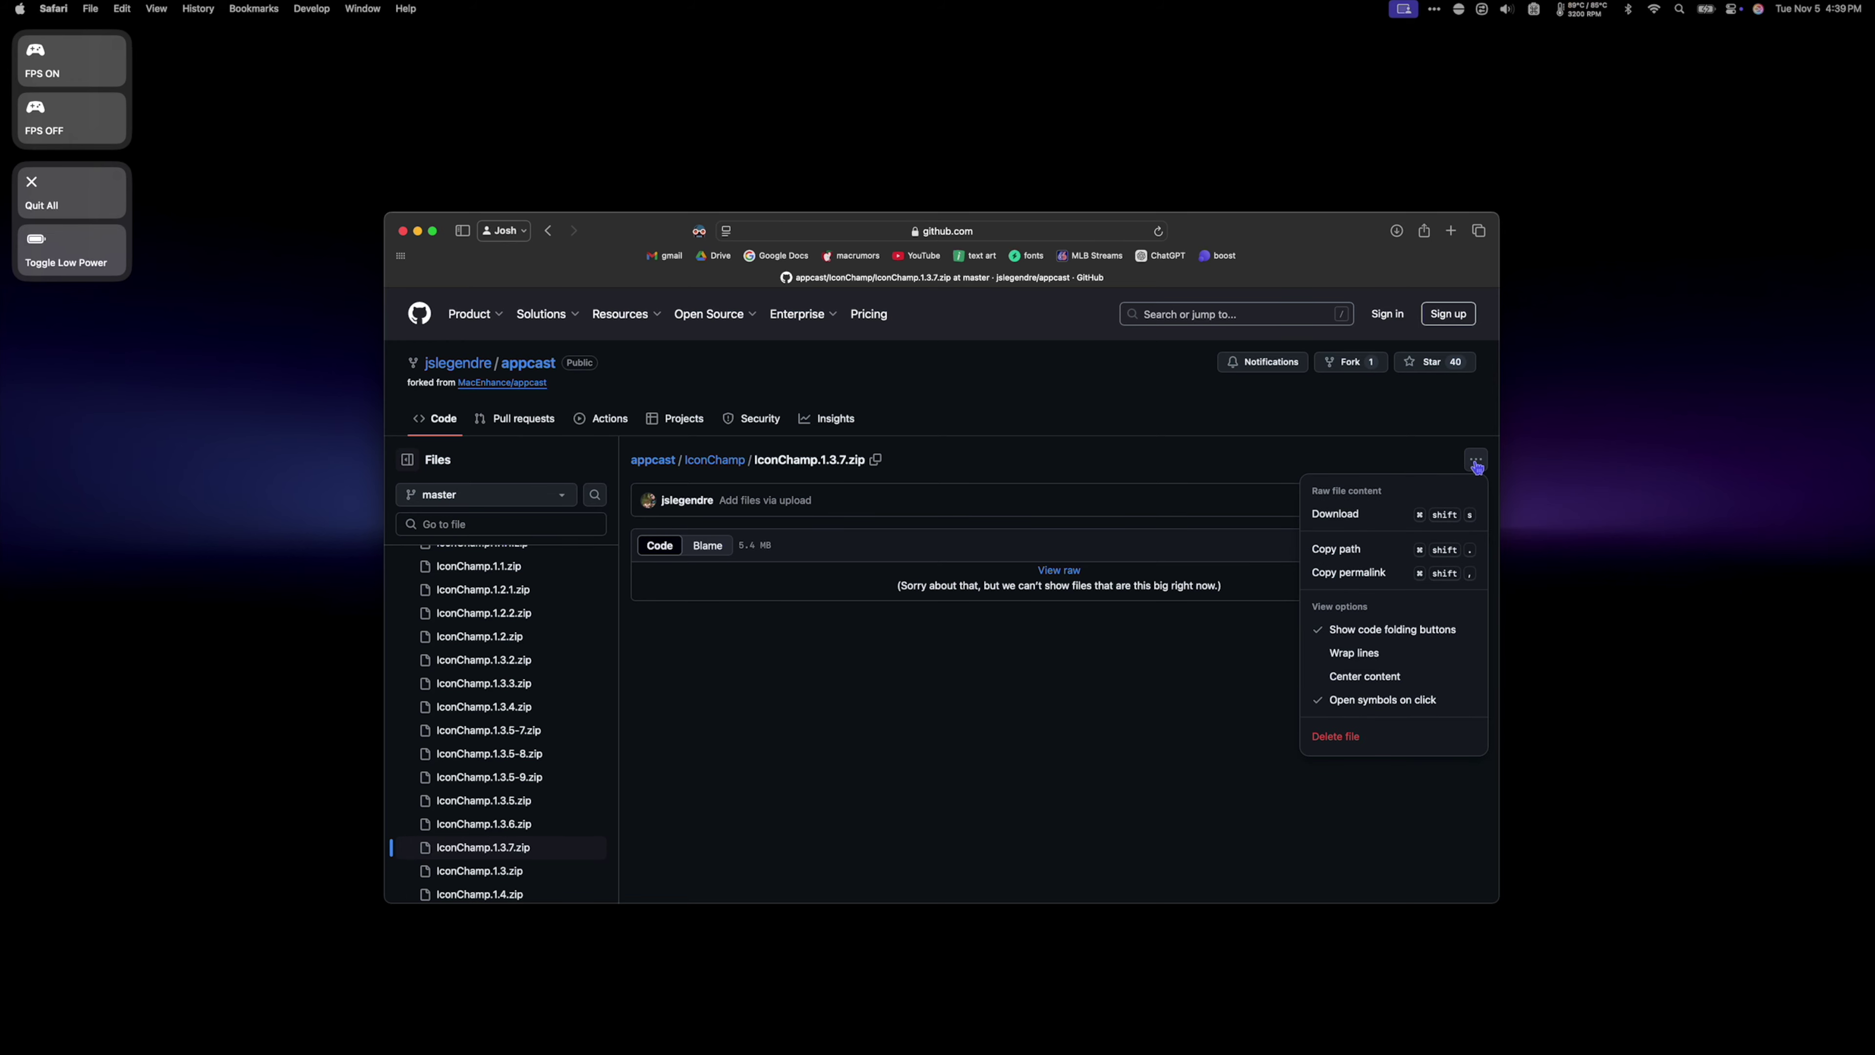
Download IconChamp.1.3.7.zip, hide Safari, and unzip the archive in Finder's Downloads folder
click(1335, 513)
key(super+h)
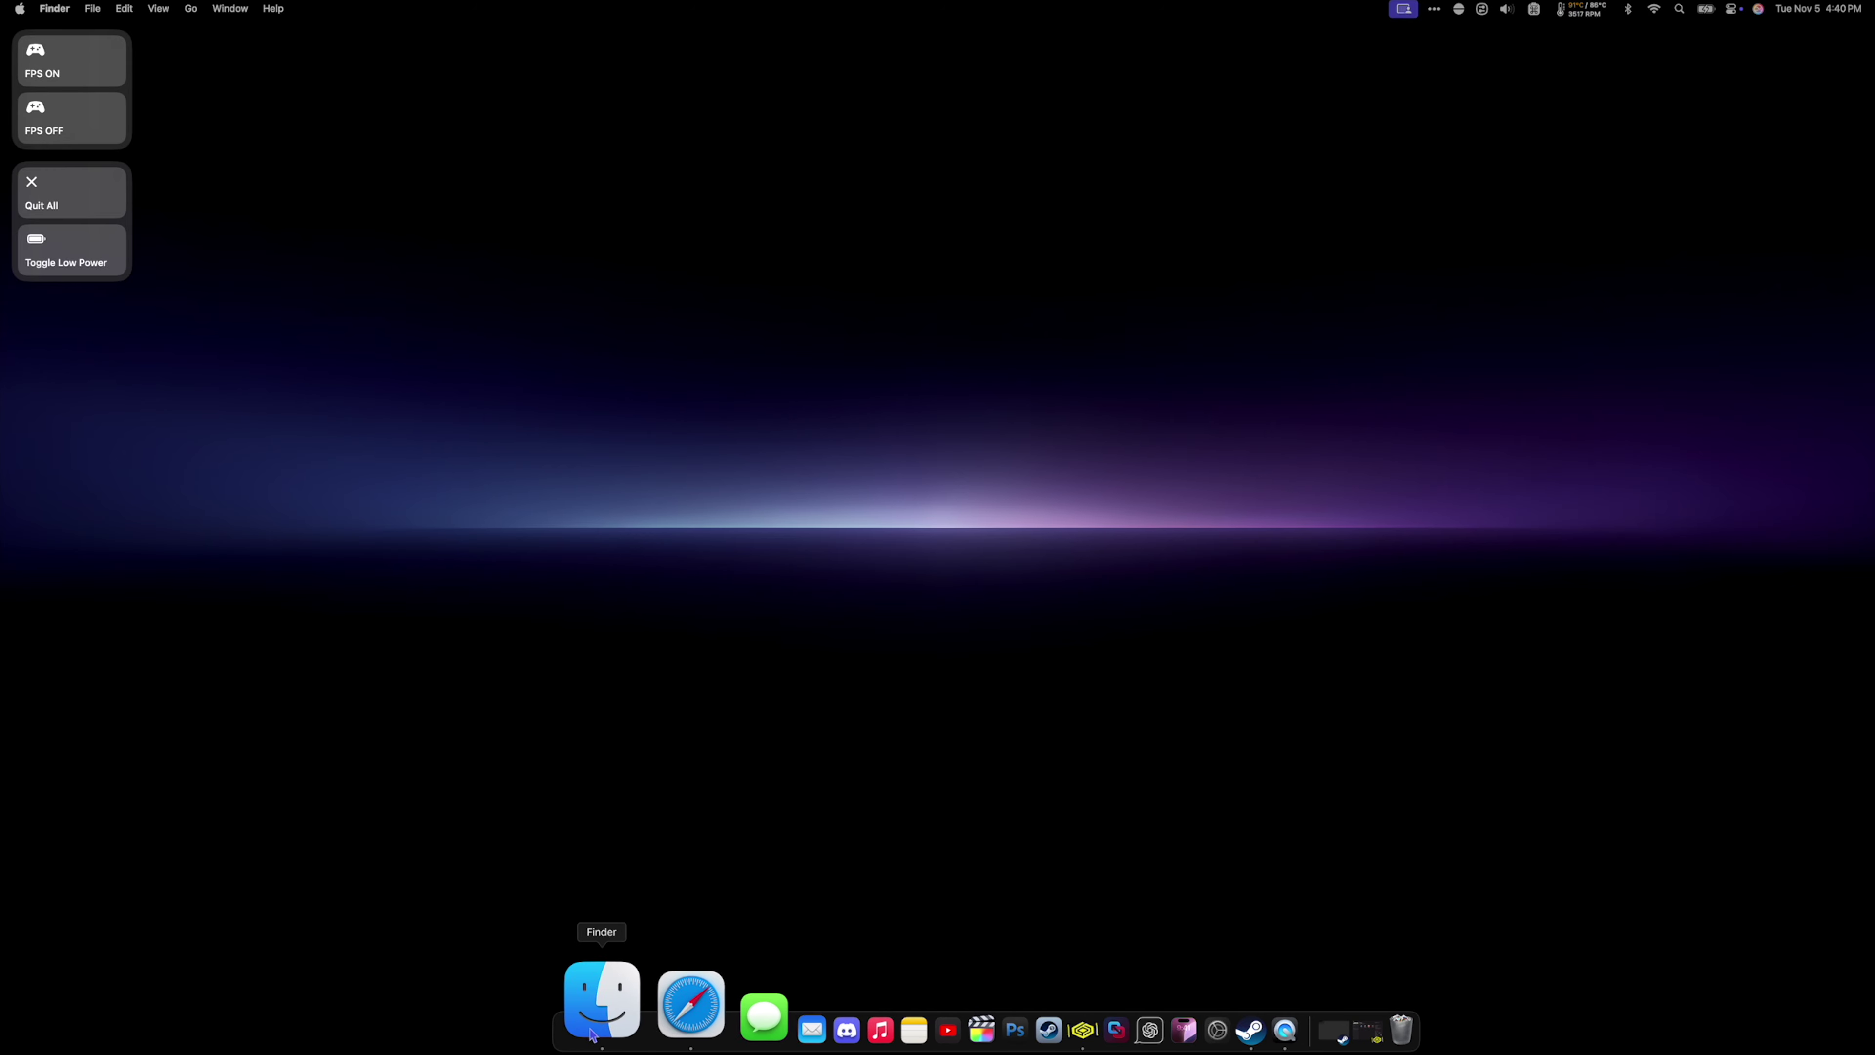
click(602, 1001)
click(653, 551)
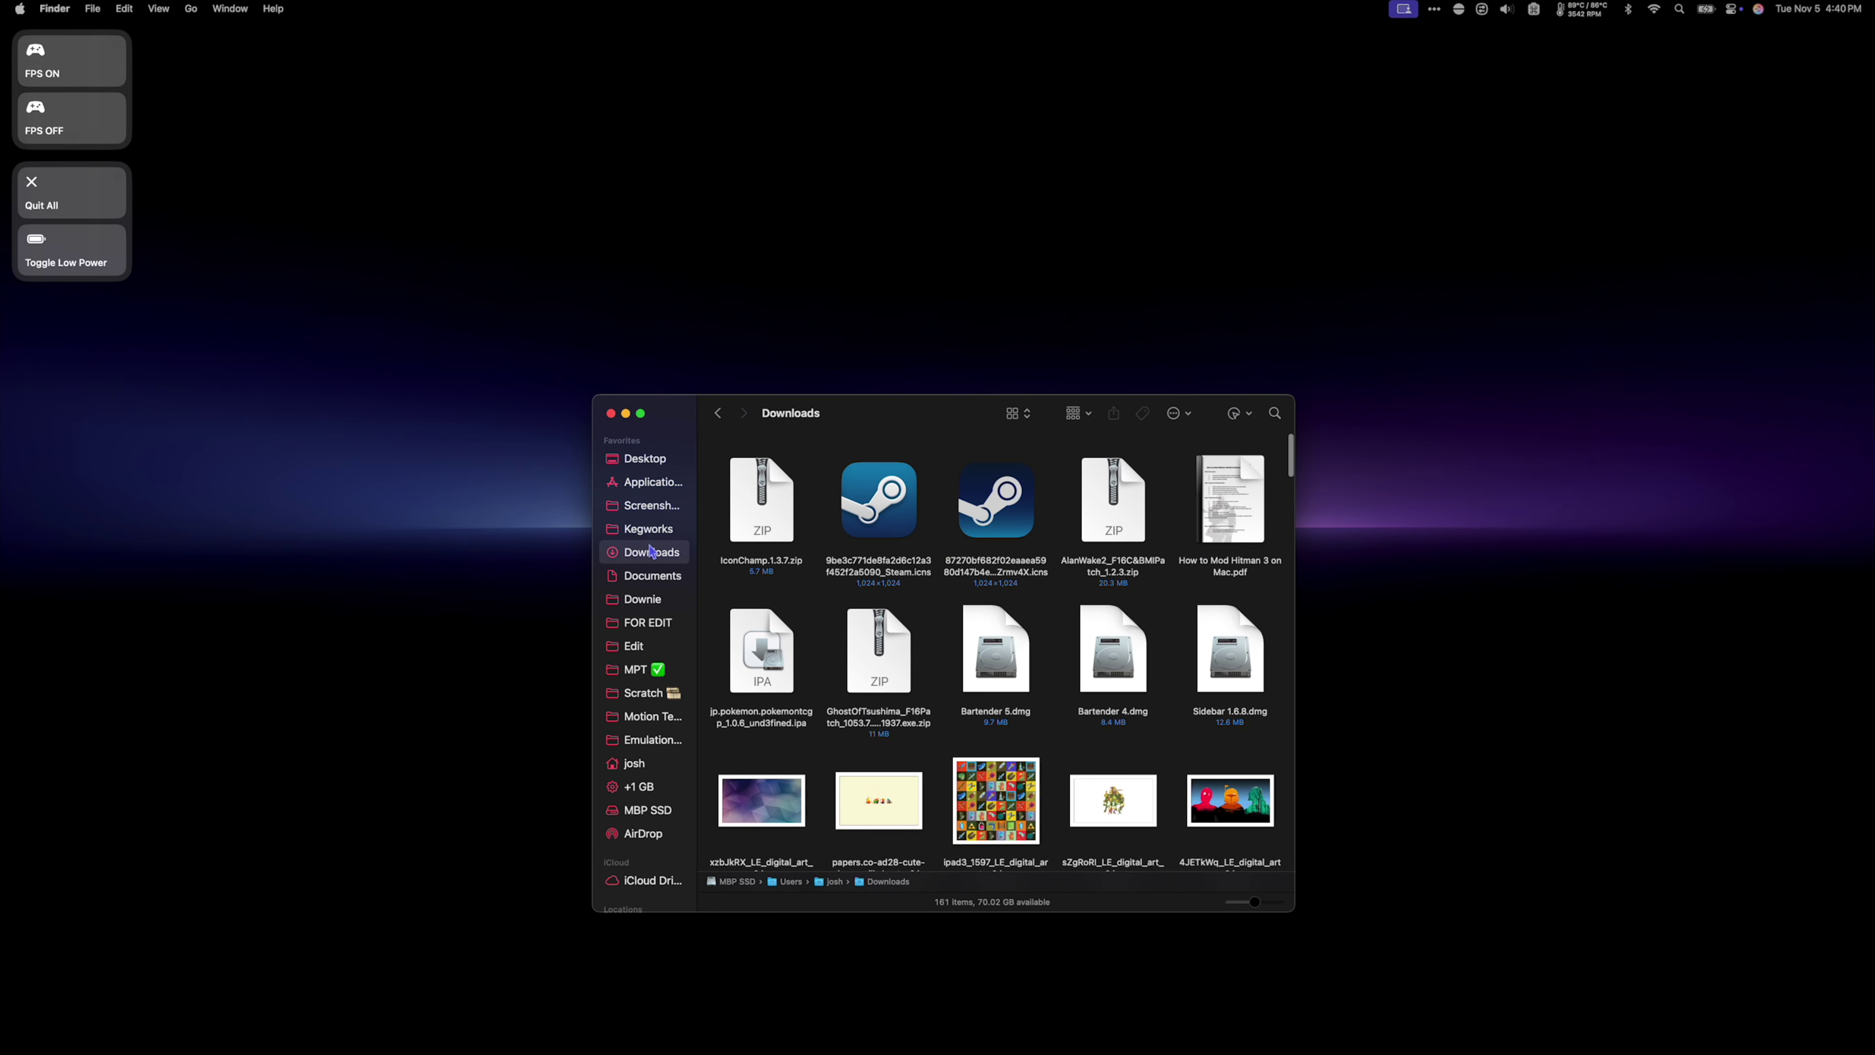
double_click(760, 510)
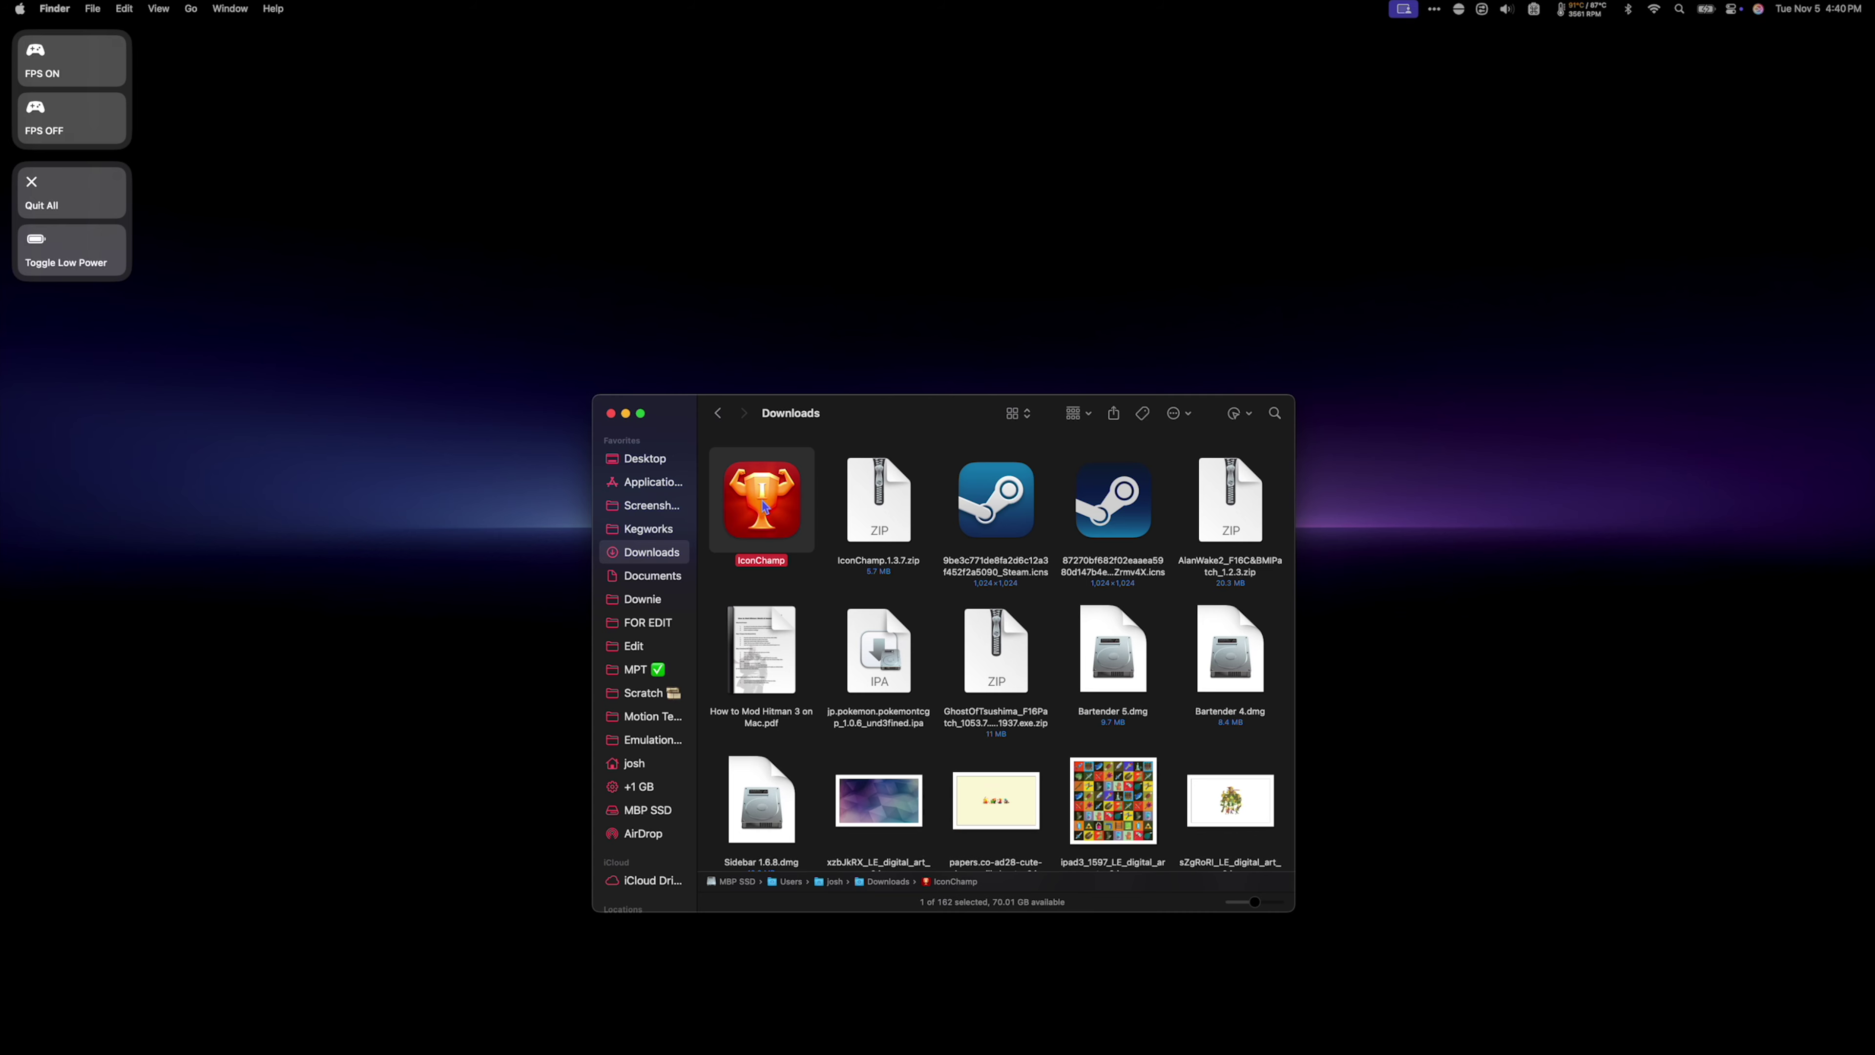
Move the IconChamp app into Applications and launch it from there
drag(761, 510, 639, 484)
click(642, 487)
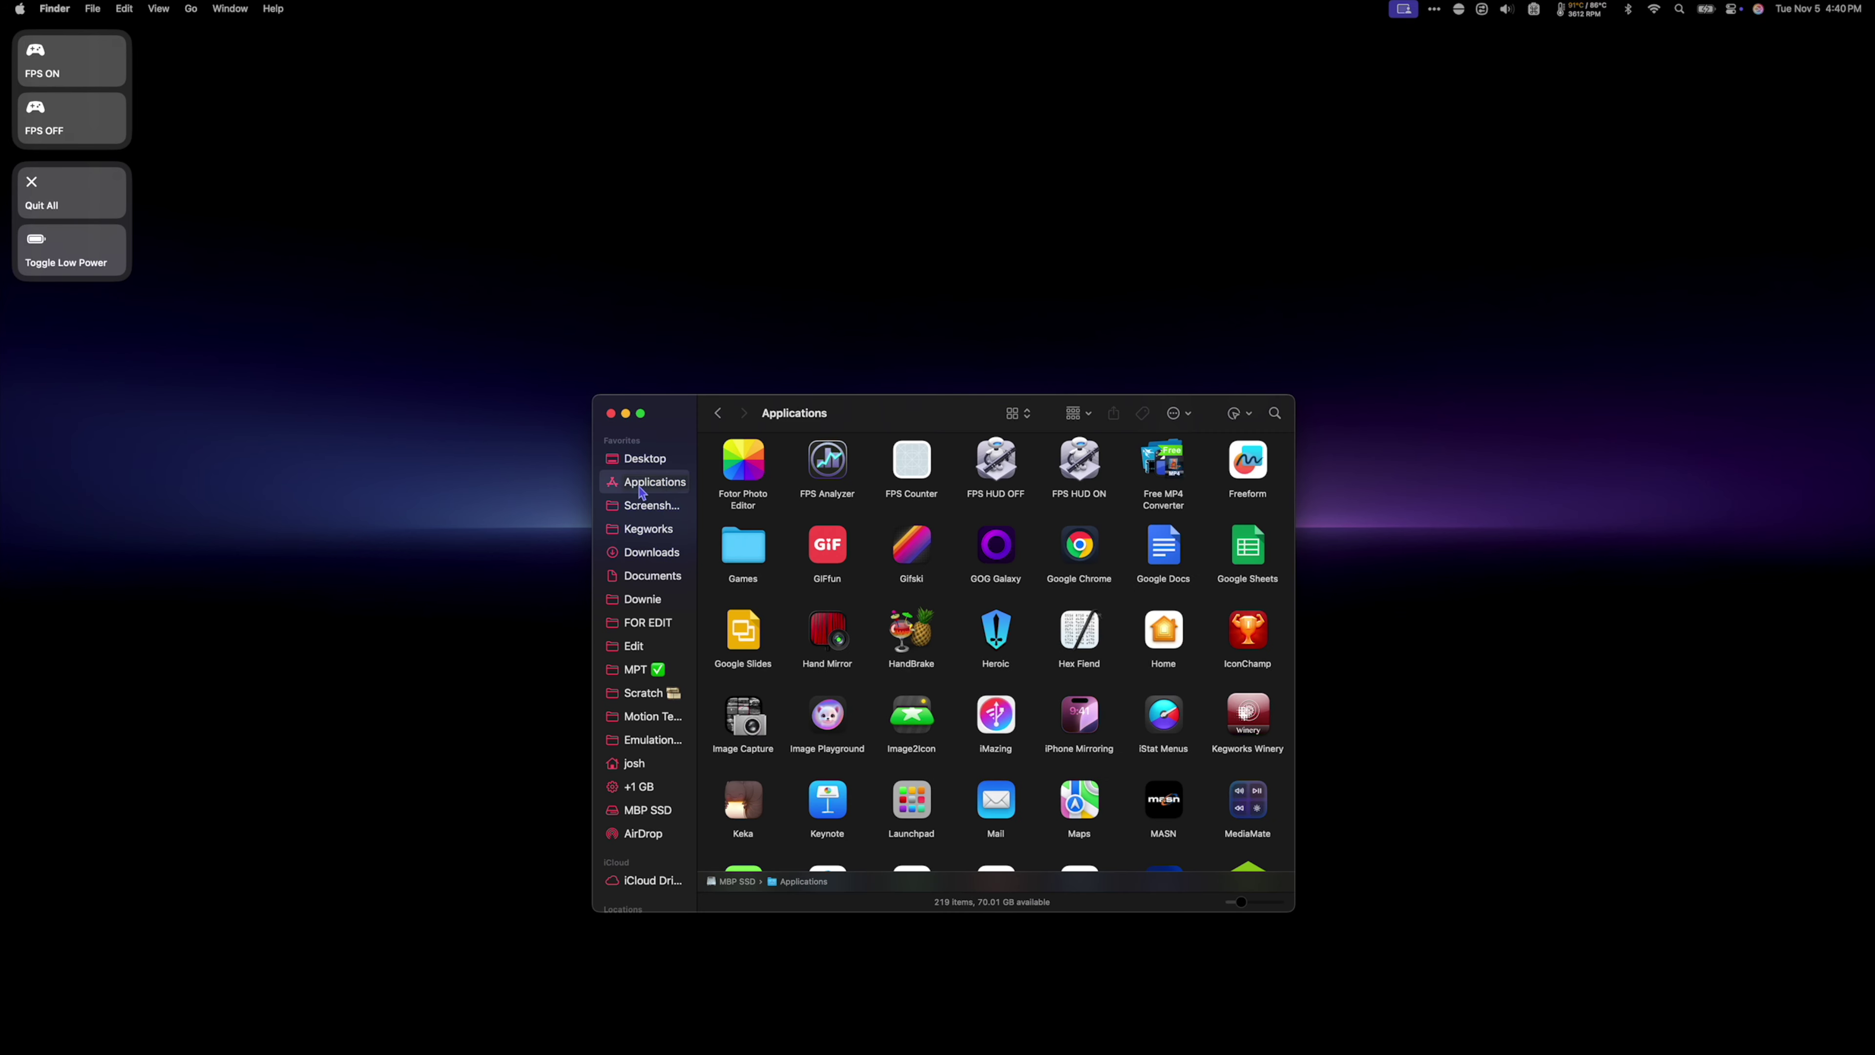
click(1254, 631)
double_click(1253, 632)
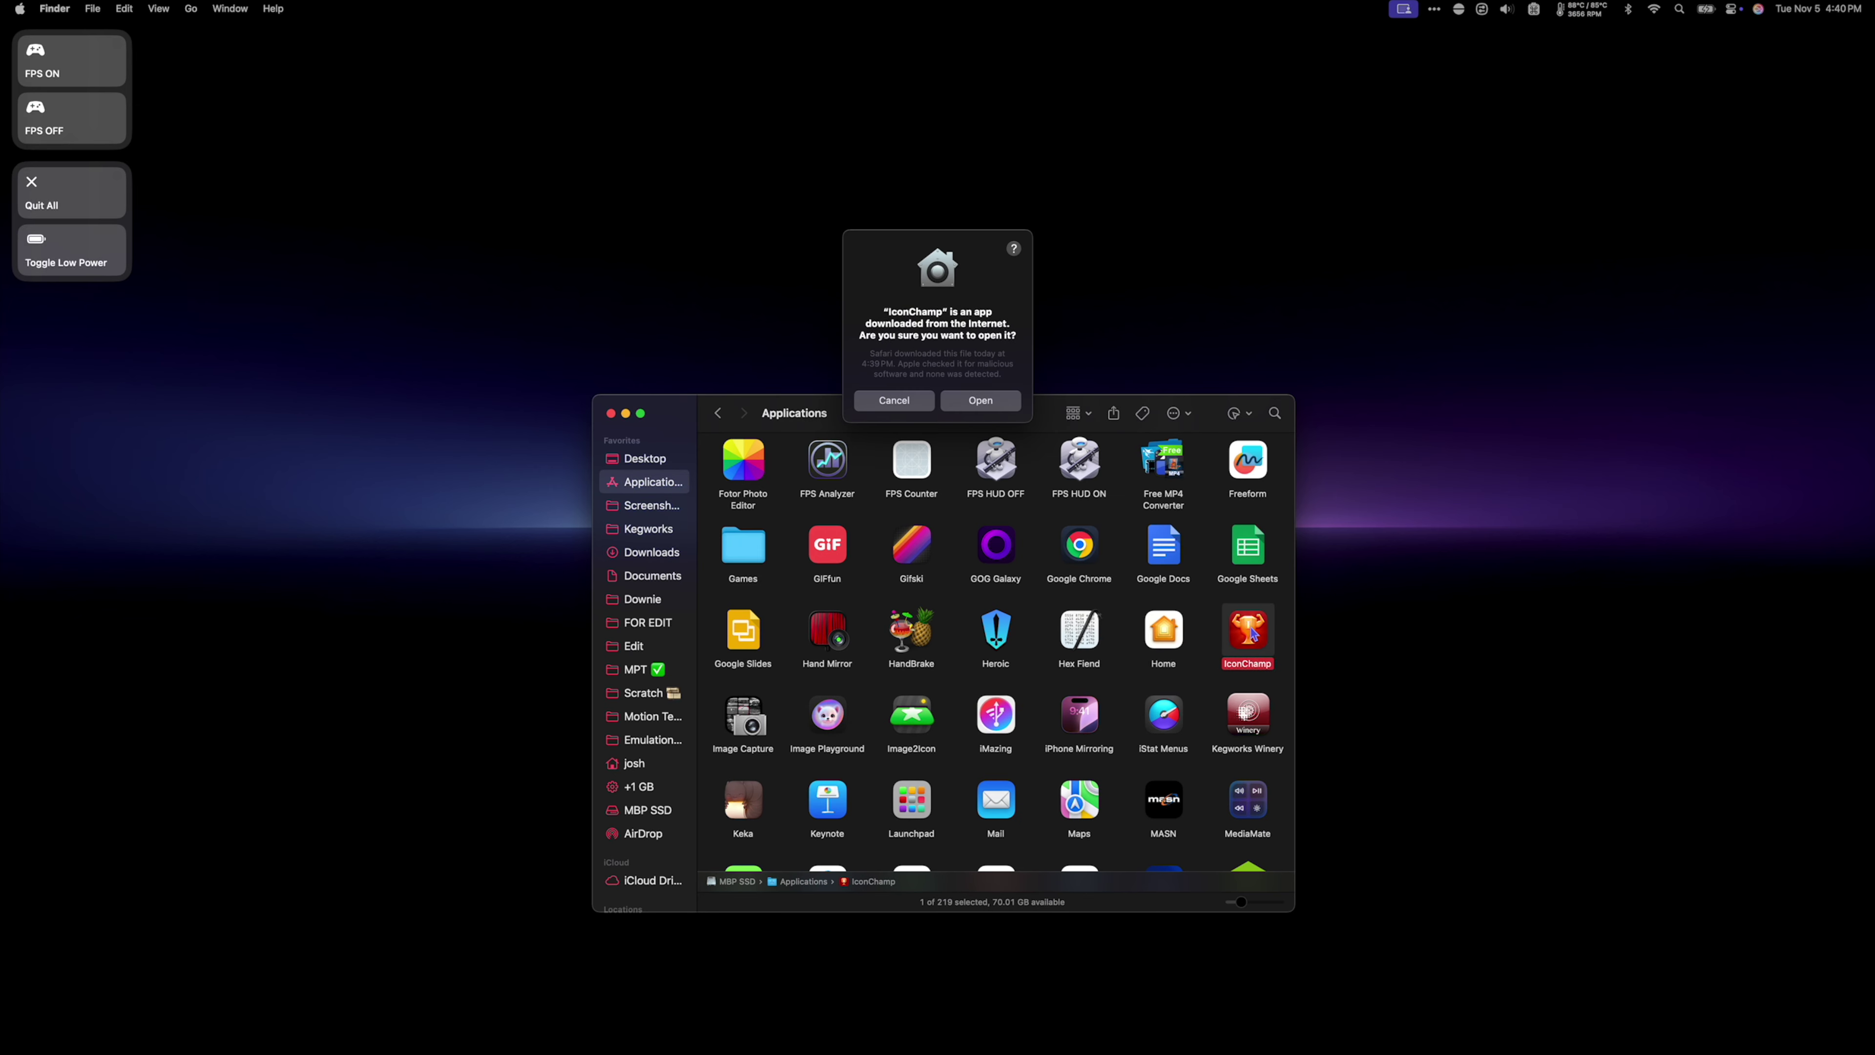
Confirm opening IconChamp, install the Privileged Helper with the admin password, and finish setup
click(982, 402)
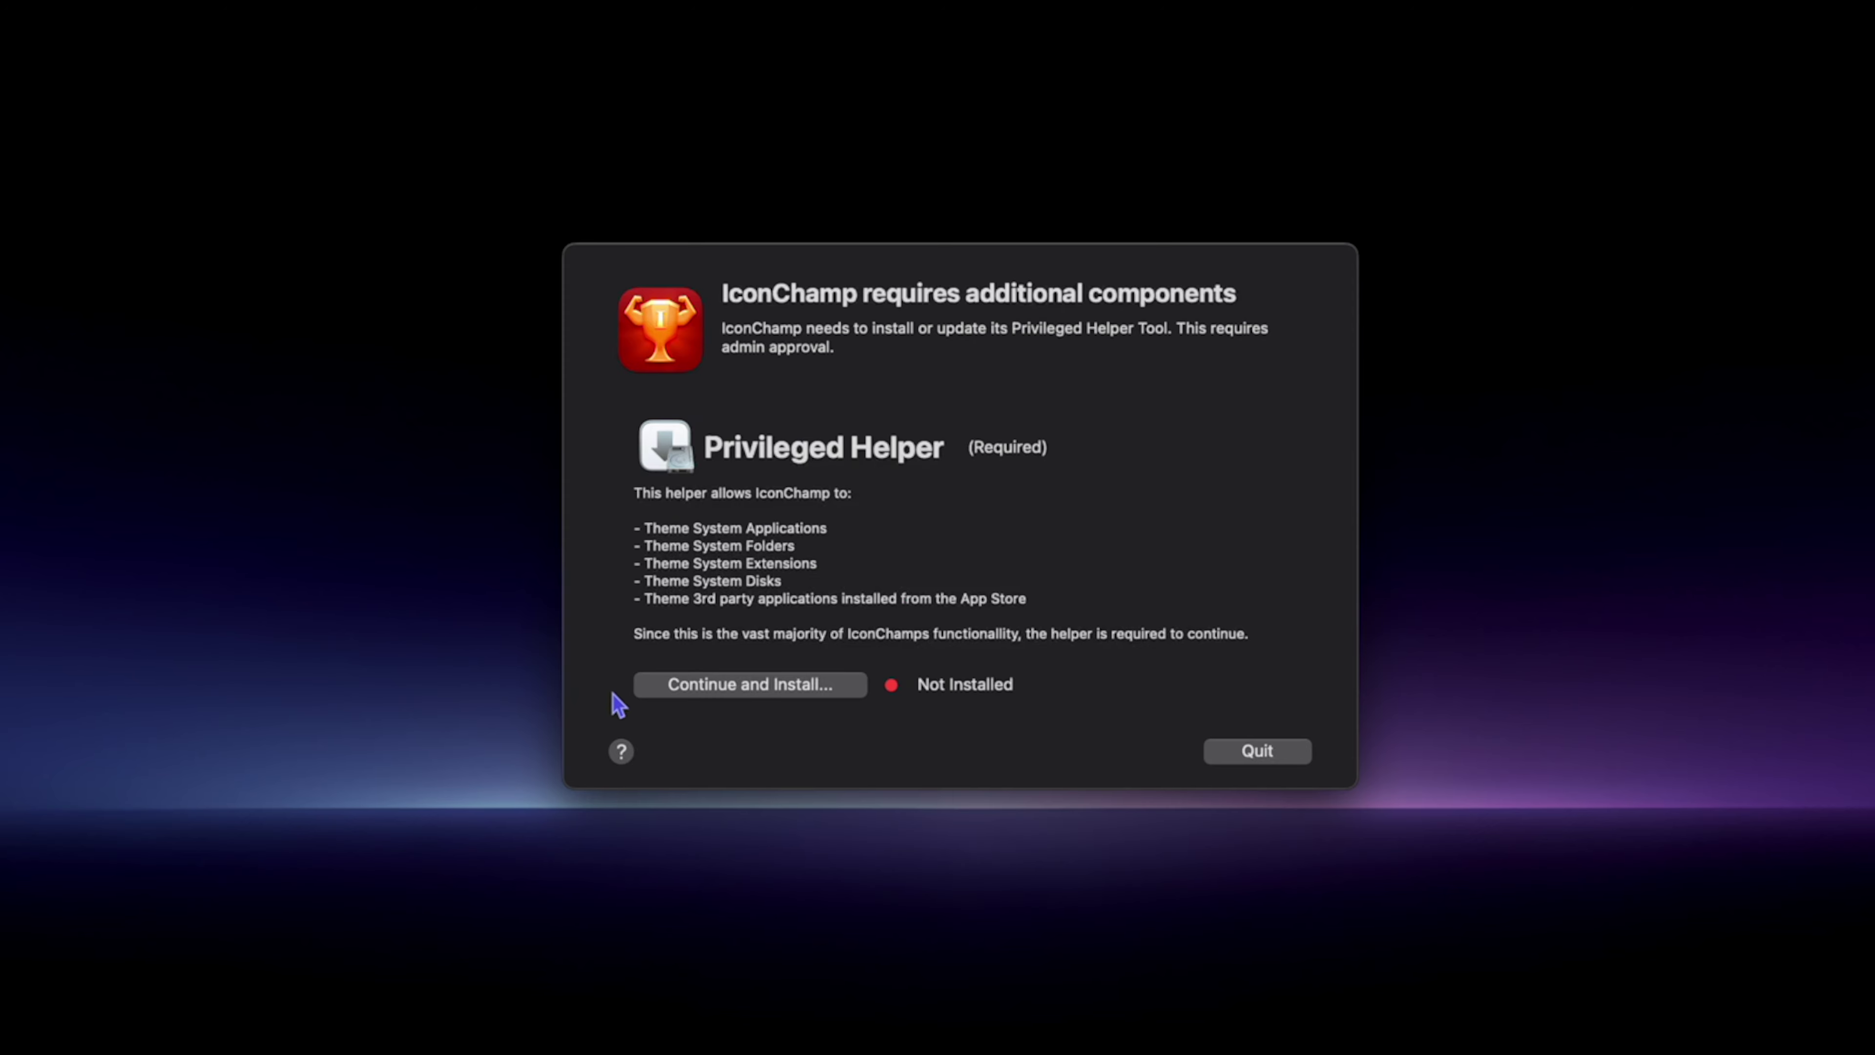
click(682, 697)
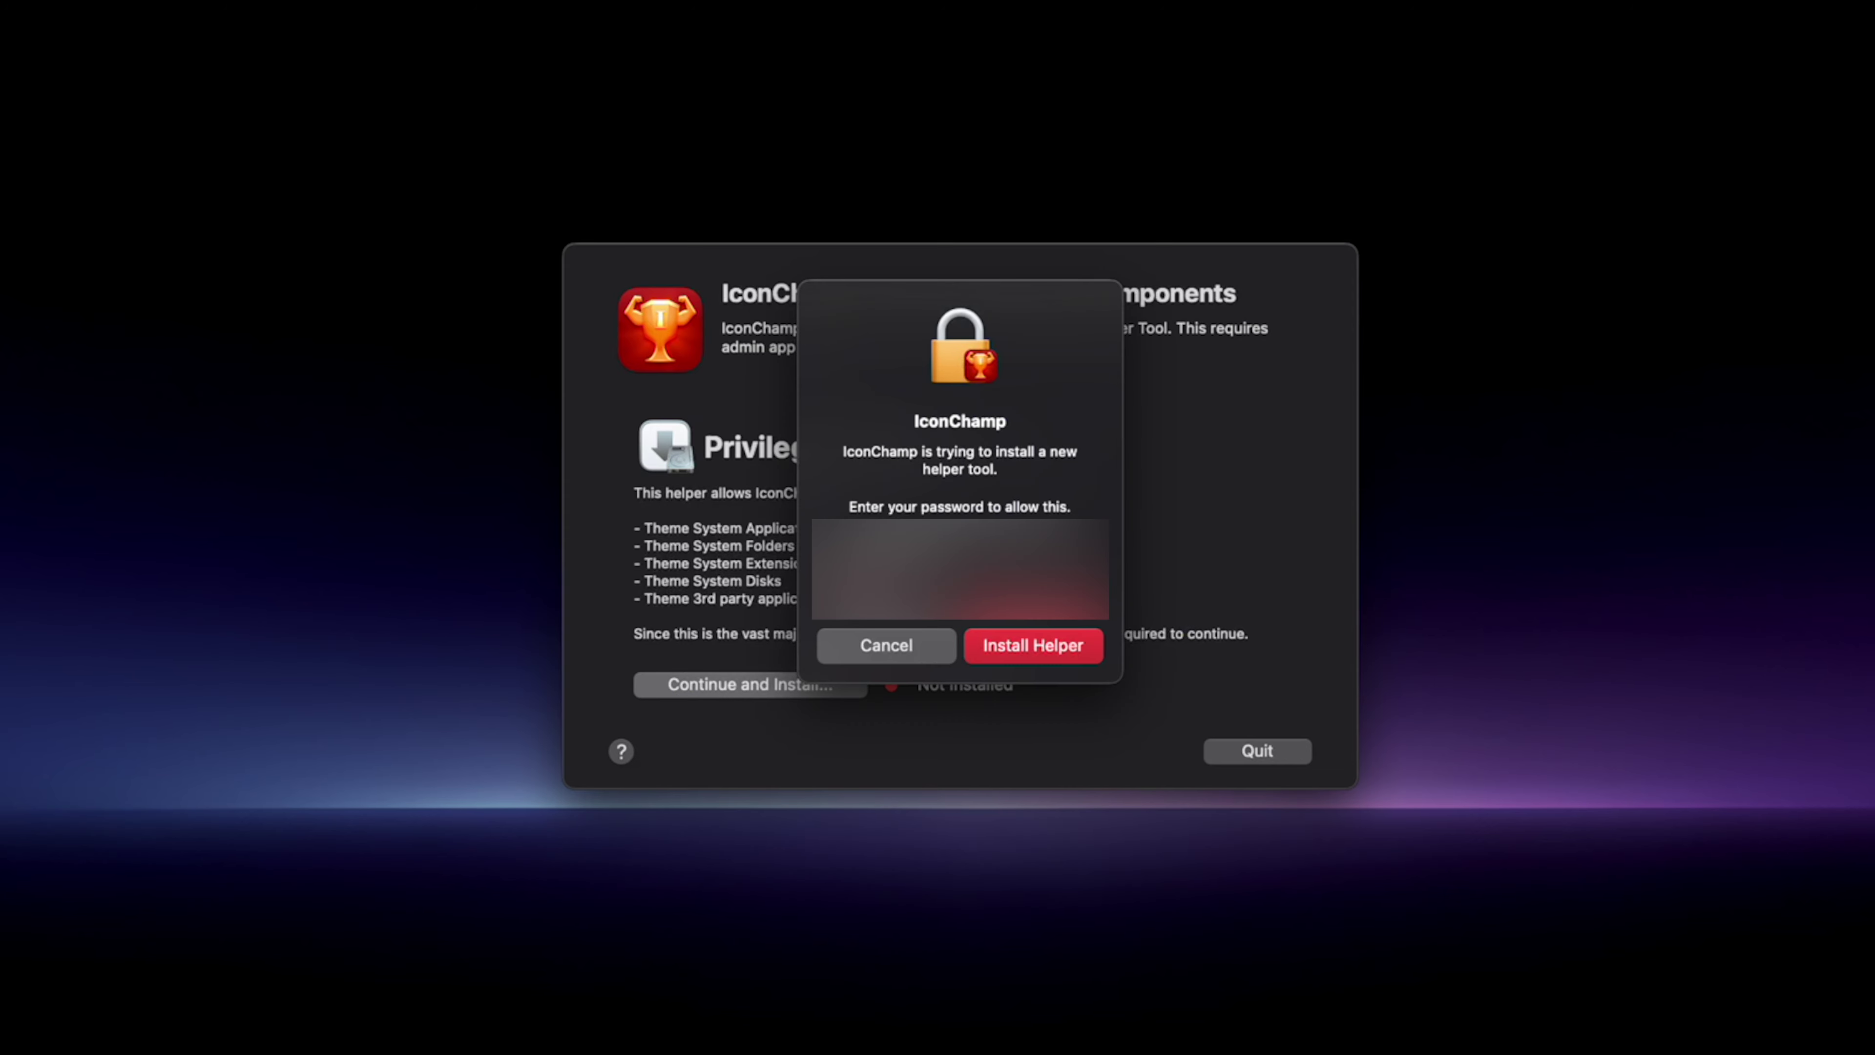
key(Return)
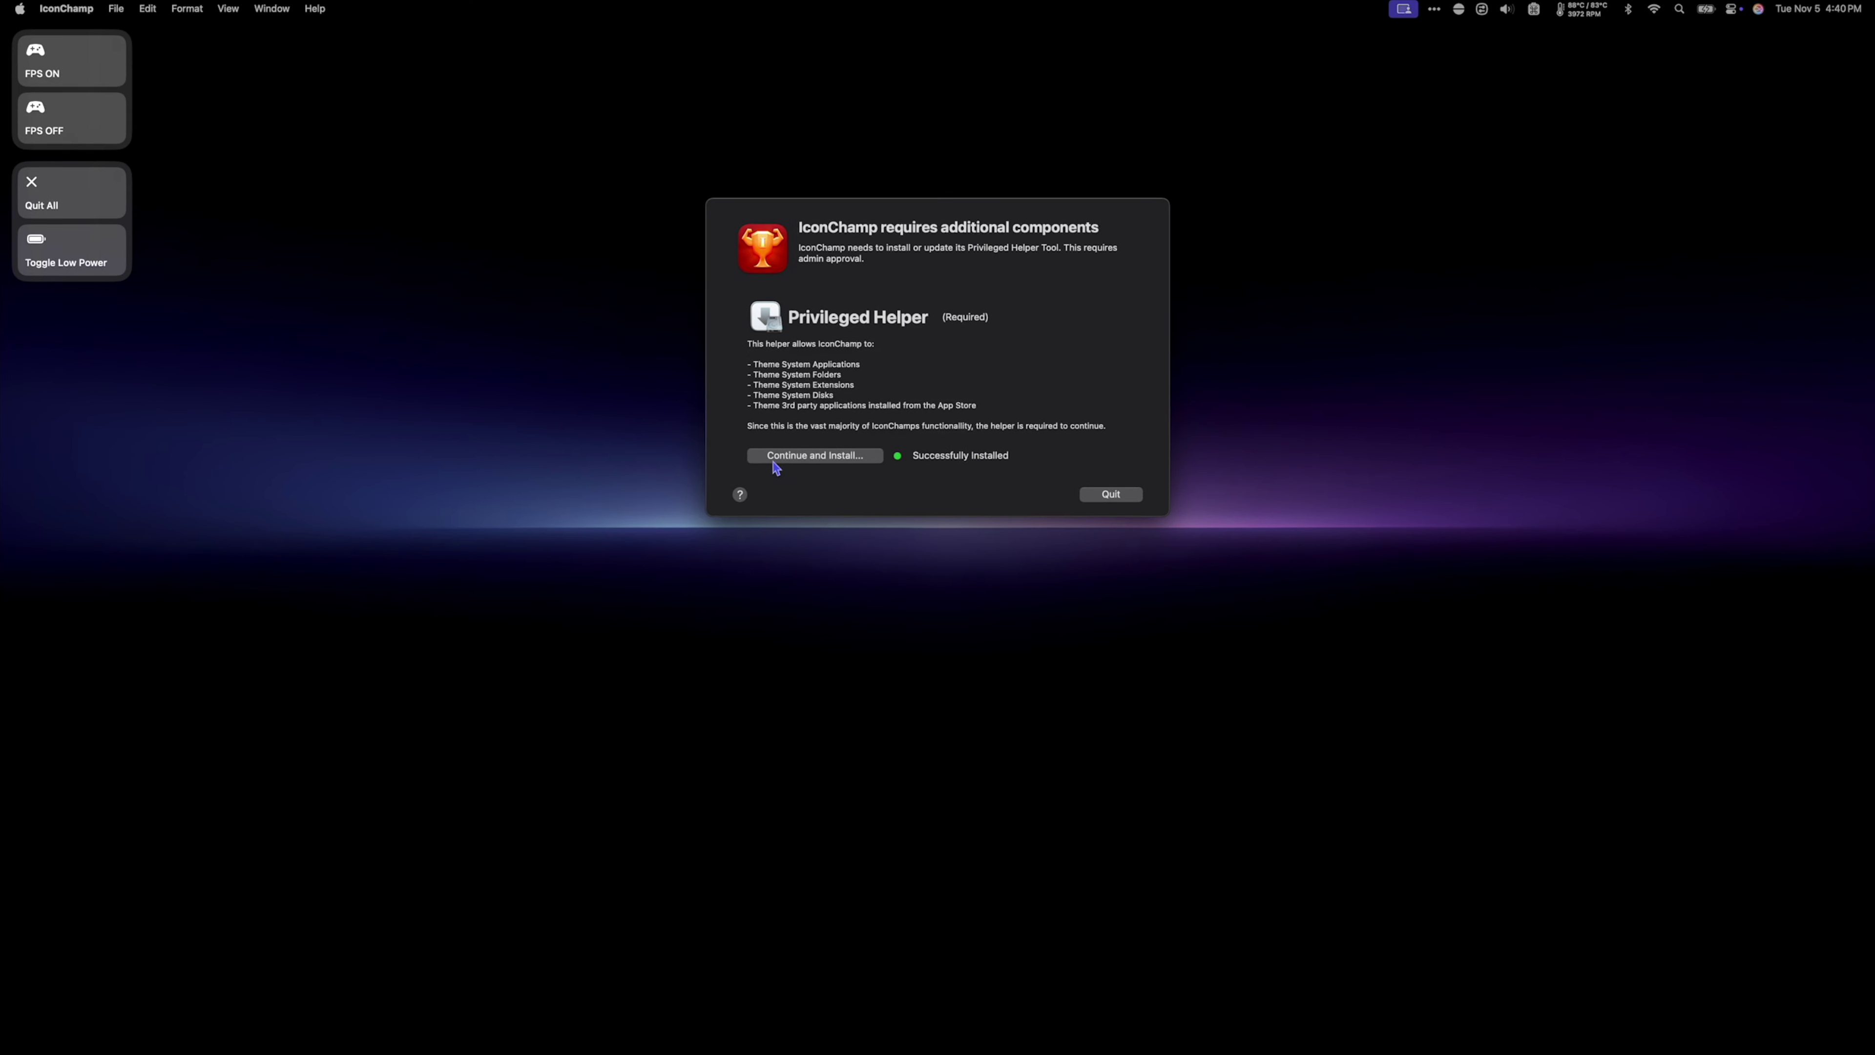
click(687, 695)
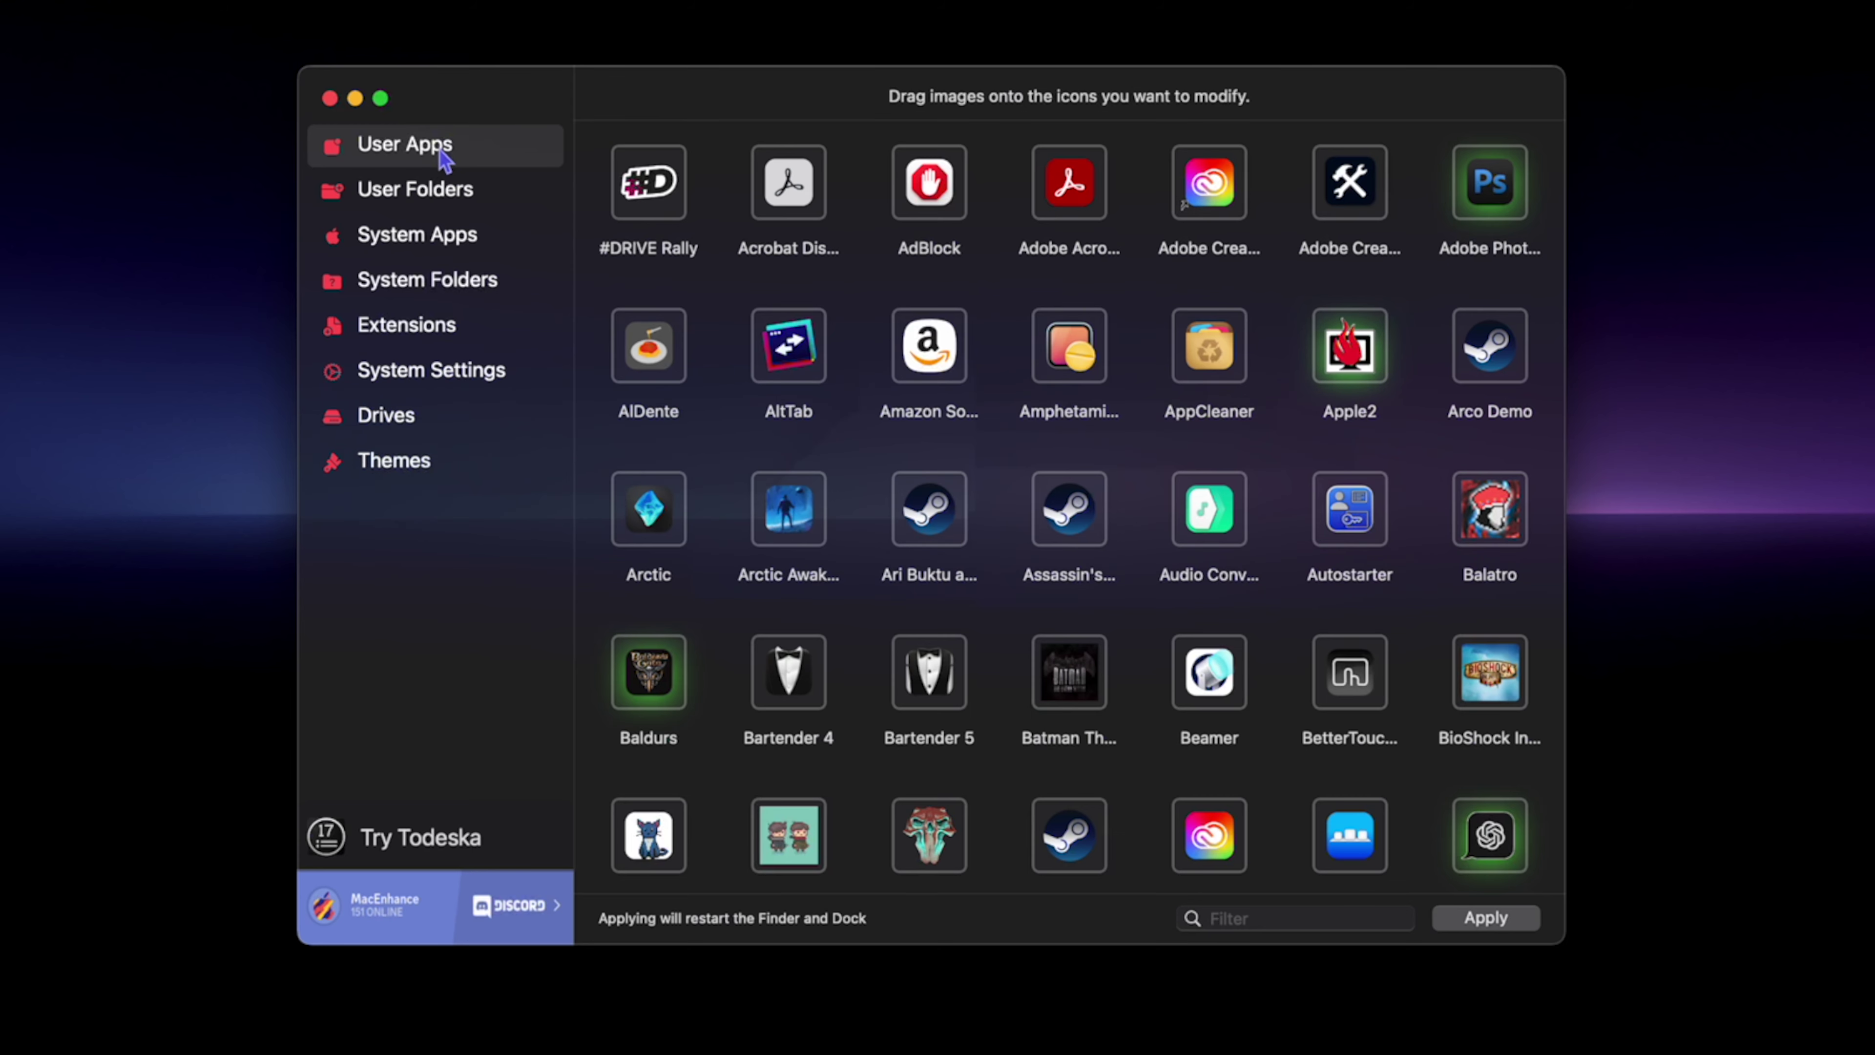
Glance at System Apps, return to User Apps, filter the list by 'cross', then switch to Safari
click(418, 238)
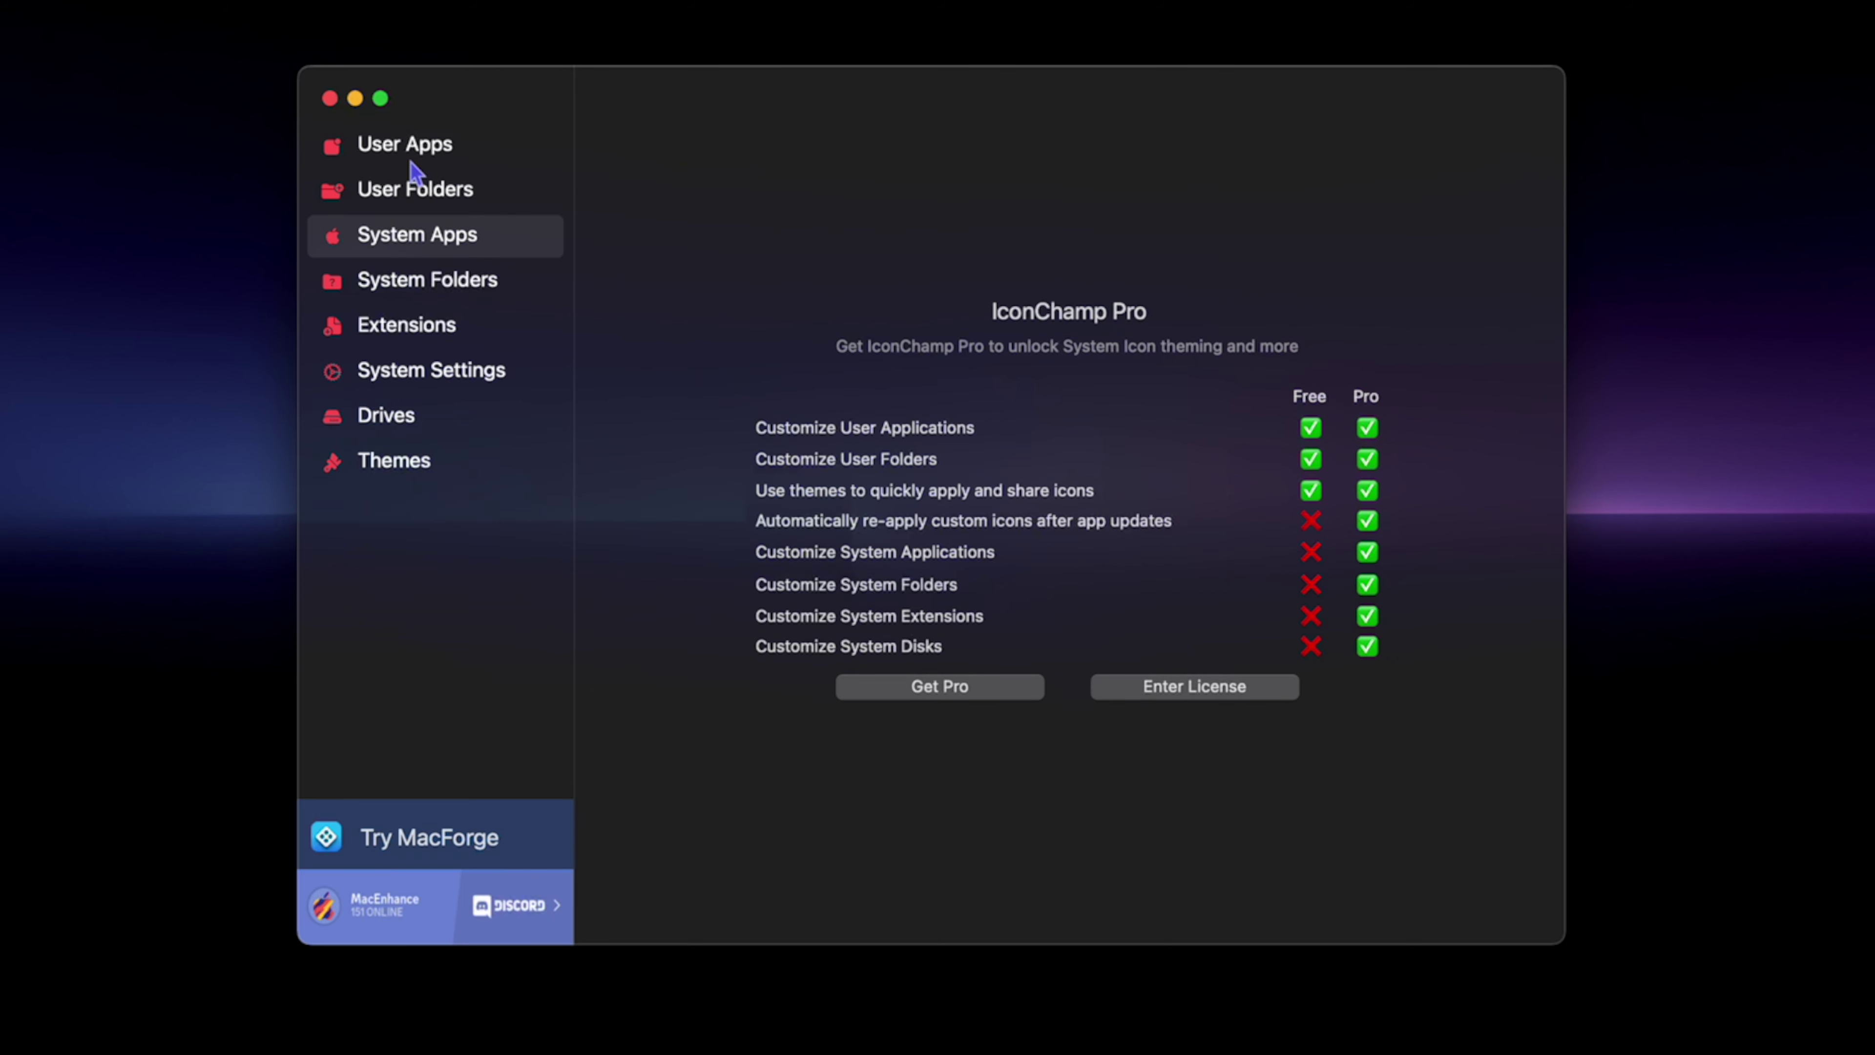
click(408, 148)
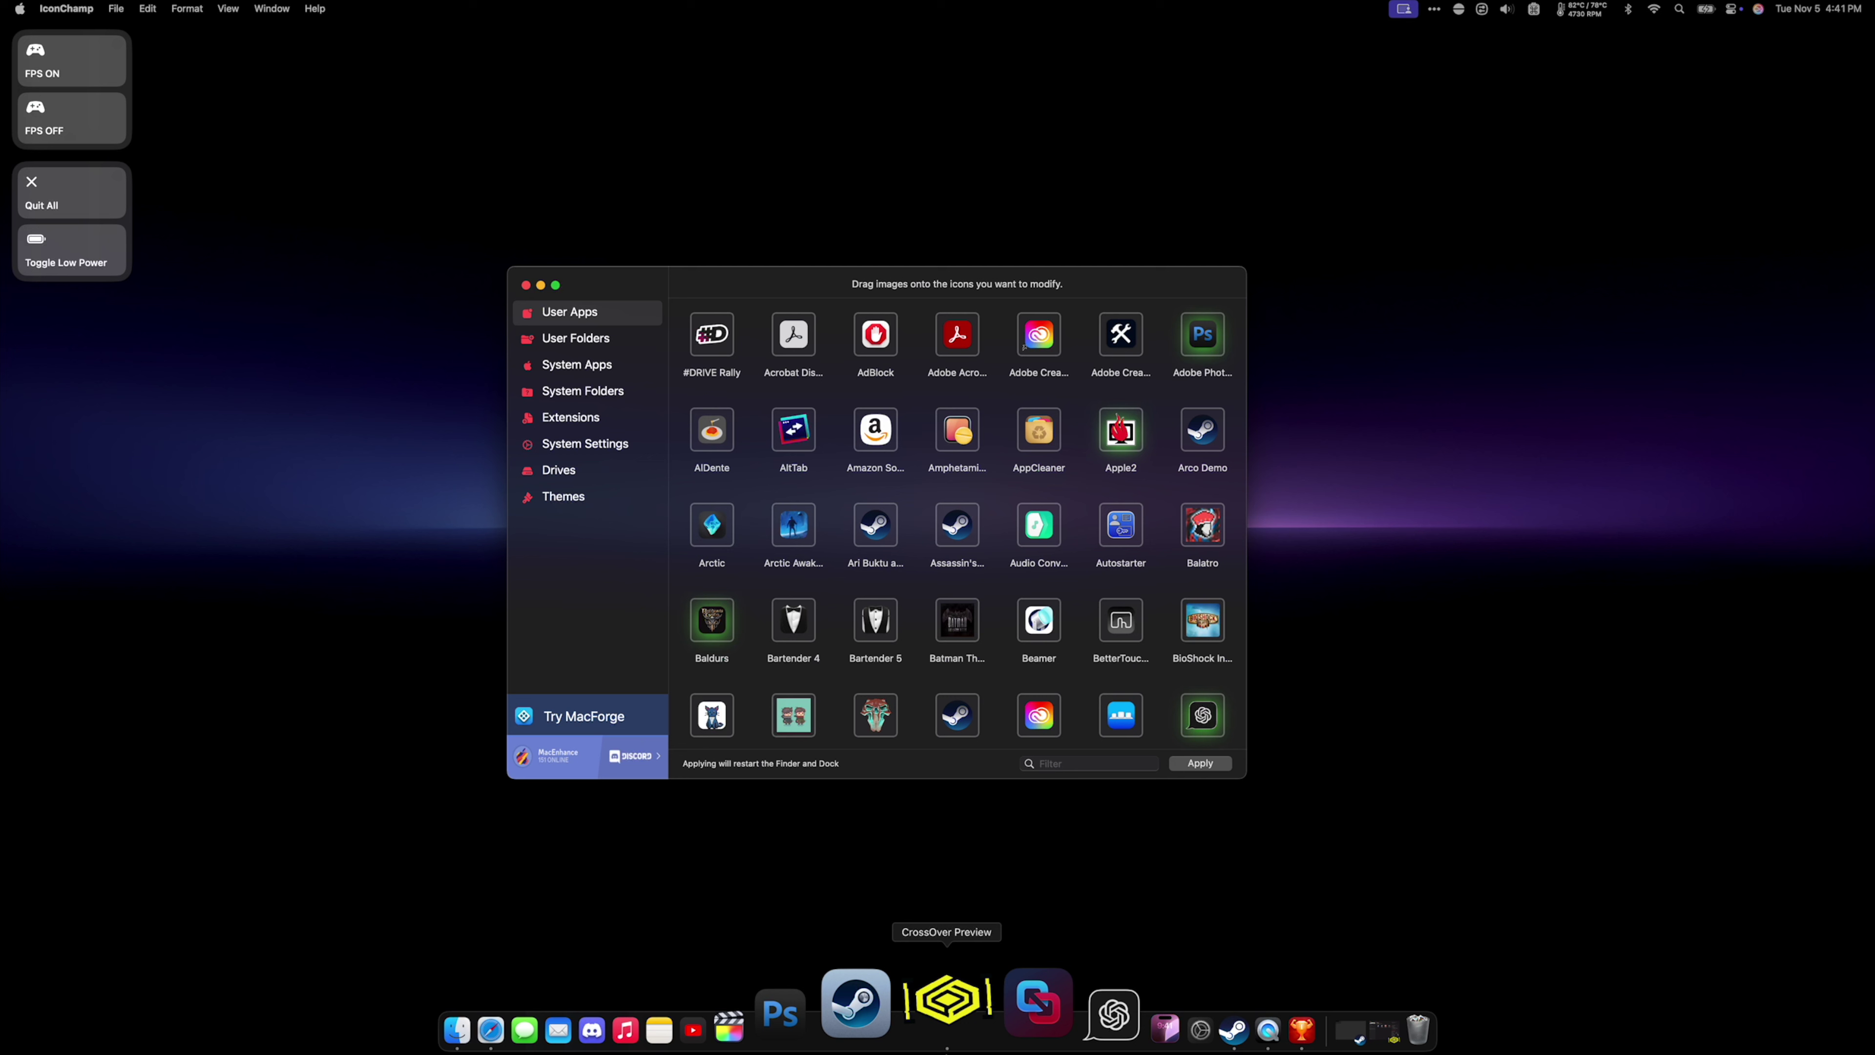
click(1076, 766)
text(cross)
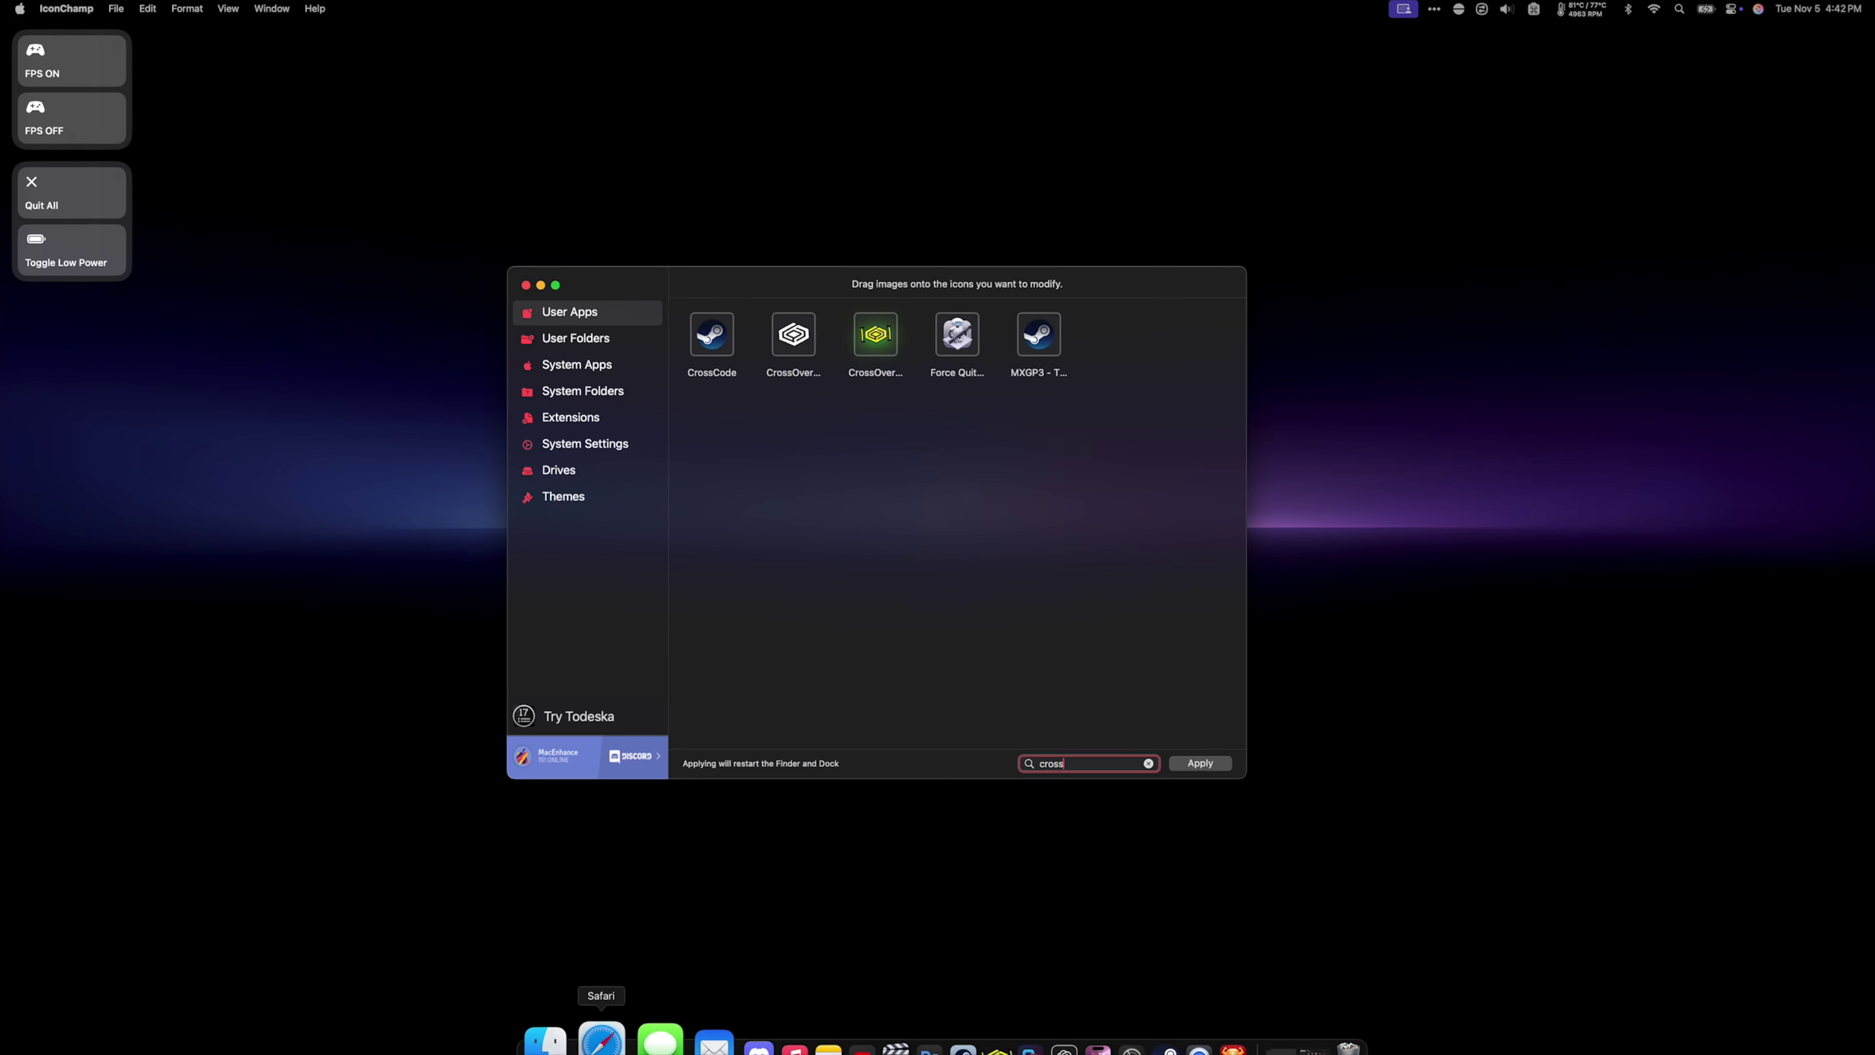
click(642, 1016)
Load macosicons.com in Safari
click(1017, 232)
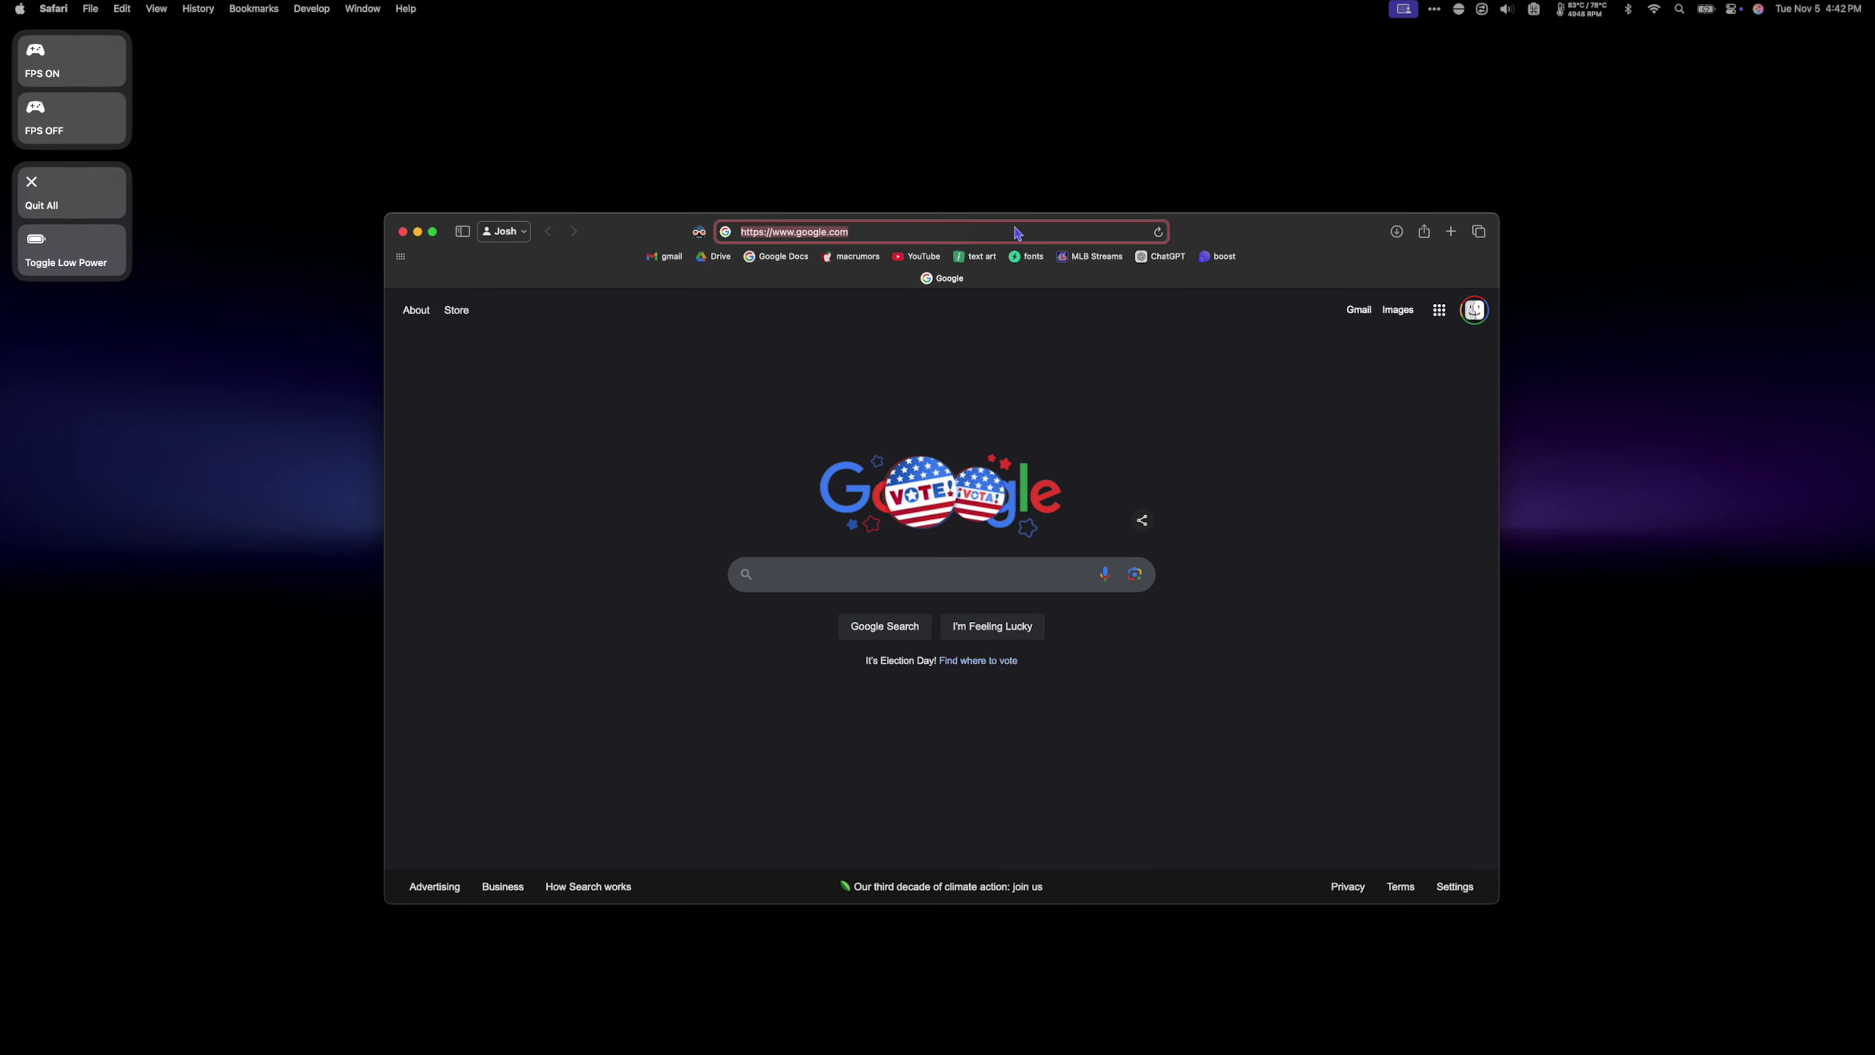
text(macosicons.com)
key(Return)
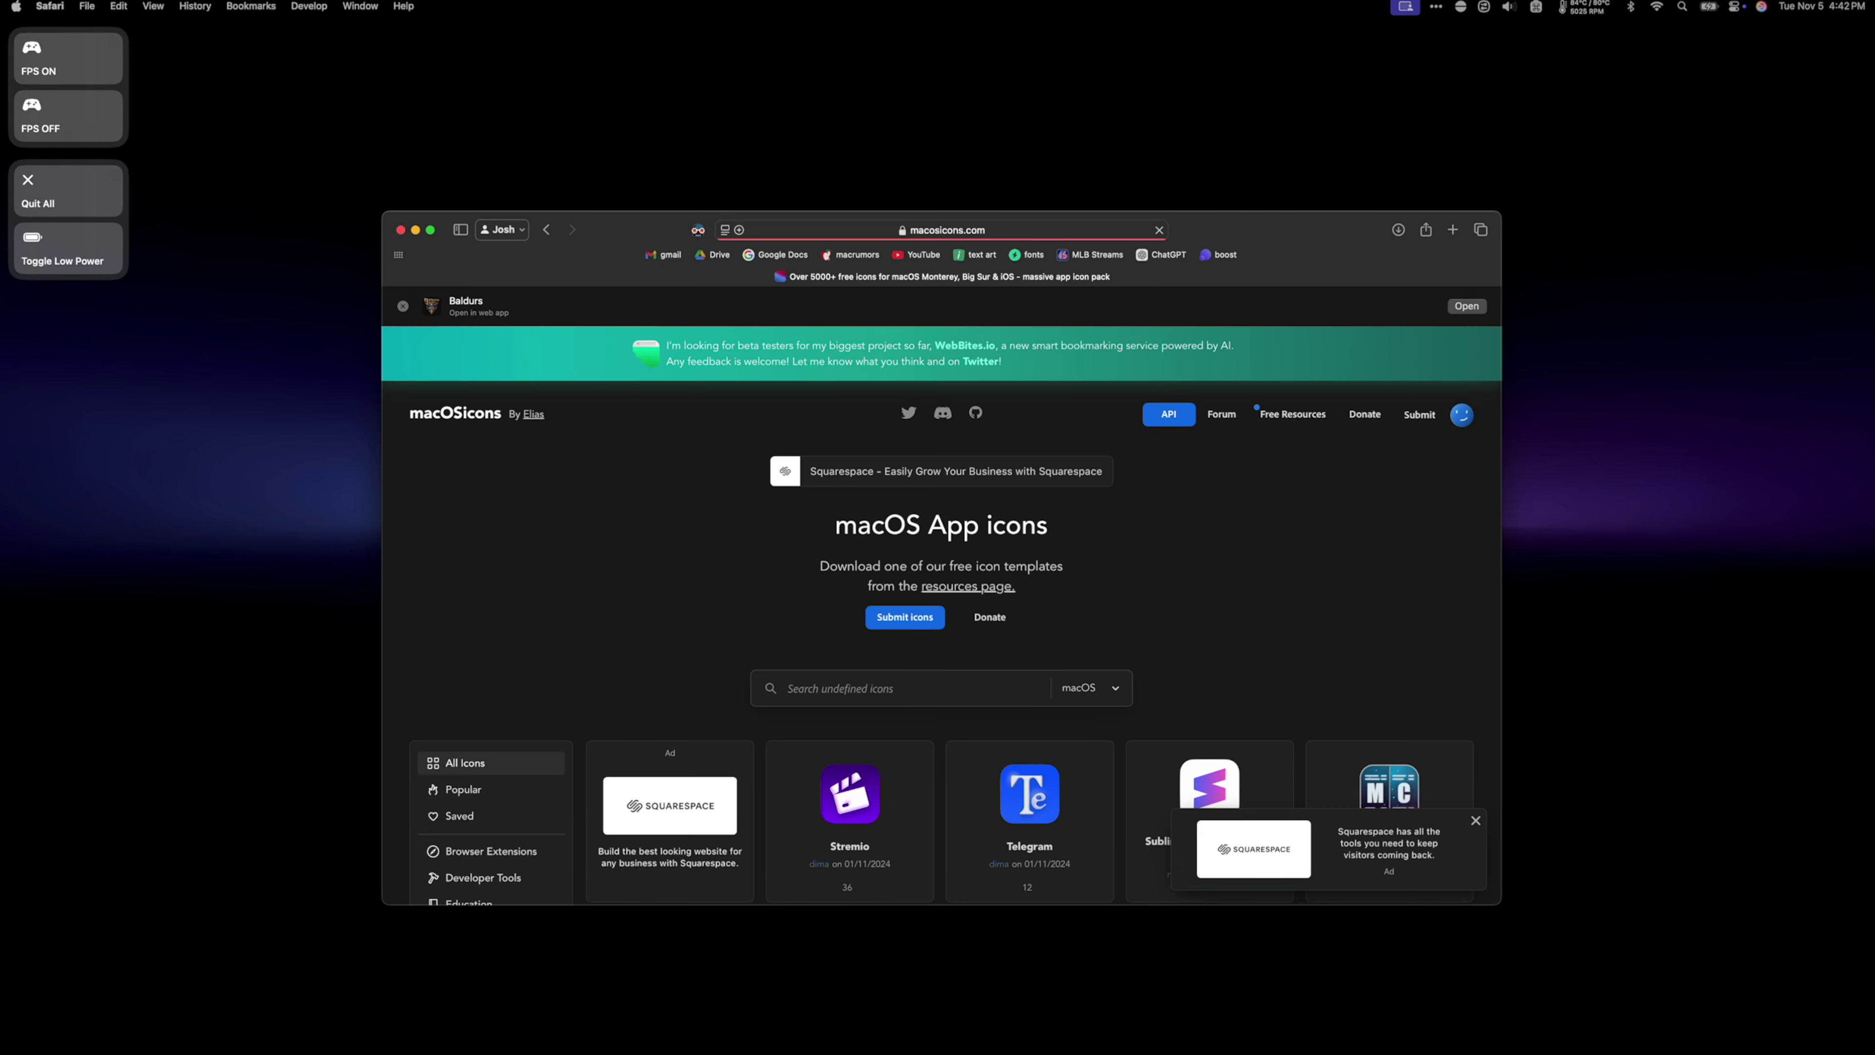
Search 'crossover' and download the black-and-yellow CrossOver icon
click(886, 687)
text(crossover)
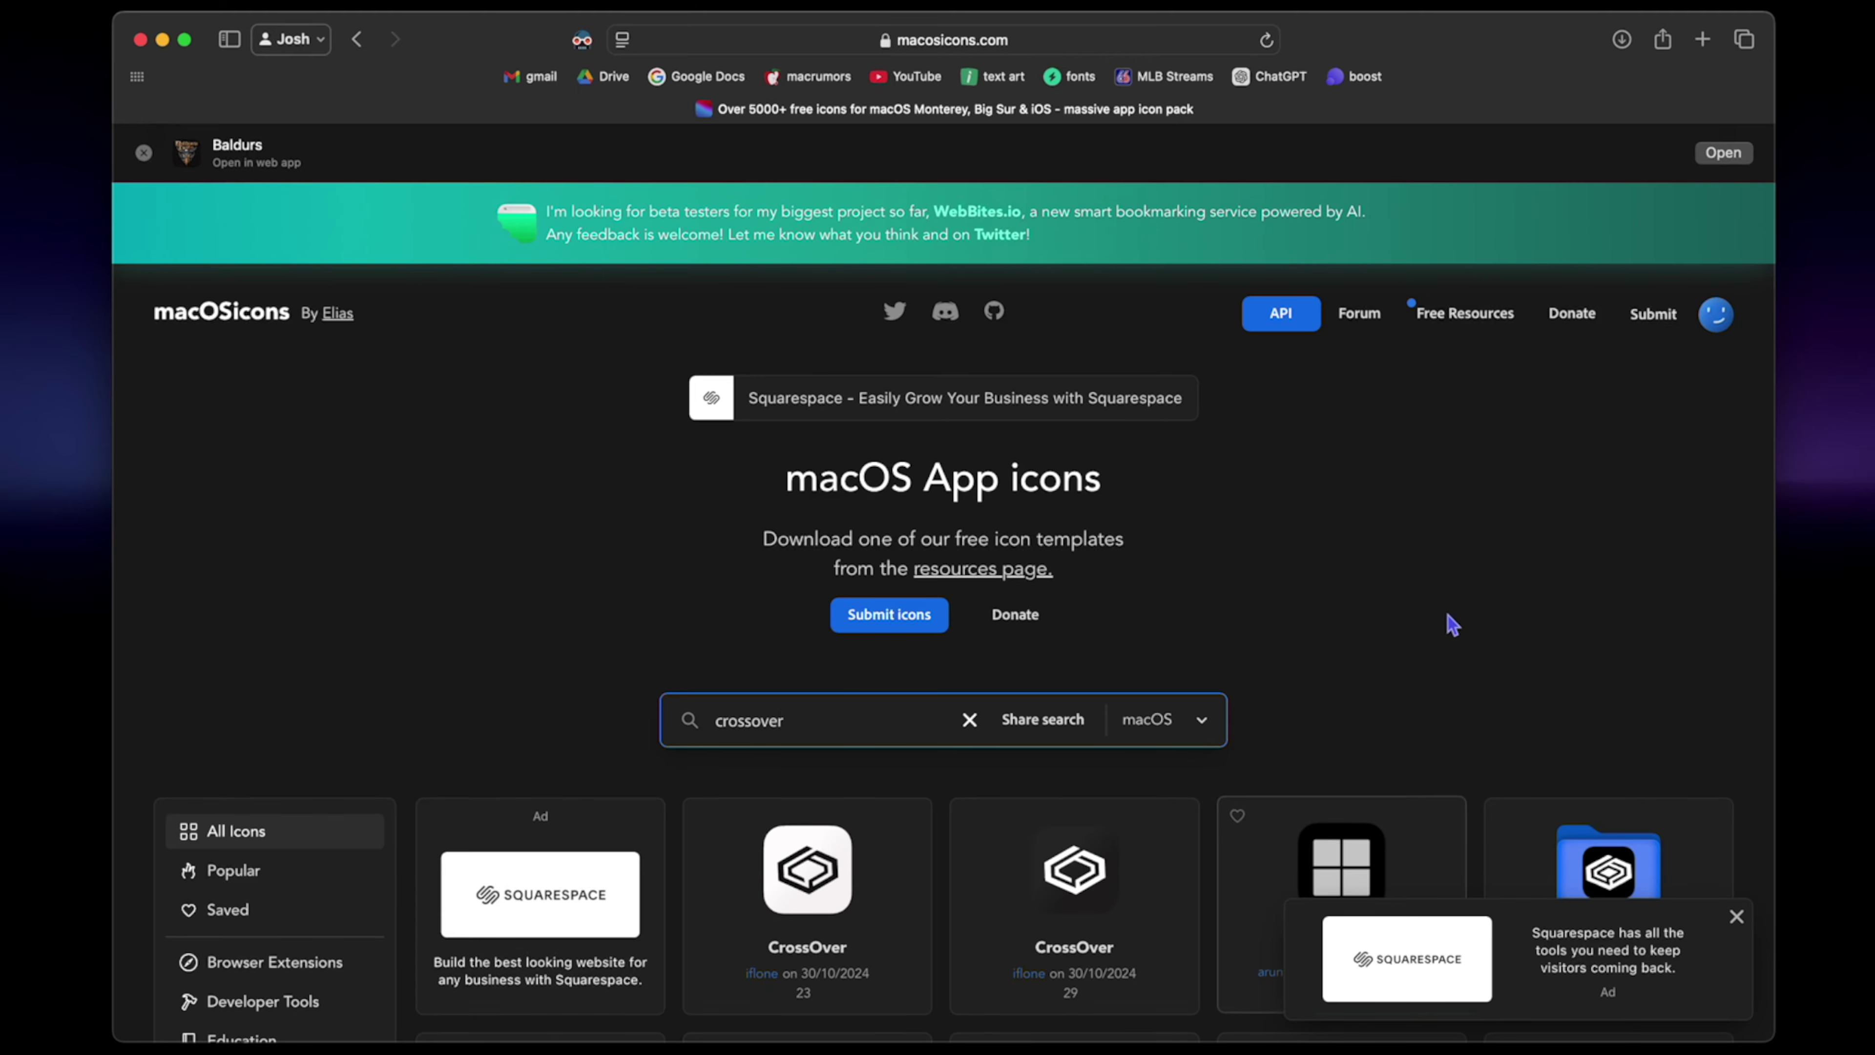
scroll(1292, 610, down, 3)
scroll(1464, 604, down, 4)
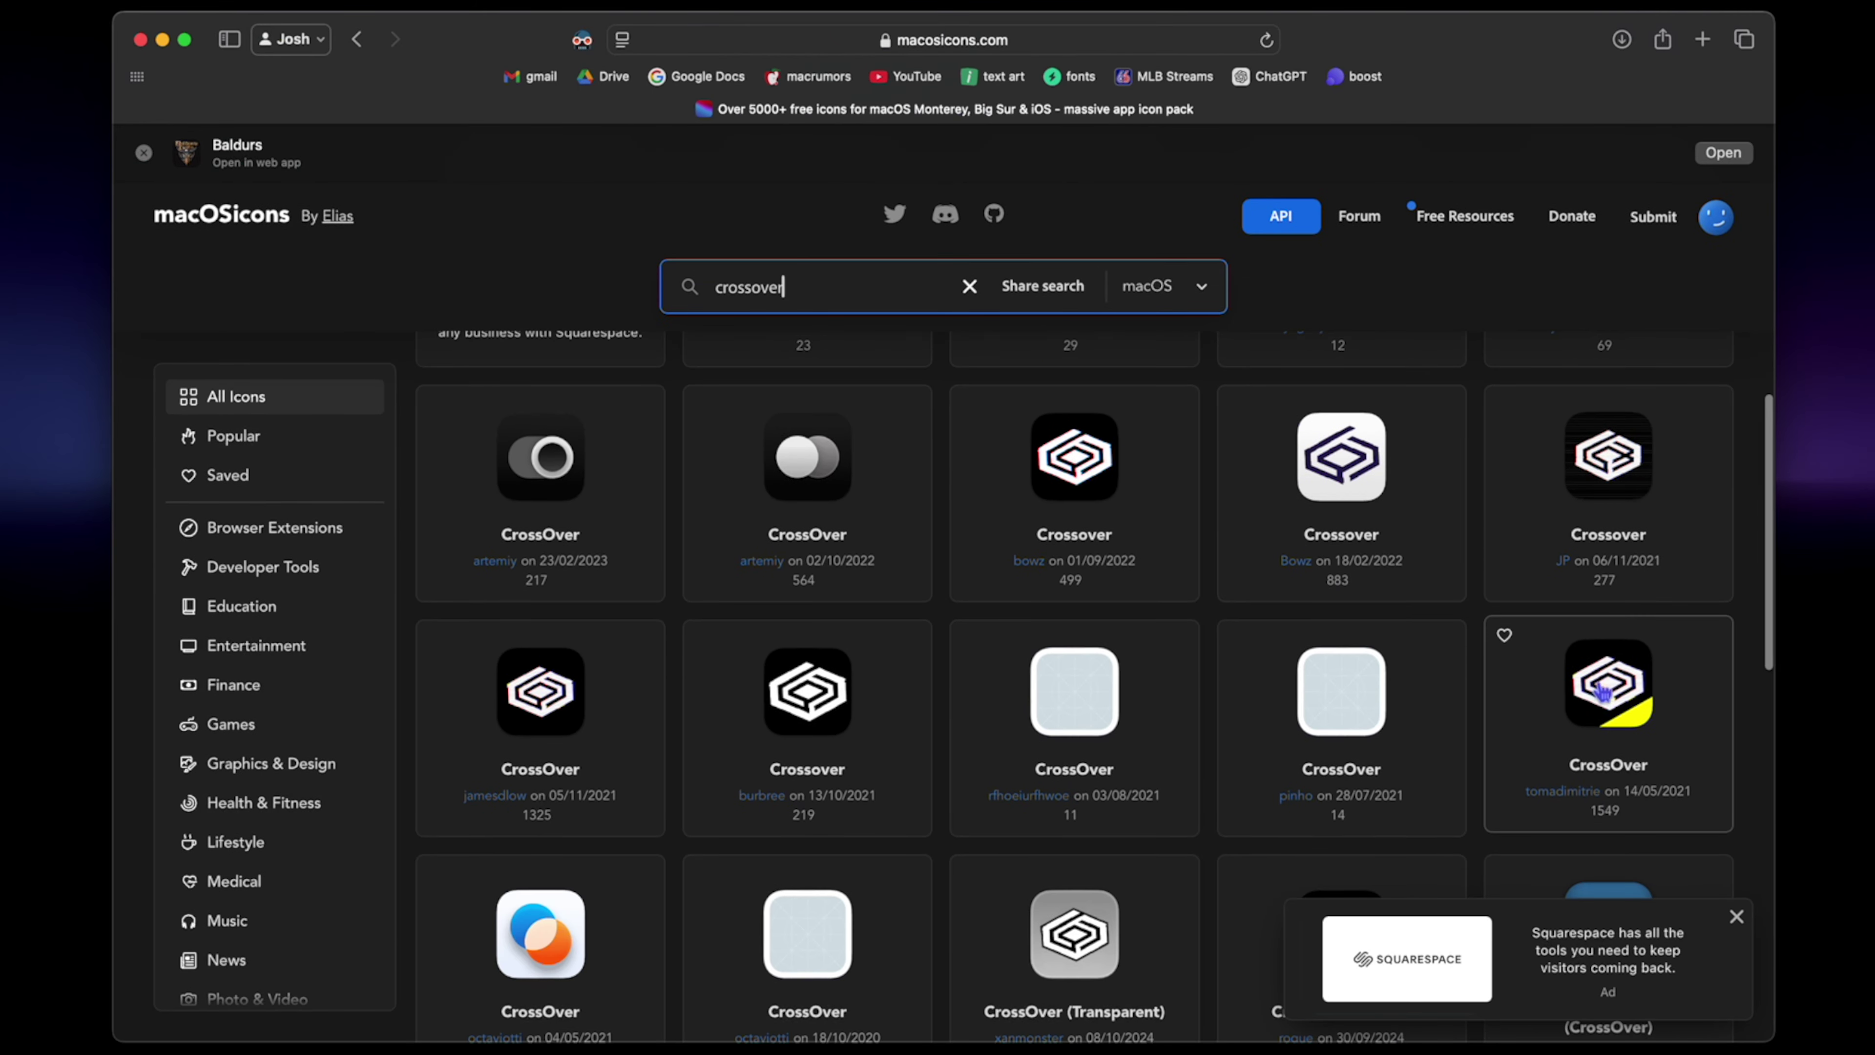
click(1624, 737)
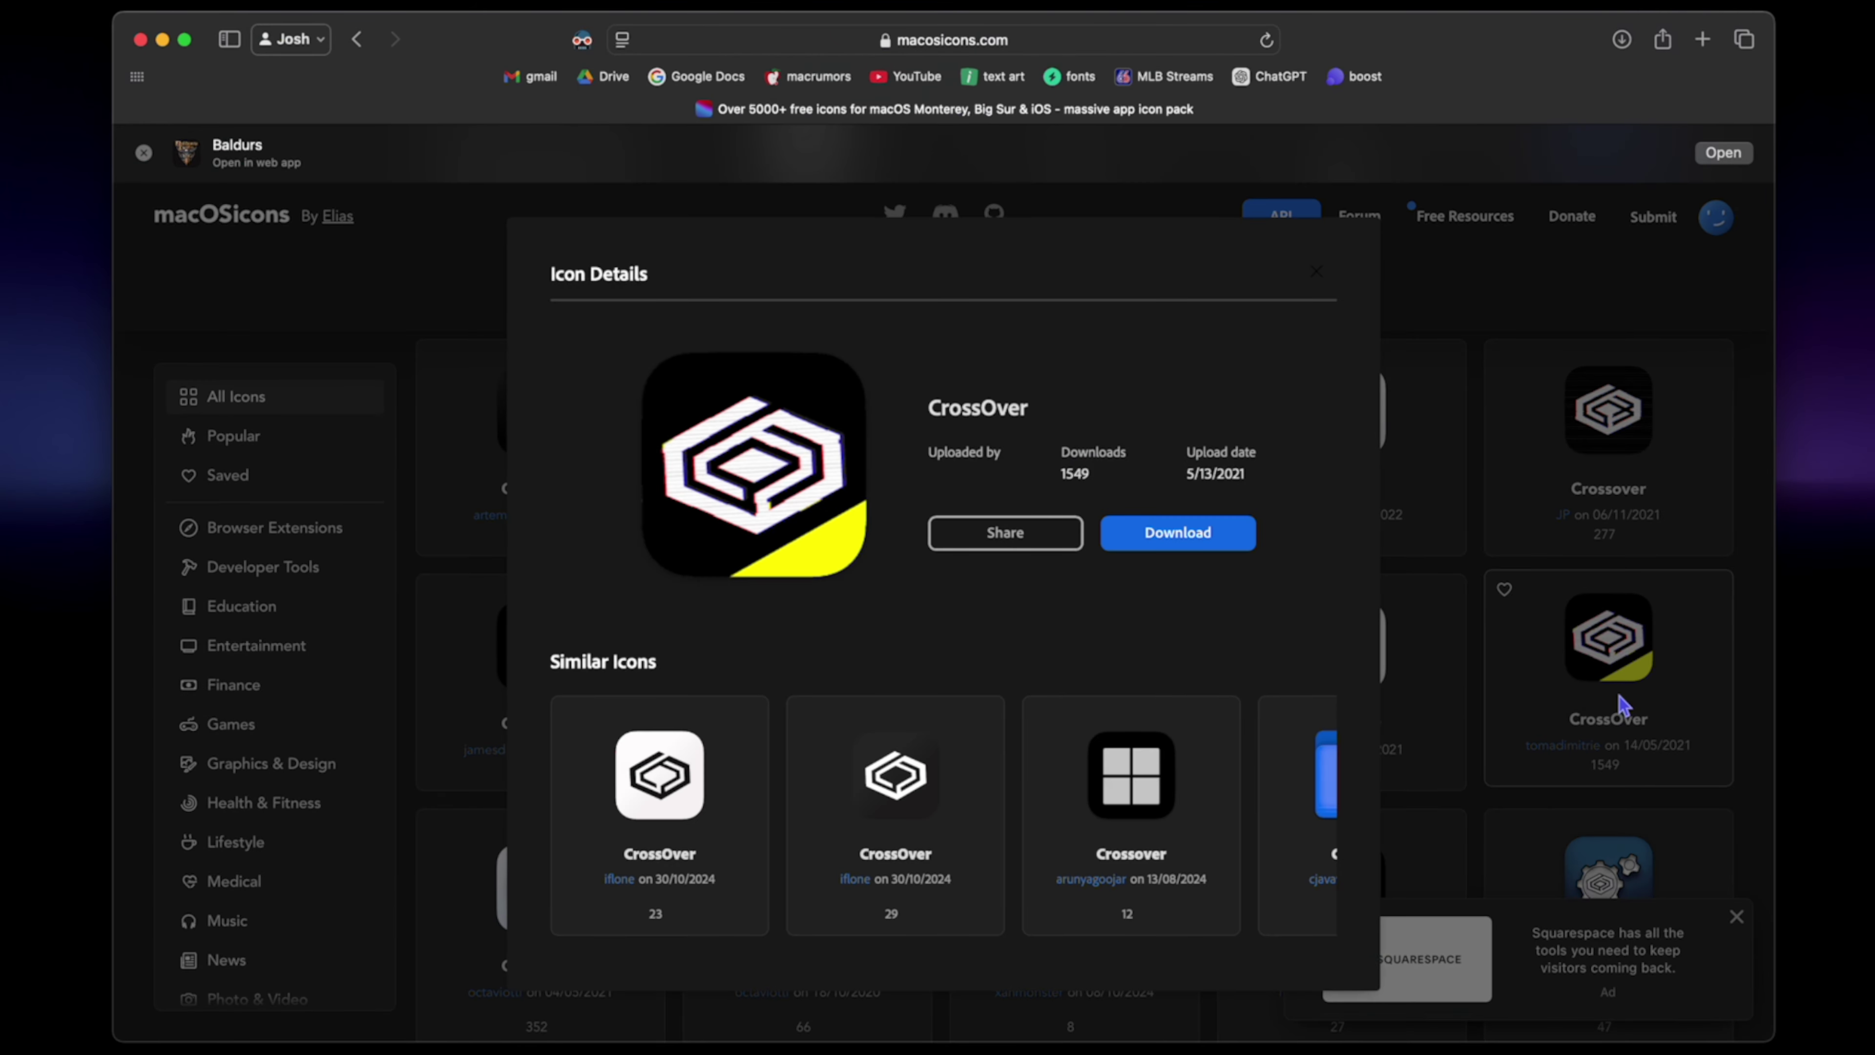
click(1238, 572)
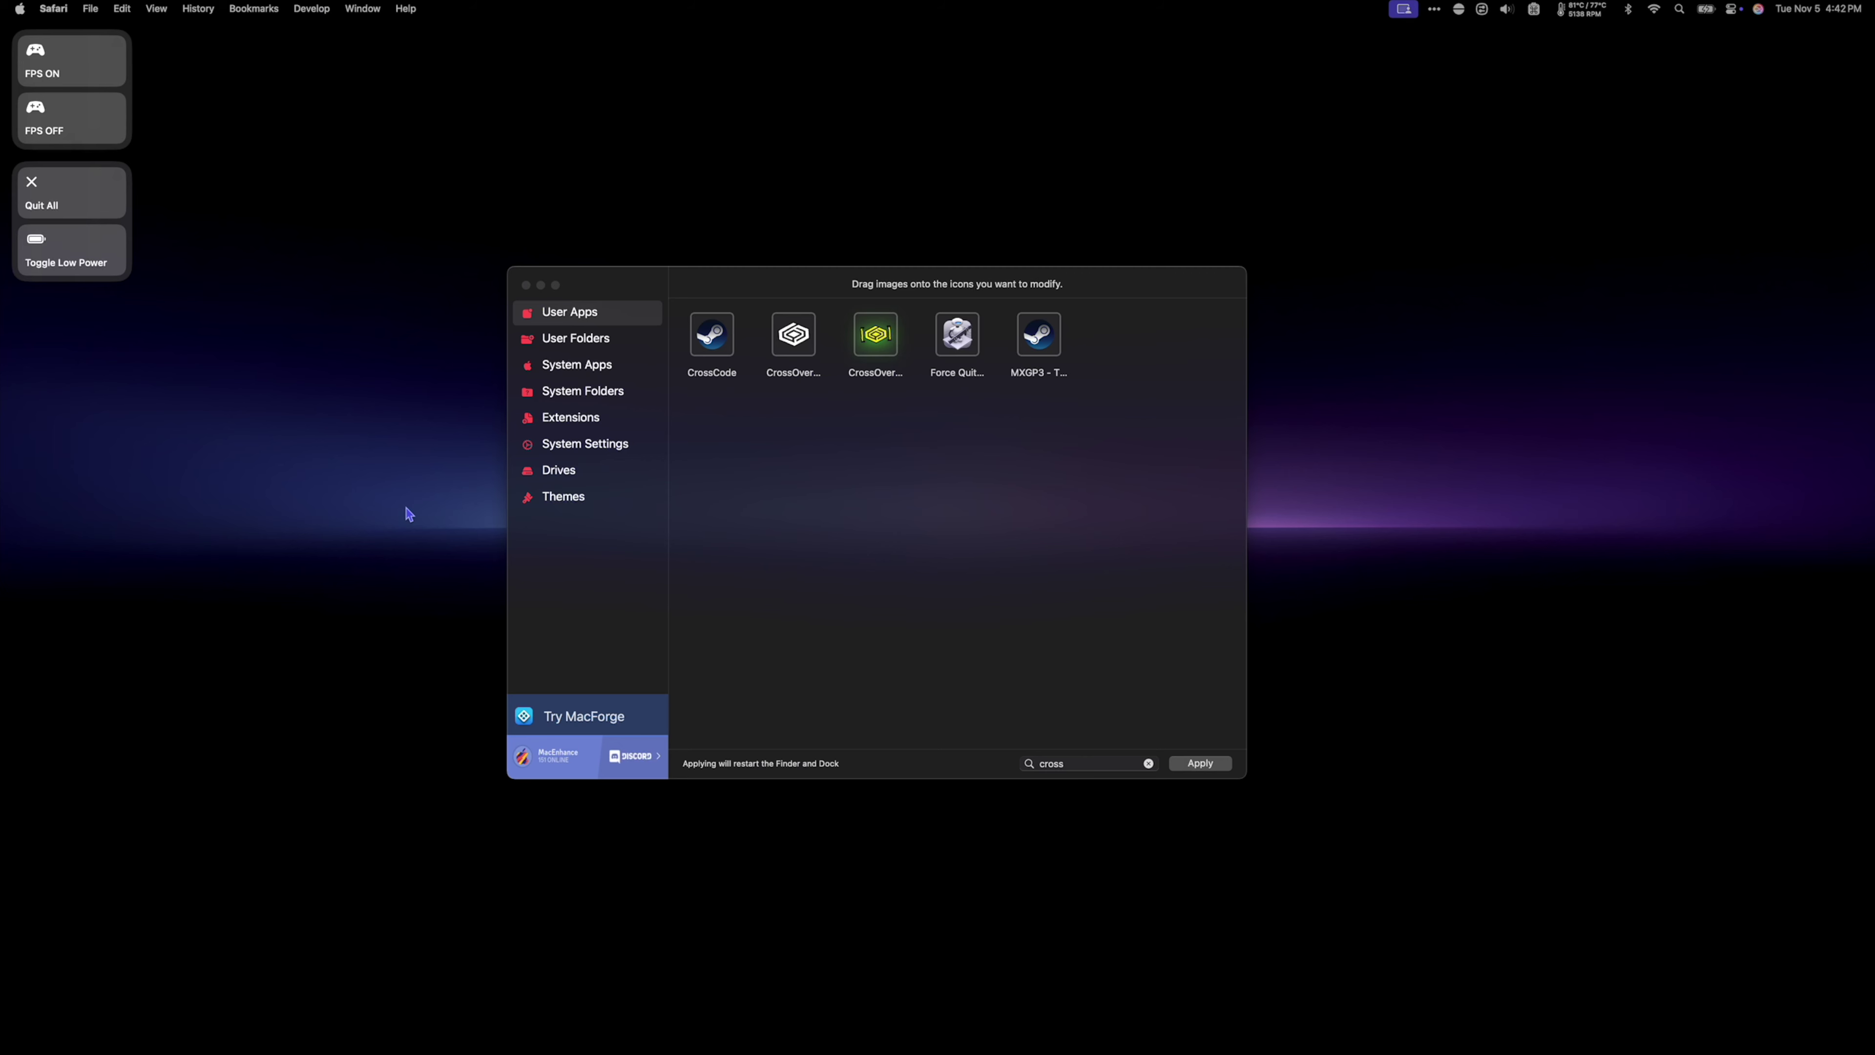
Drag the downloaded CrossOver .icns from Finder's Downloads onto CrossOver in IconChamp's filtered grid
click(558, 1006)
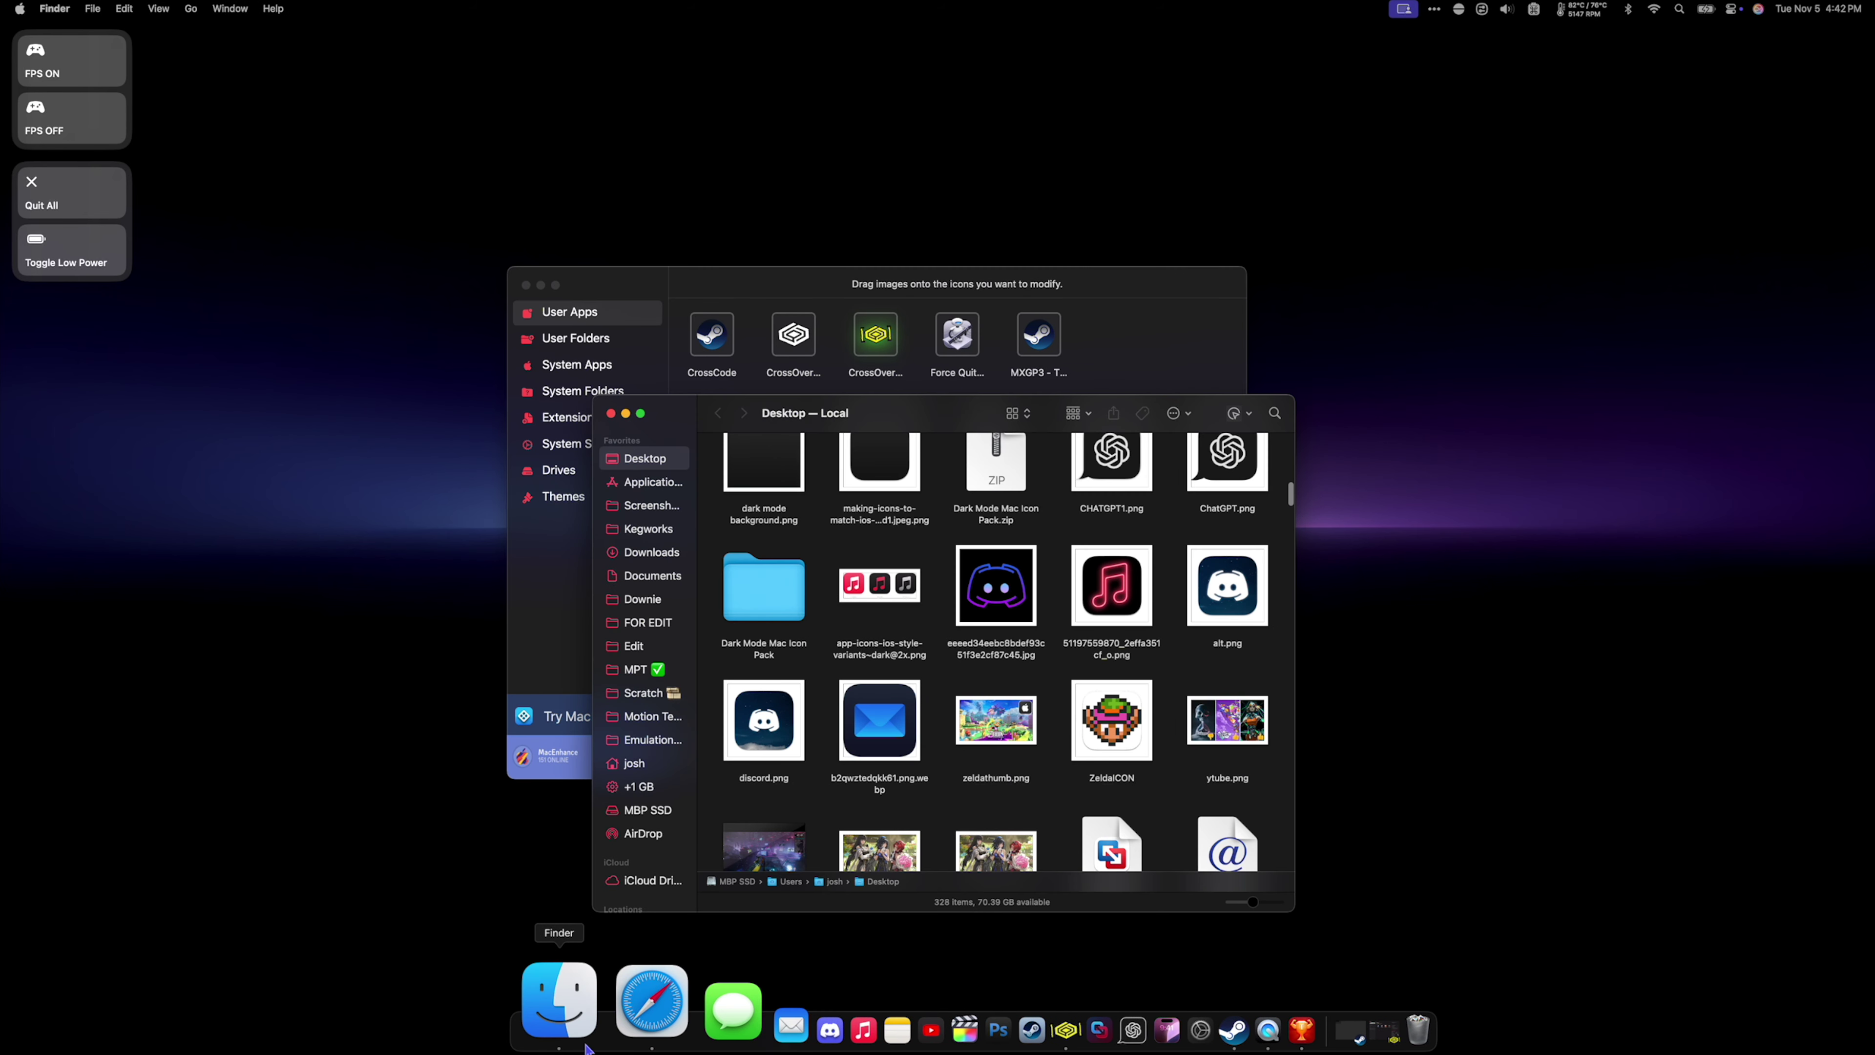
click(648, 554)
drag(677, 429, 247, 600)
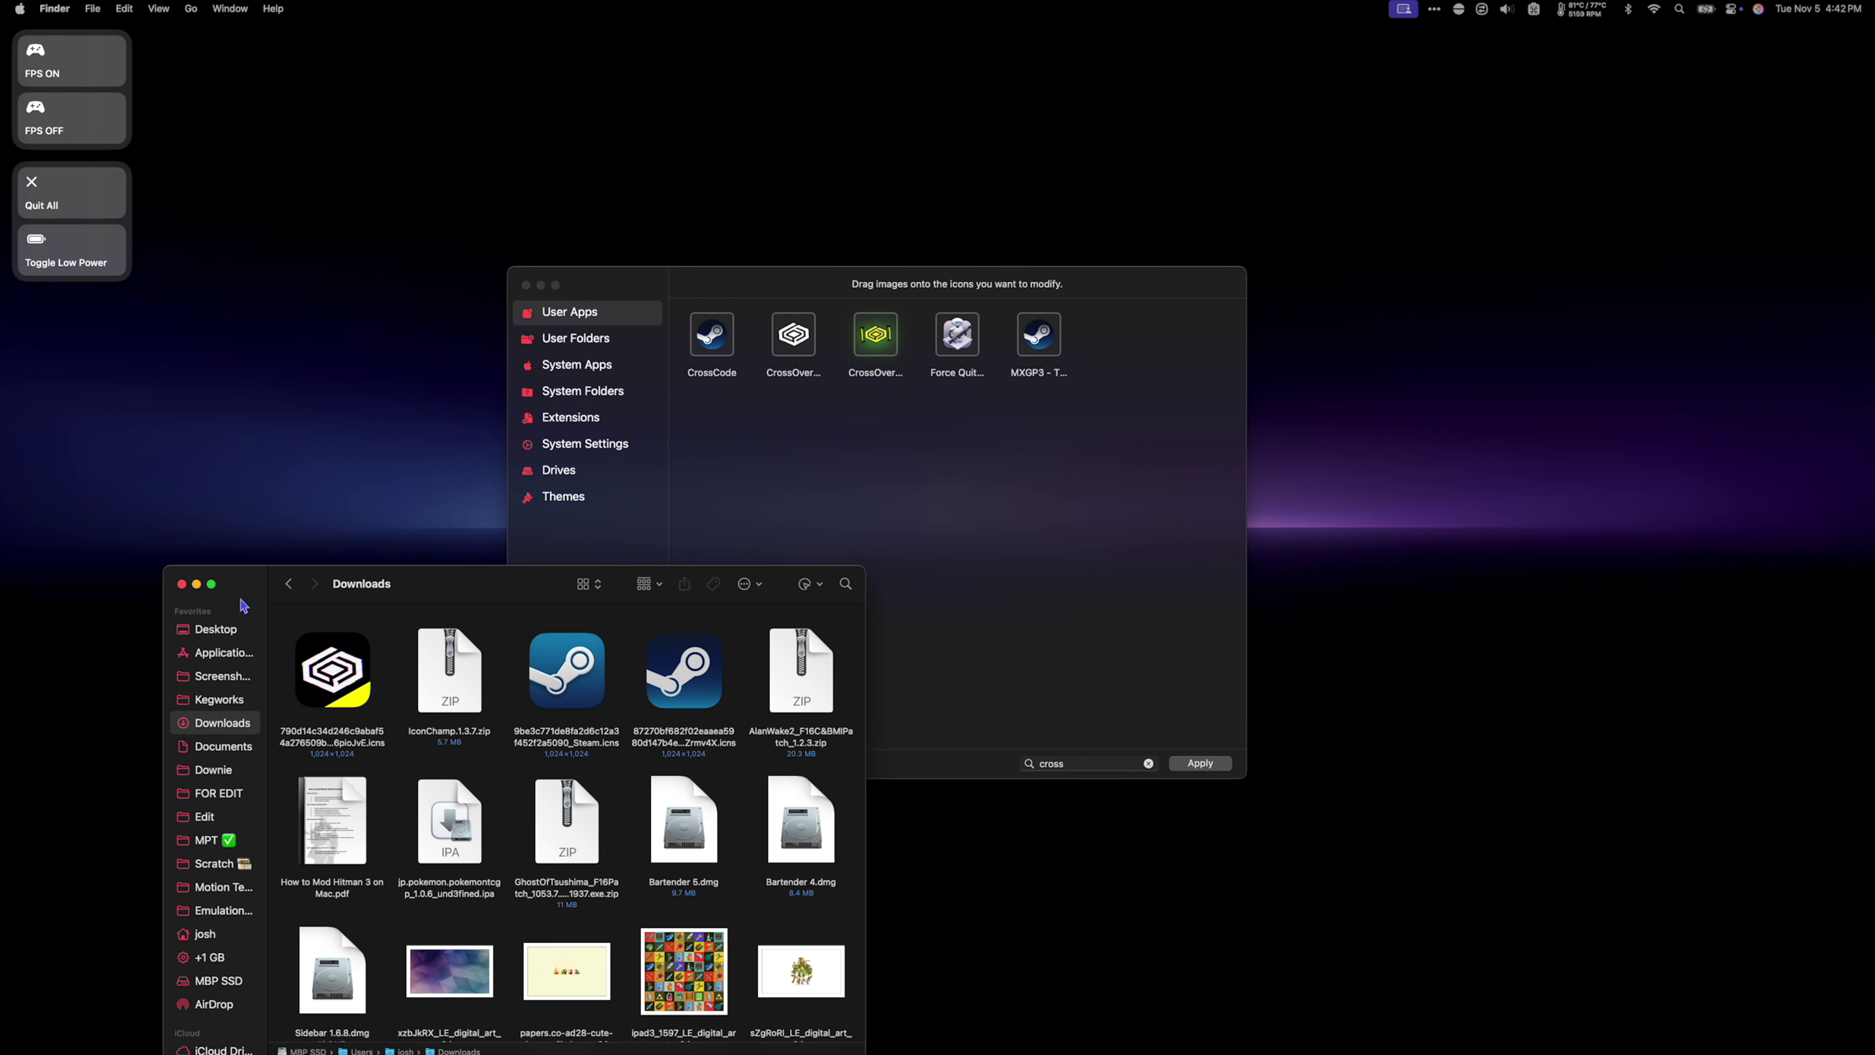
drag(336, 676, 891, 343)
click(938, 495)
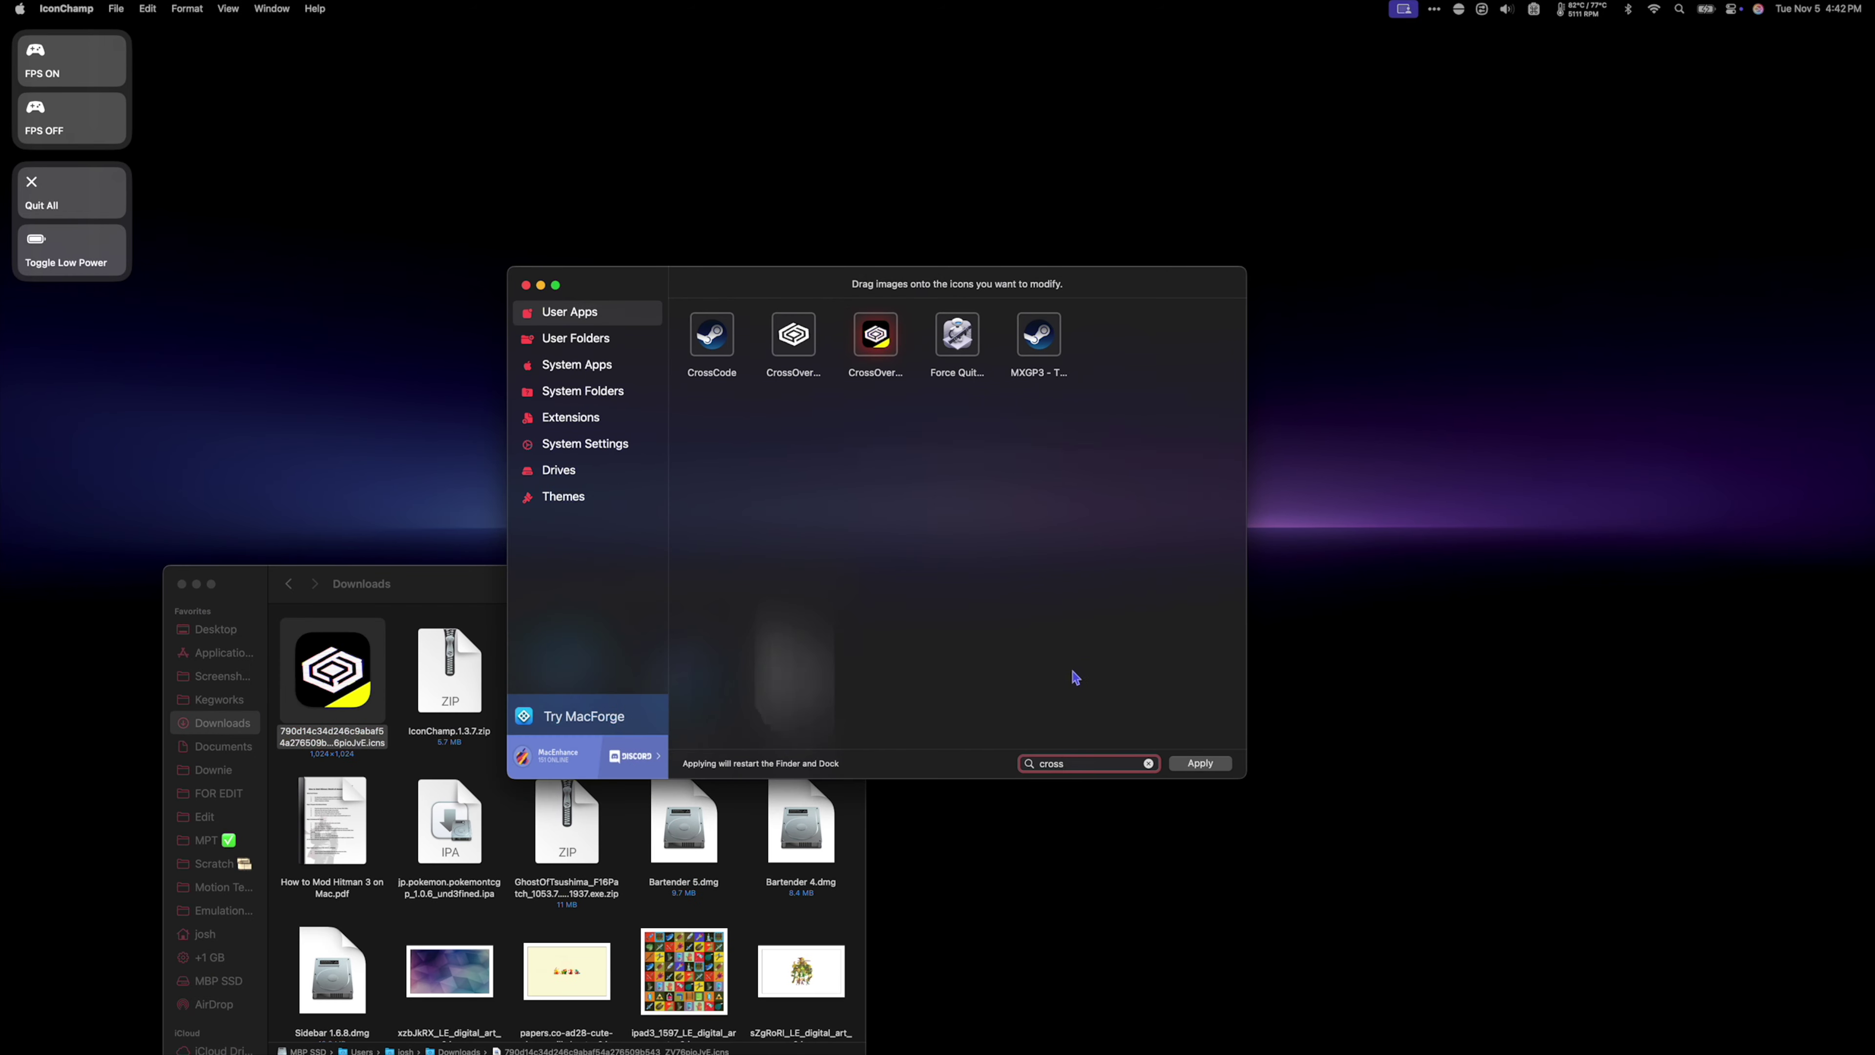
mouse_move(1003, 1048)
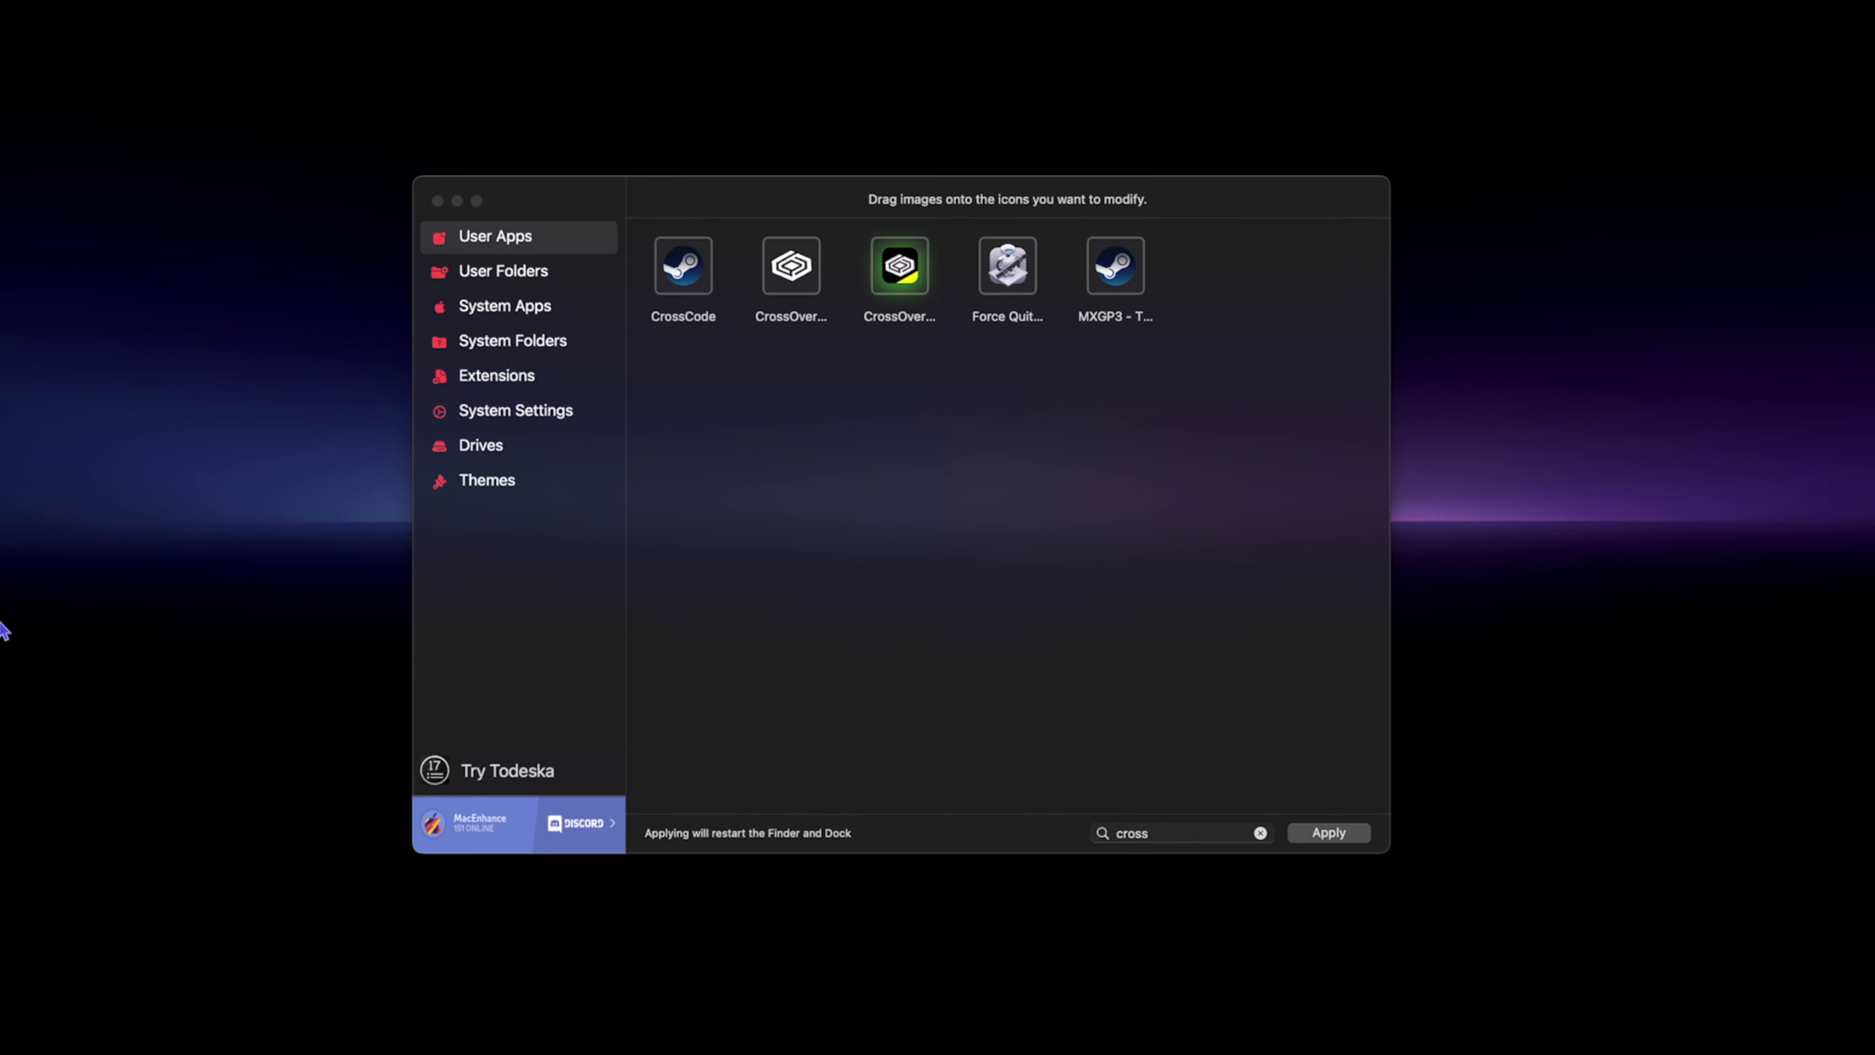
Switch to System Apps, view the license settings, then close Preferences back to the grid
click(517, 316)
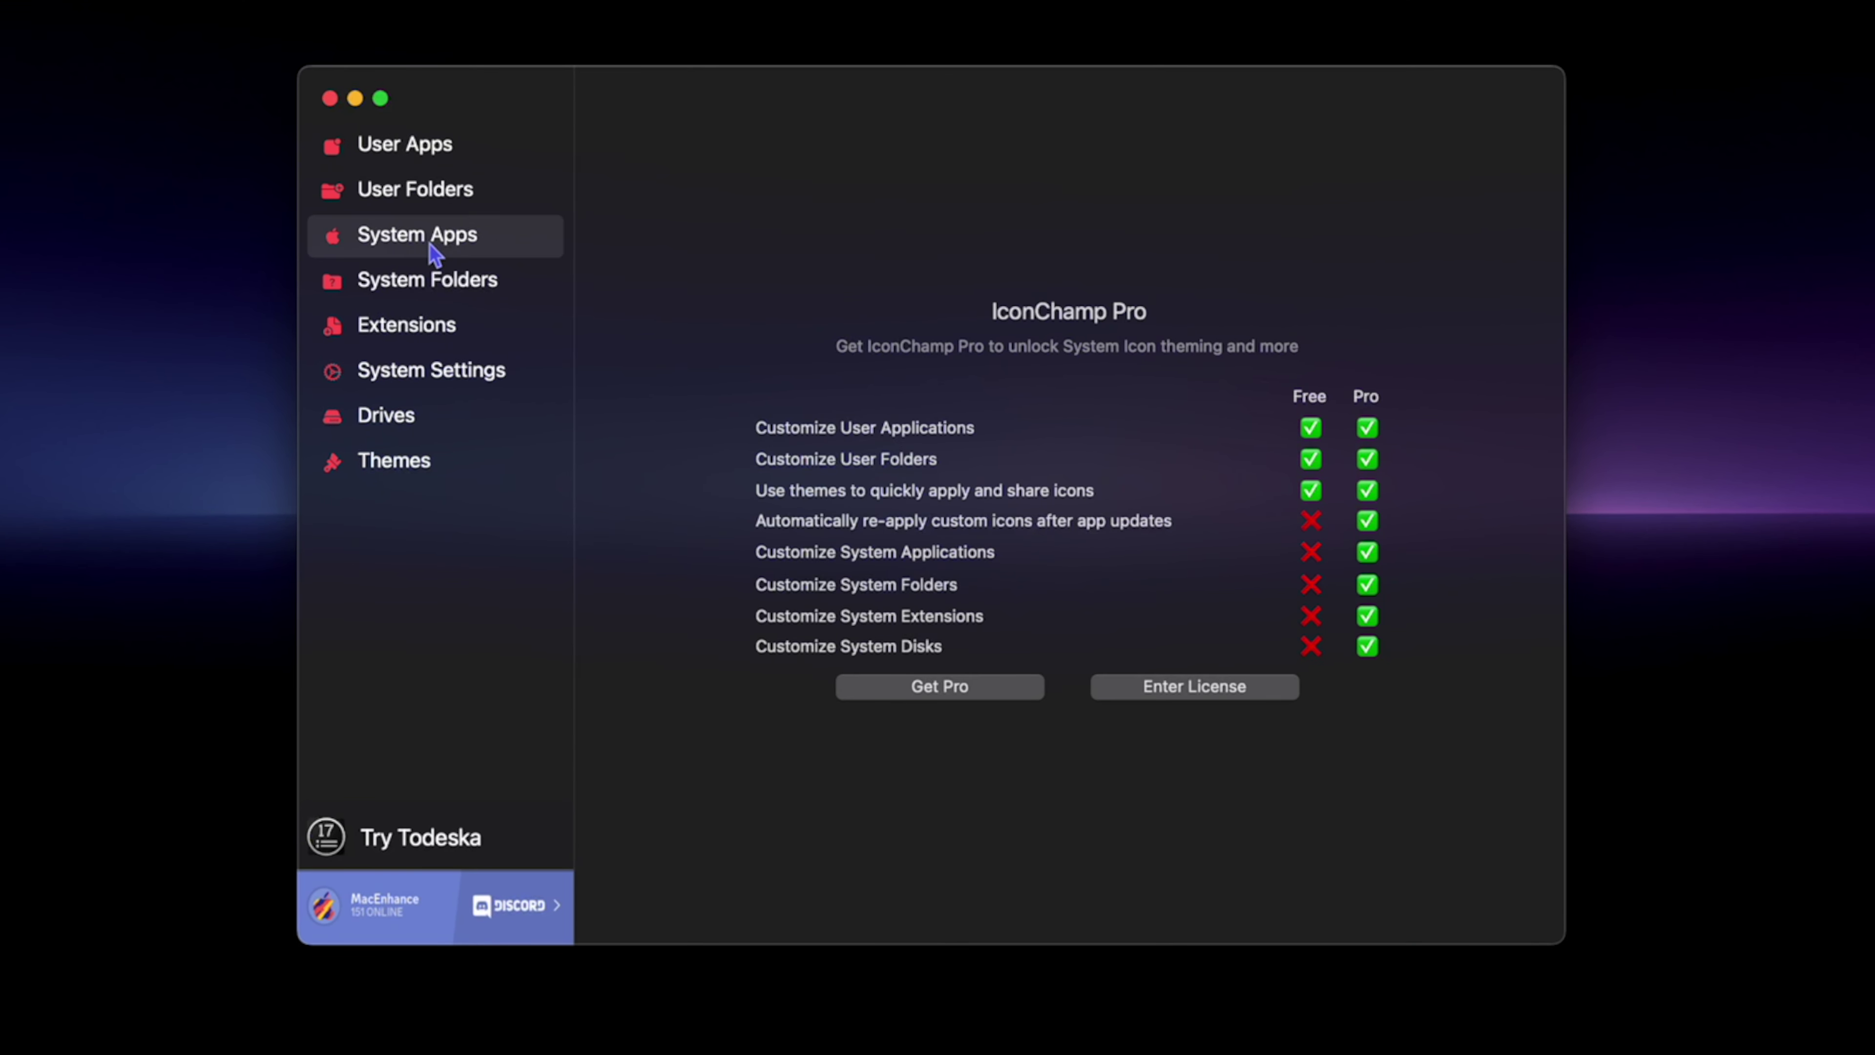
click(1174, 693)
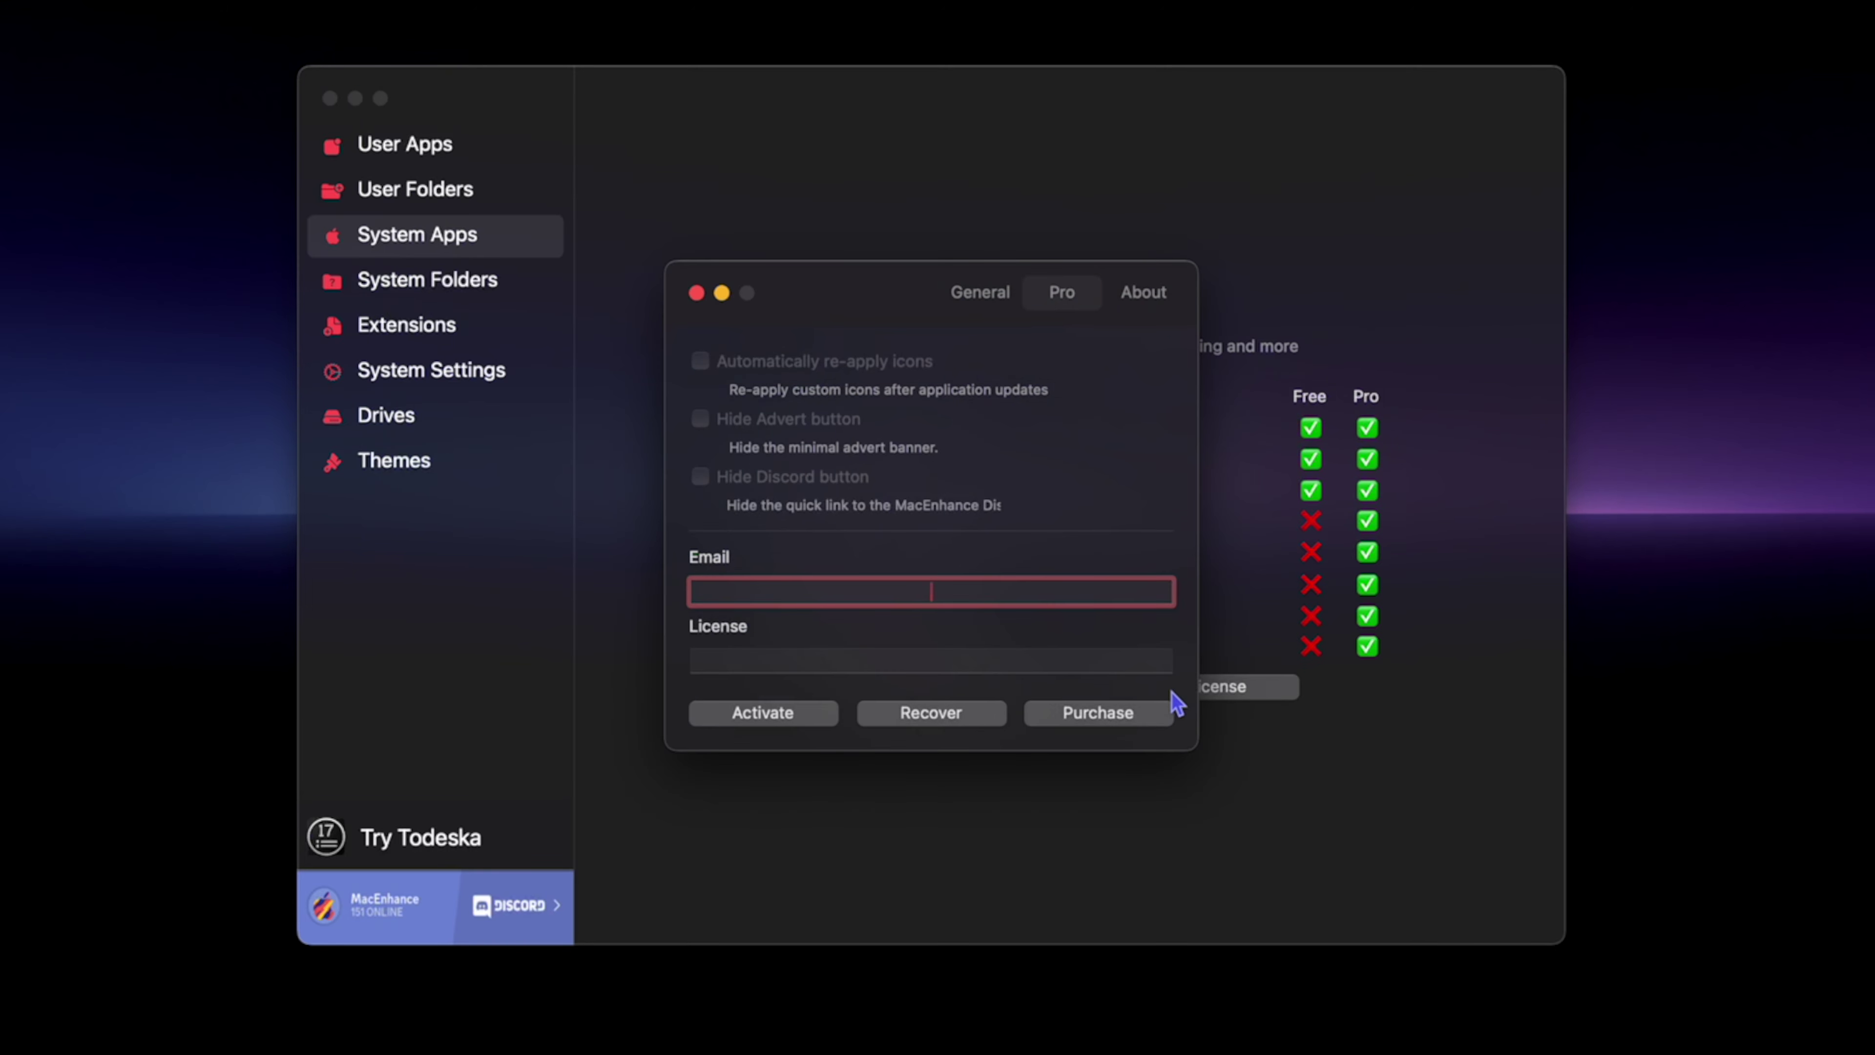
key(super+w)
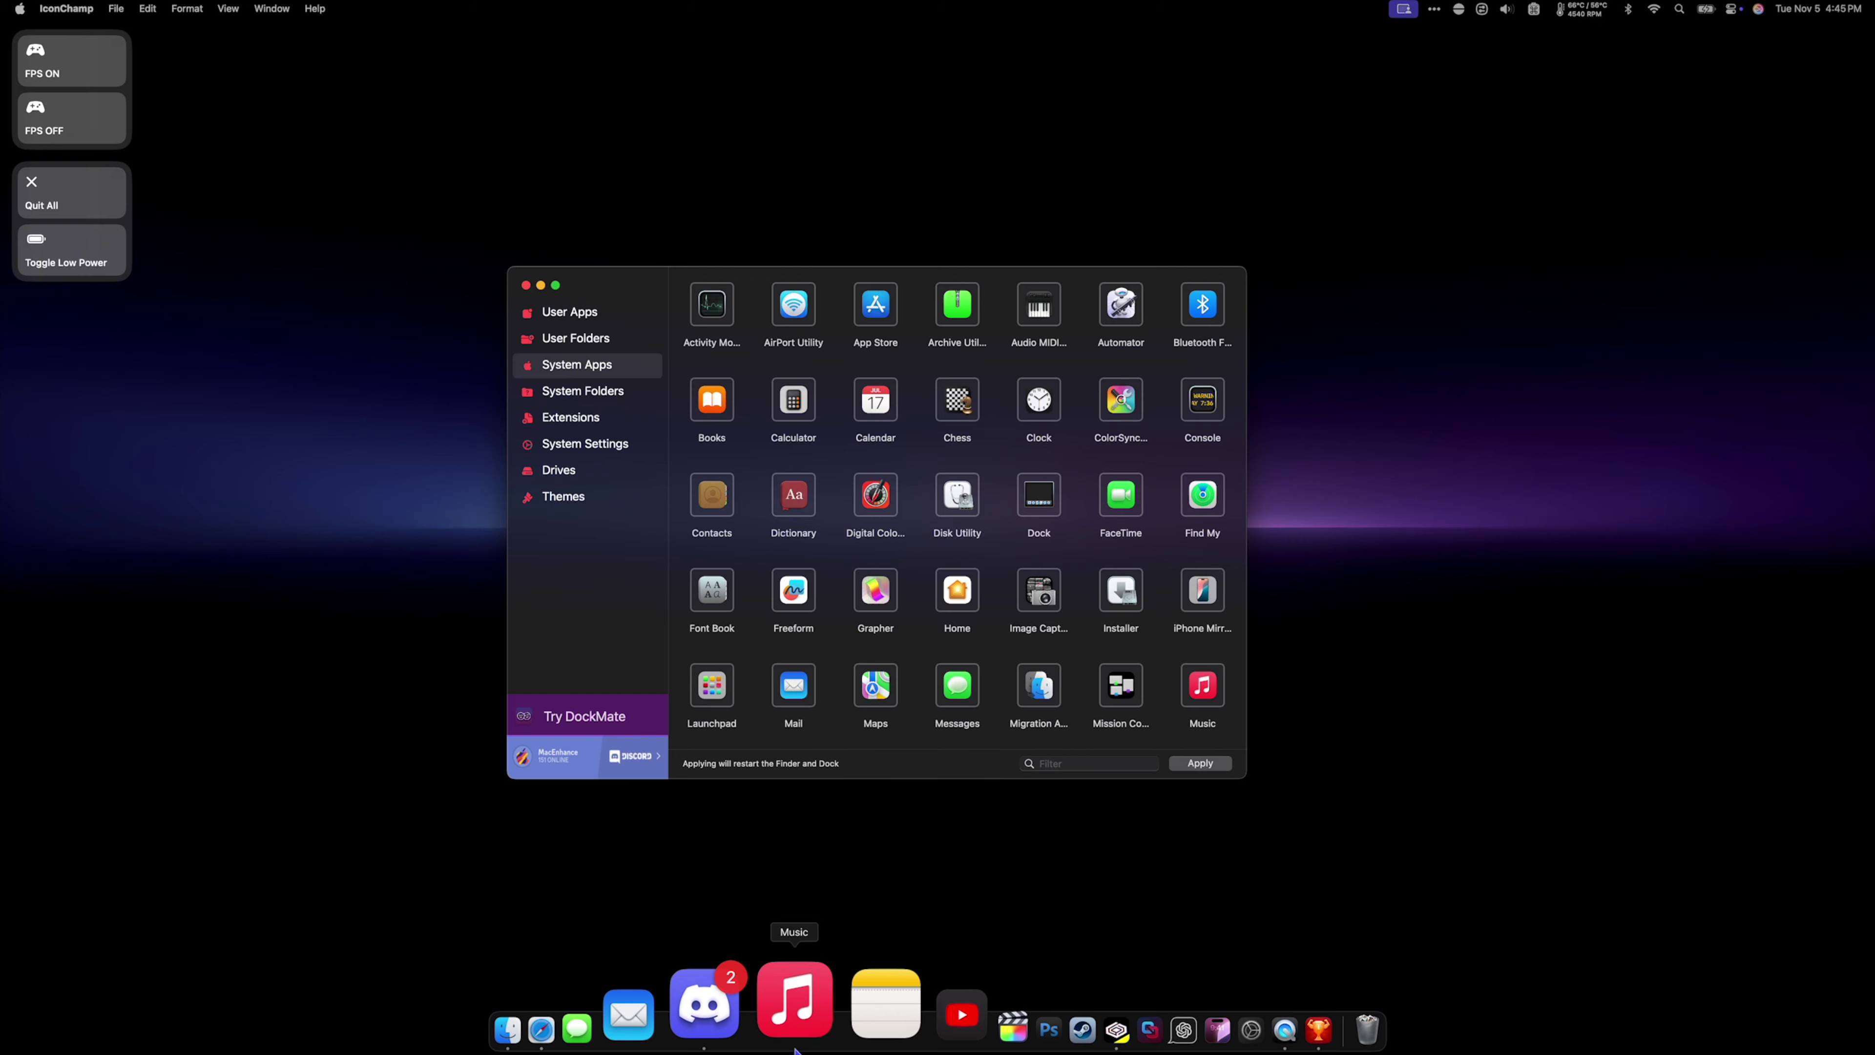
Open the Dark Mode Mac Icon Pack folder in Finder and Quick Look SAFARIDARK.icns
click(607, 1001)
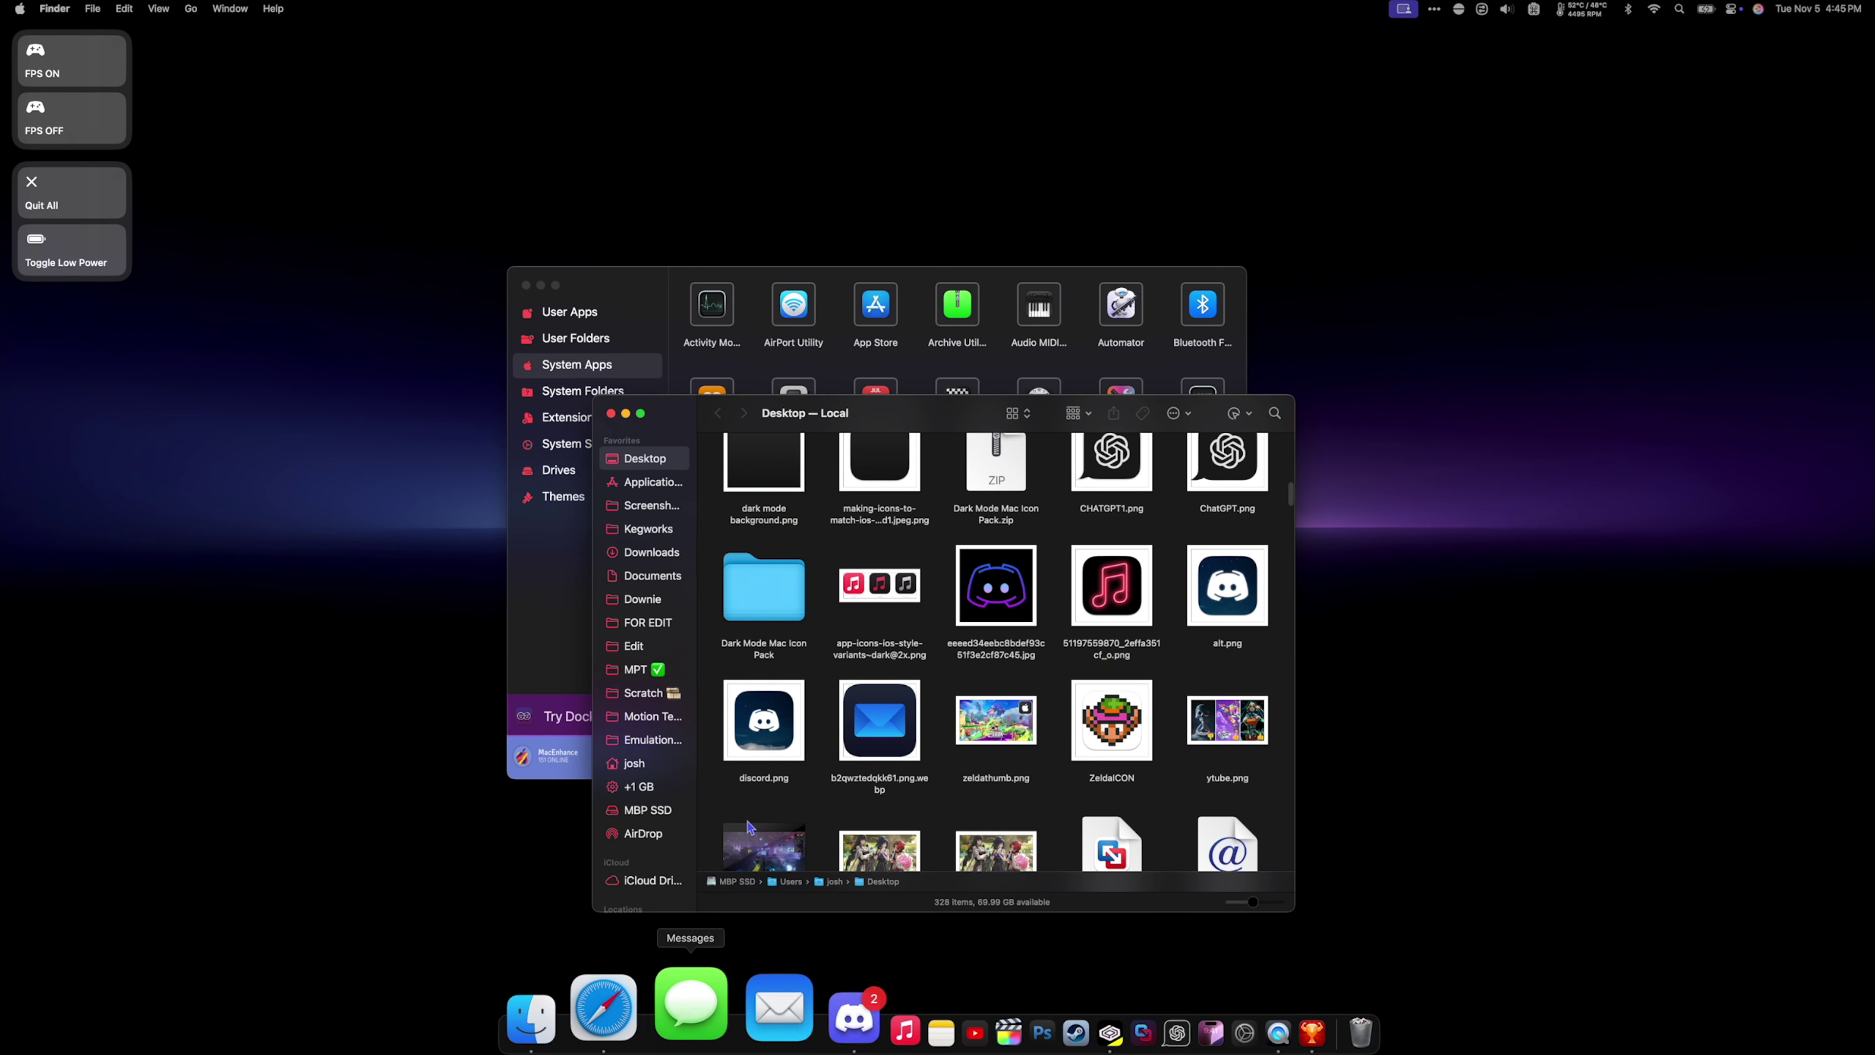
double_click(762, 596)
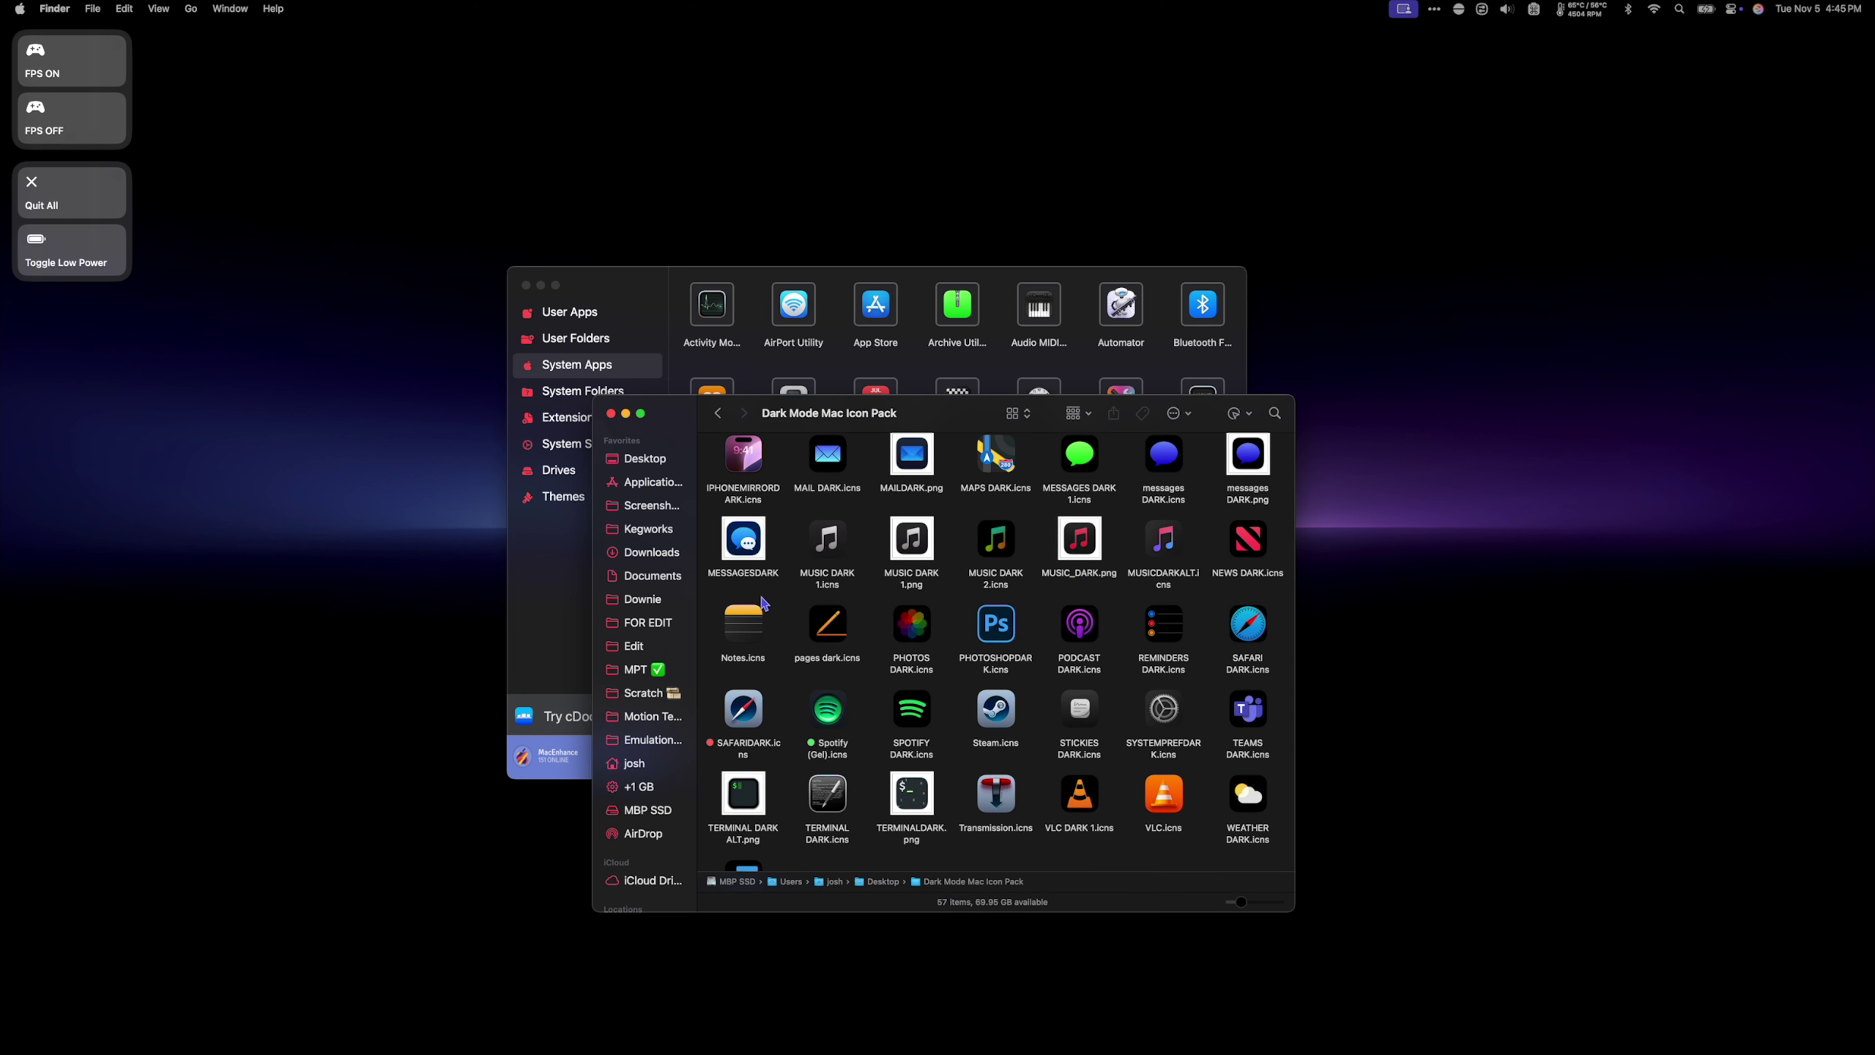
click(741, 727)
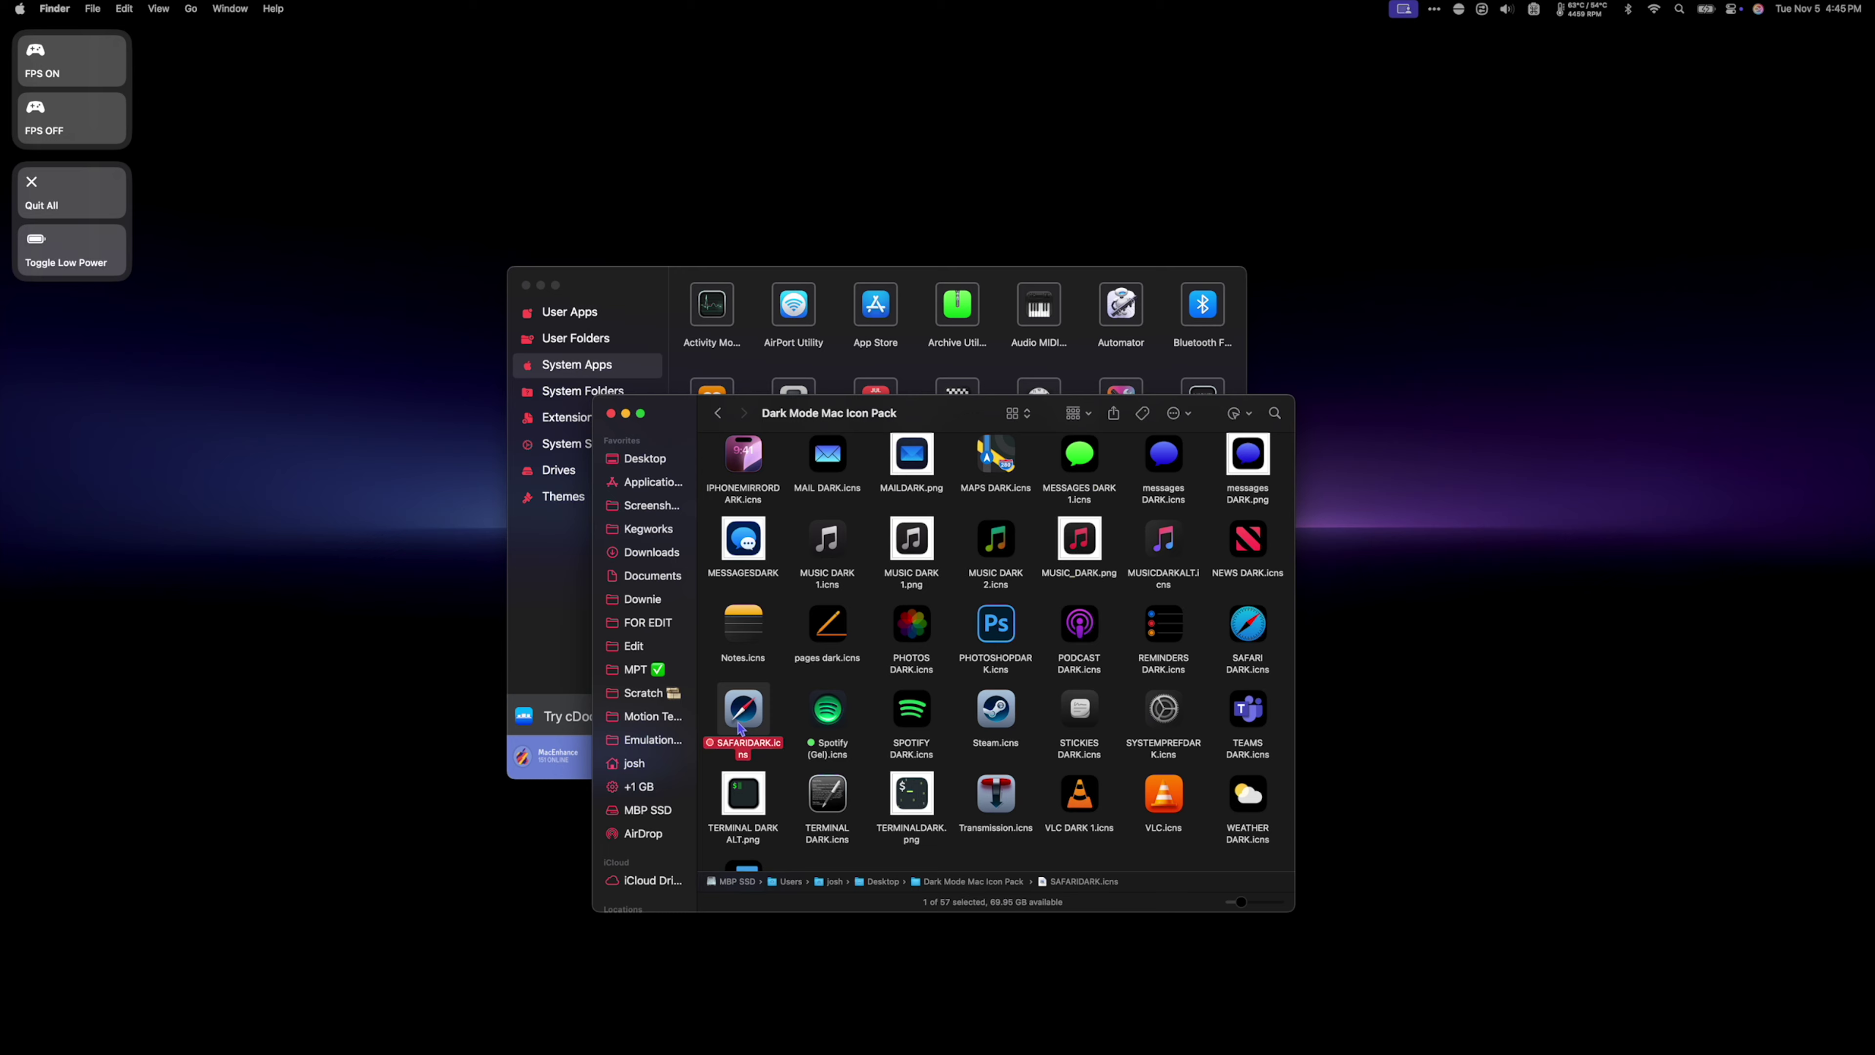
key(space)
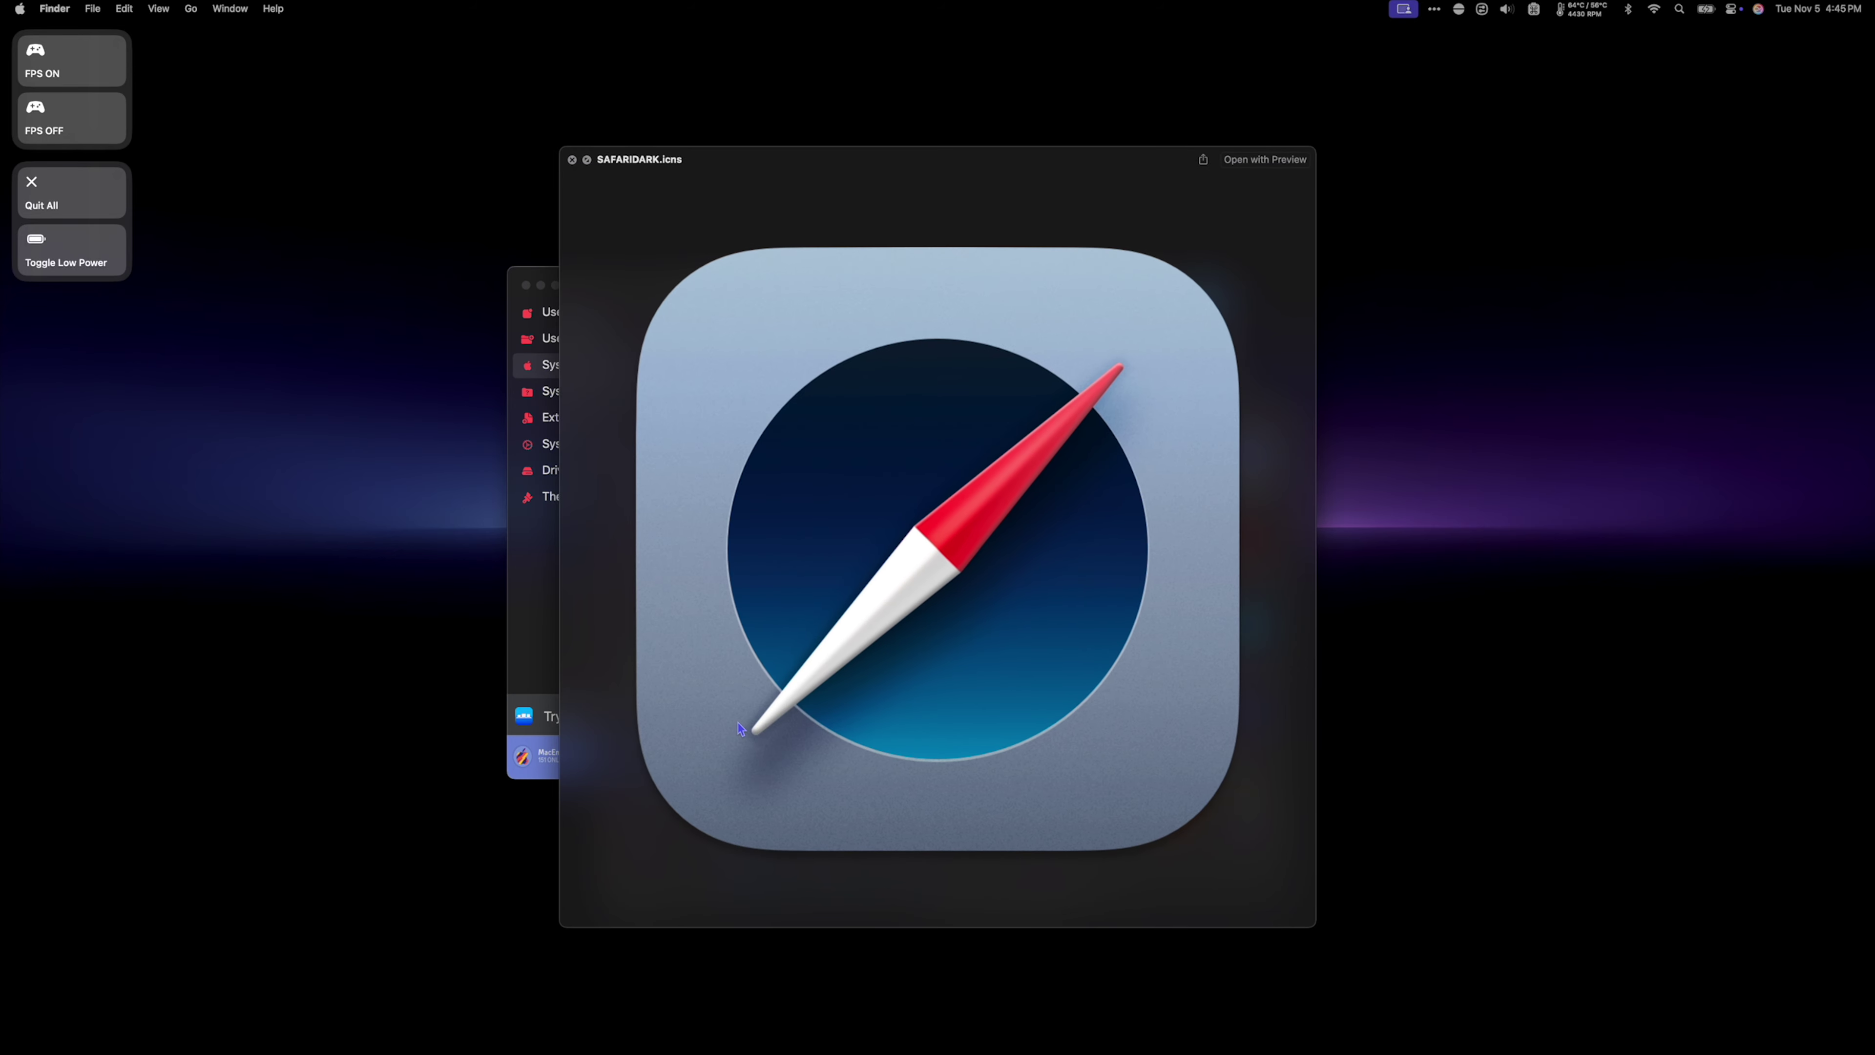
key(space)
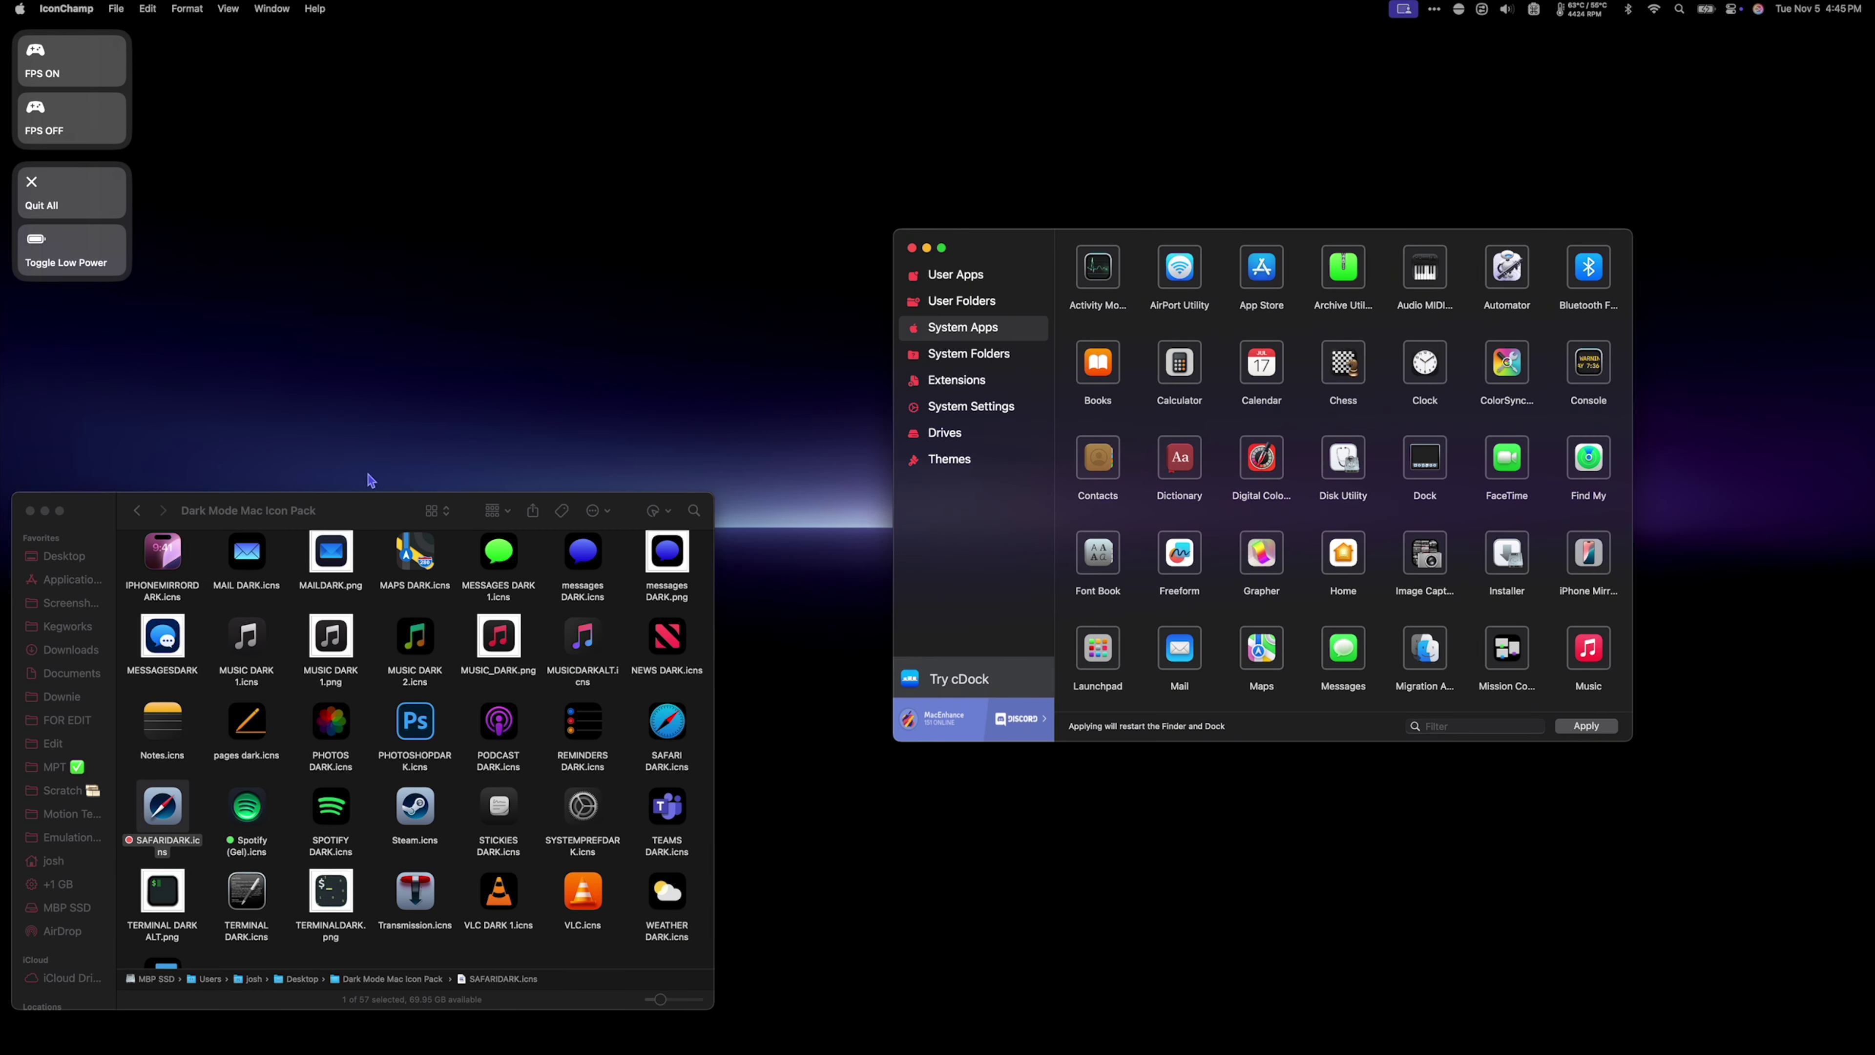
Give Safari the SAFARIDARK icon from the dark icon pack
drag(370, 509, 494, 491)
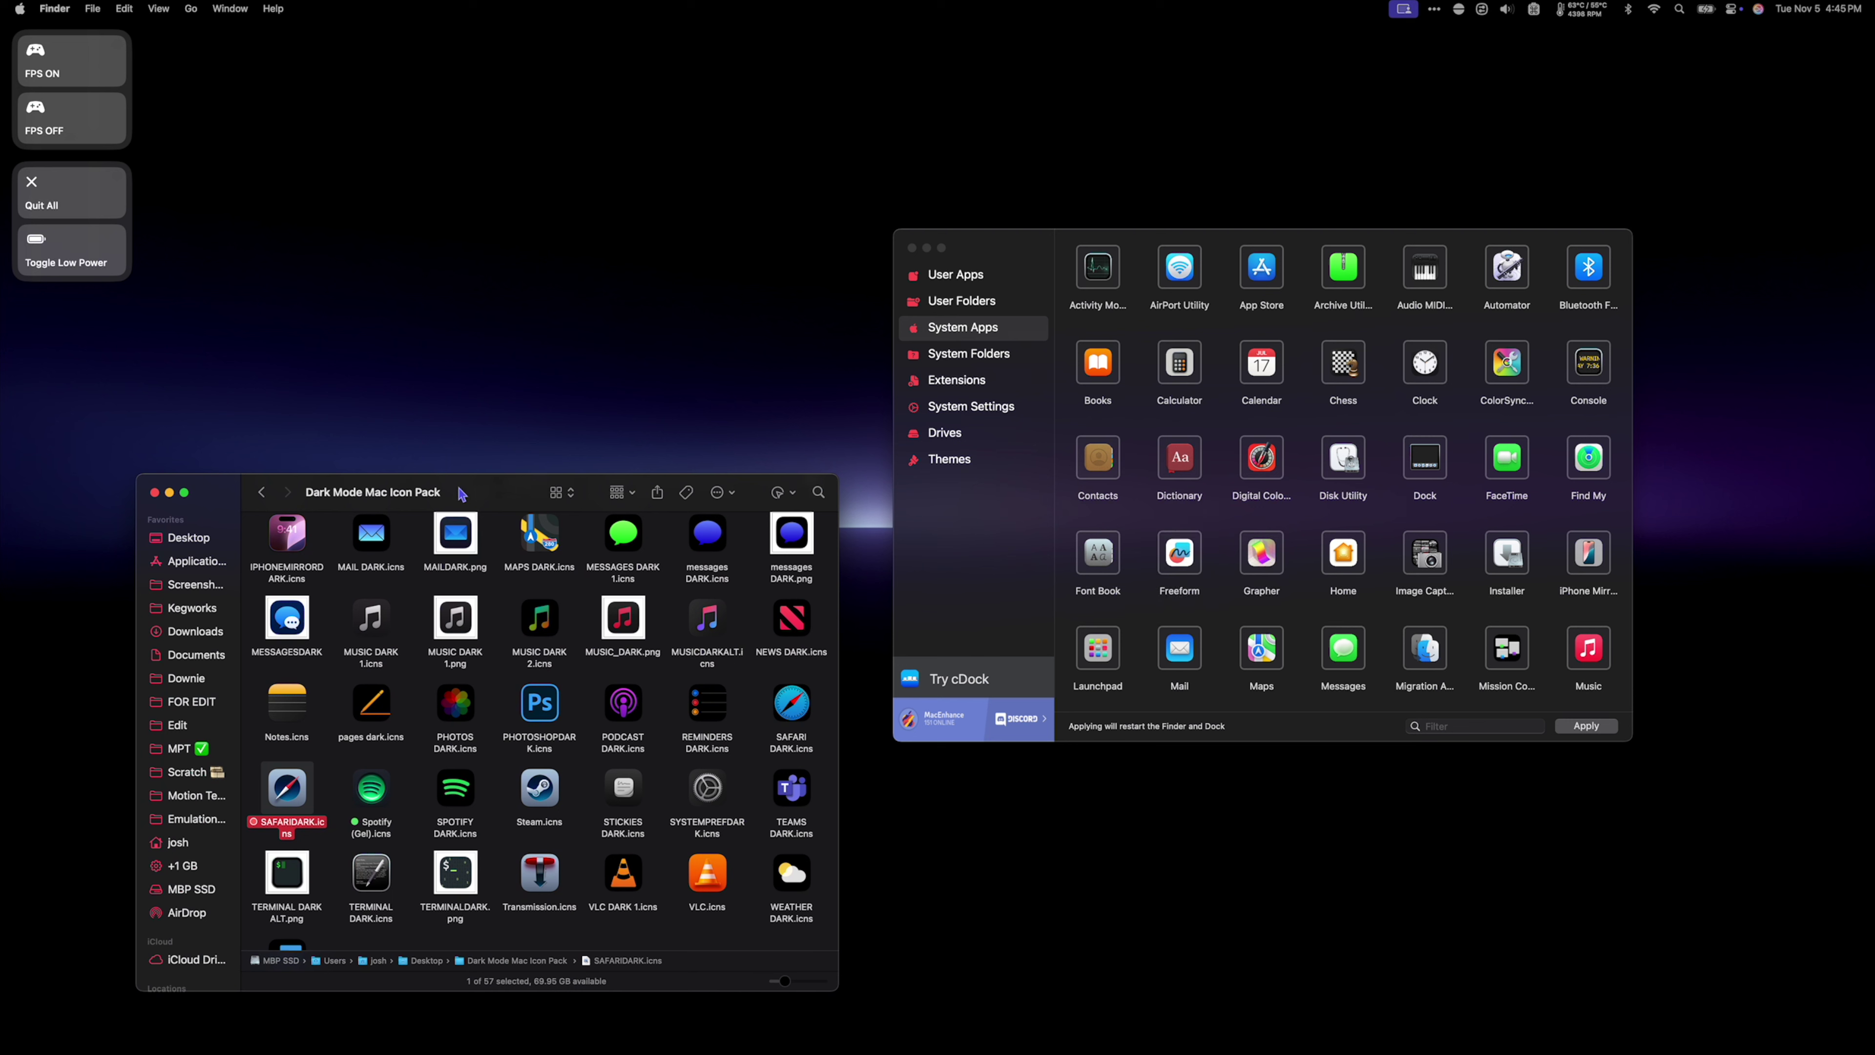
scroll(606, 769, up, 3)
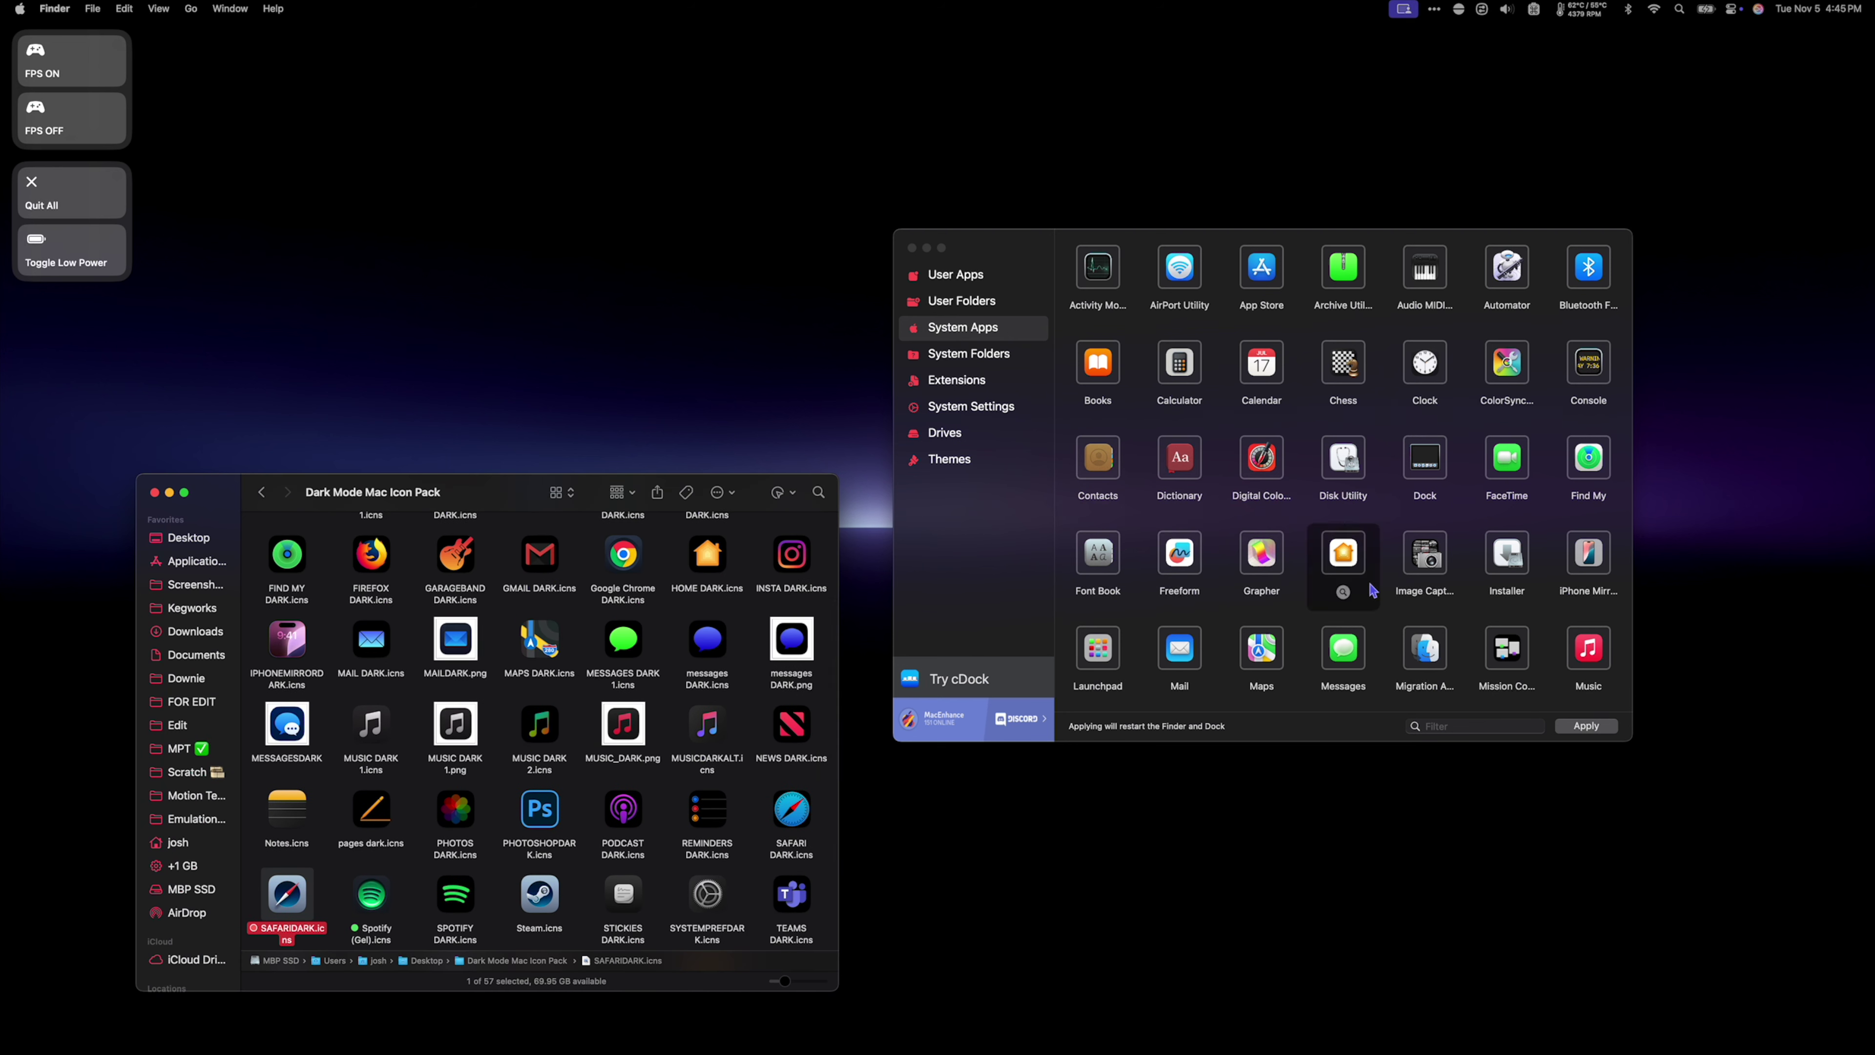
scroll(1358, 583, down, 5)
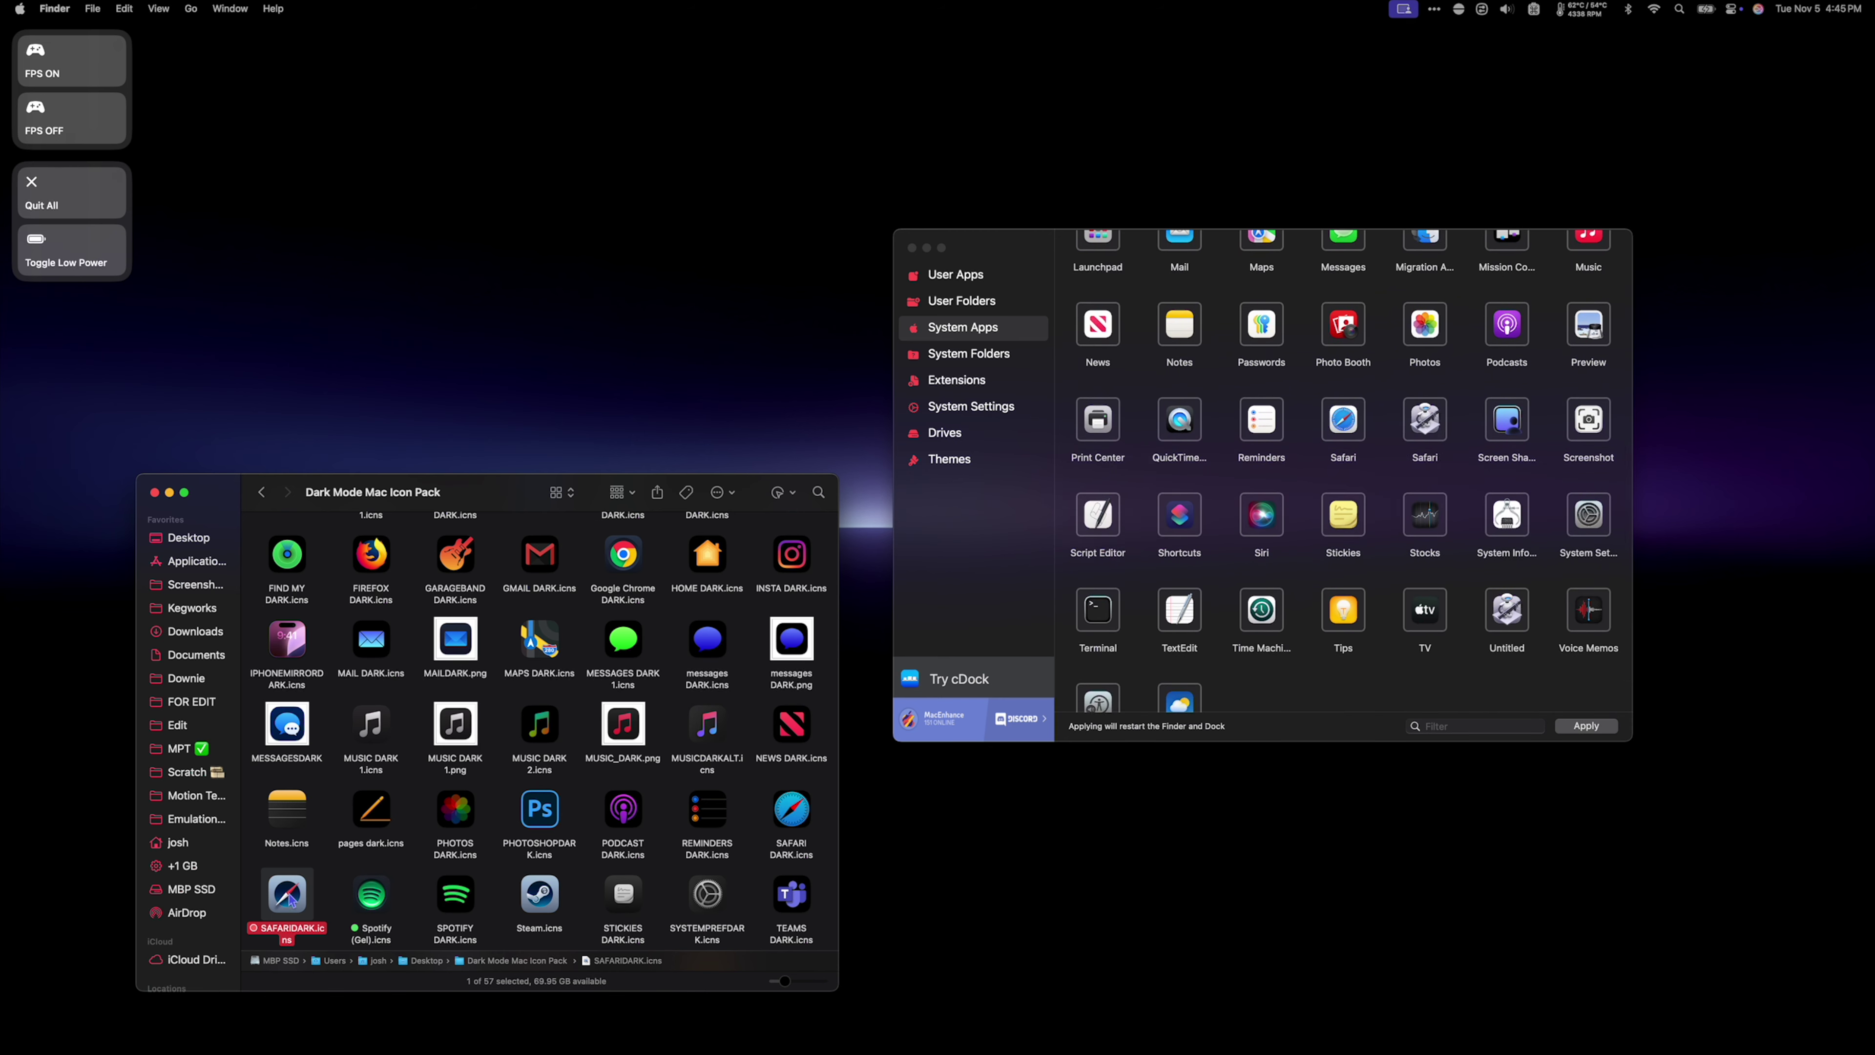
drag(286, 903, 1343, 417)
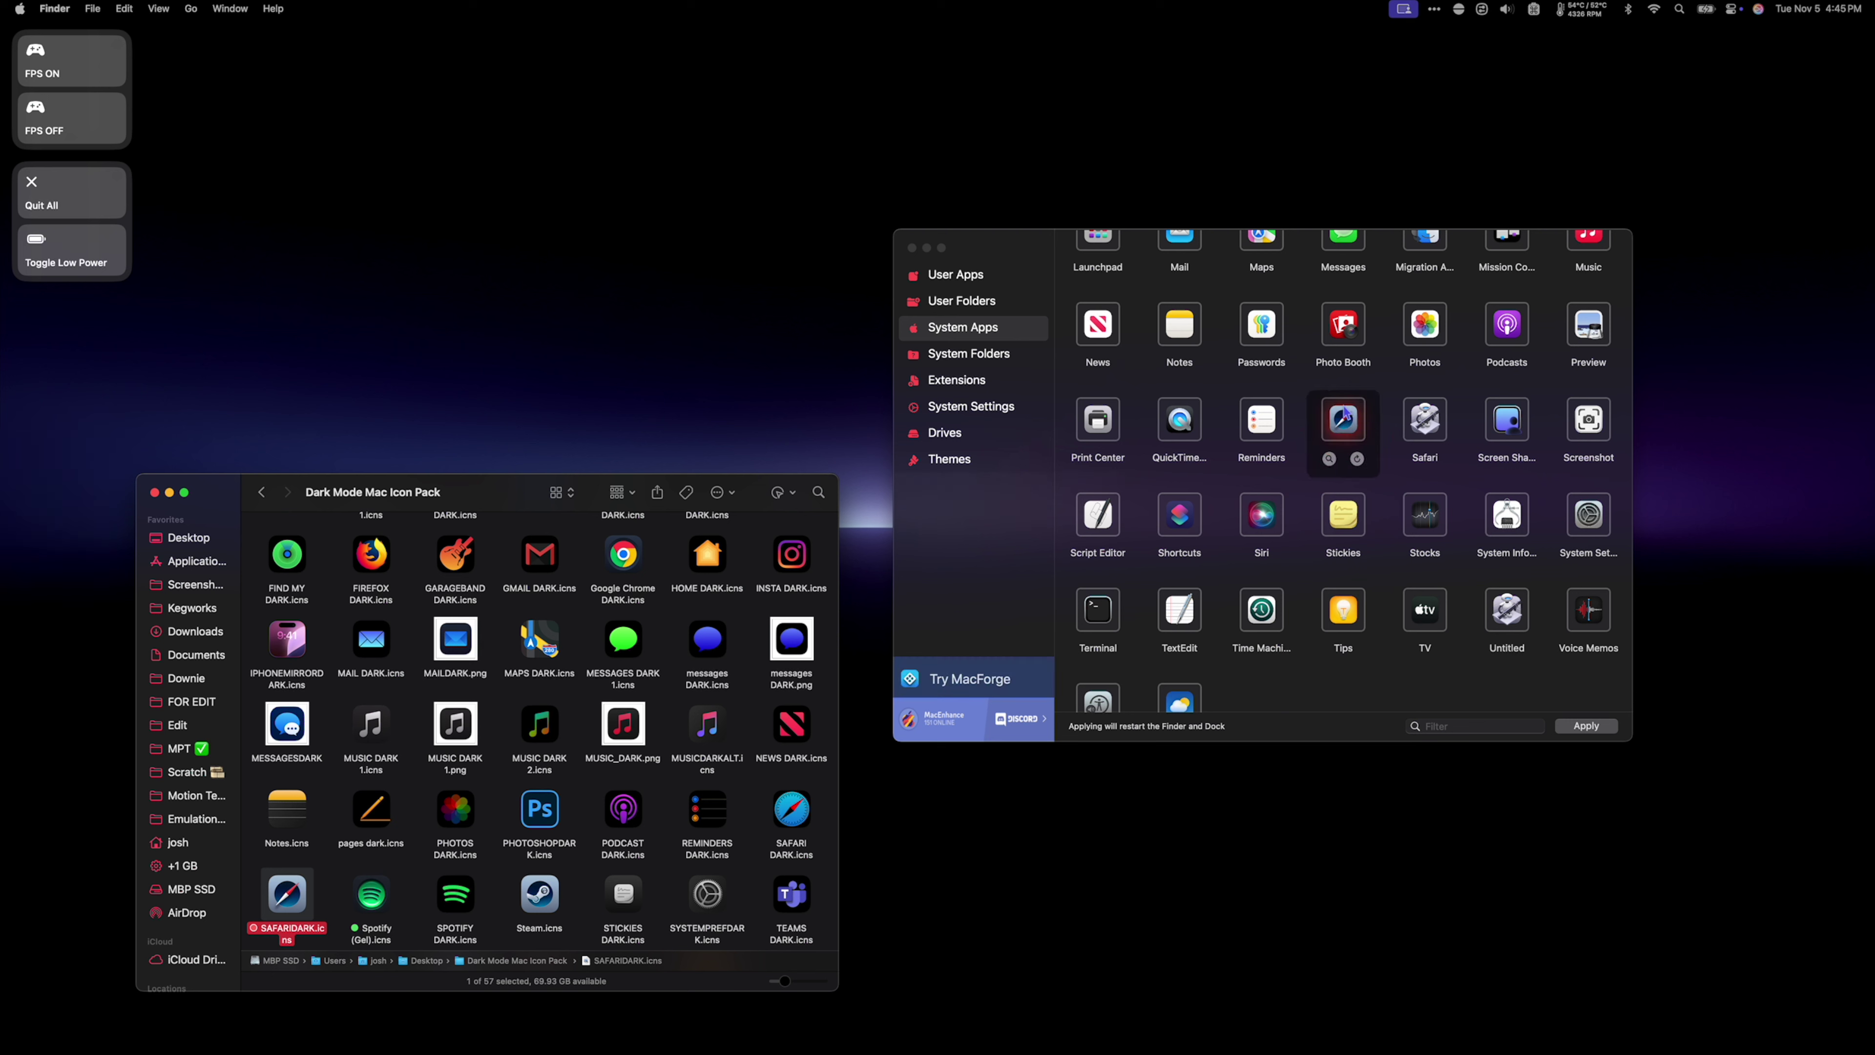
Preview messages DARK.icns and assign it to Messages
click(722, 643)
key(space)
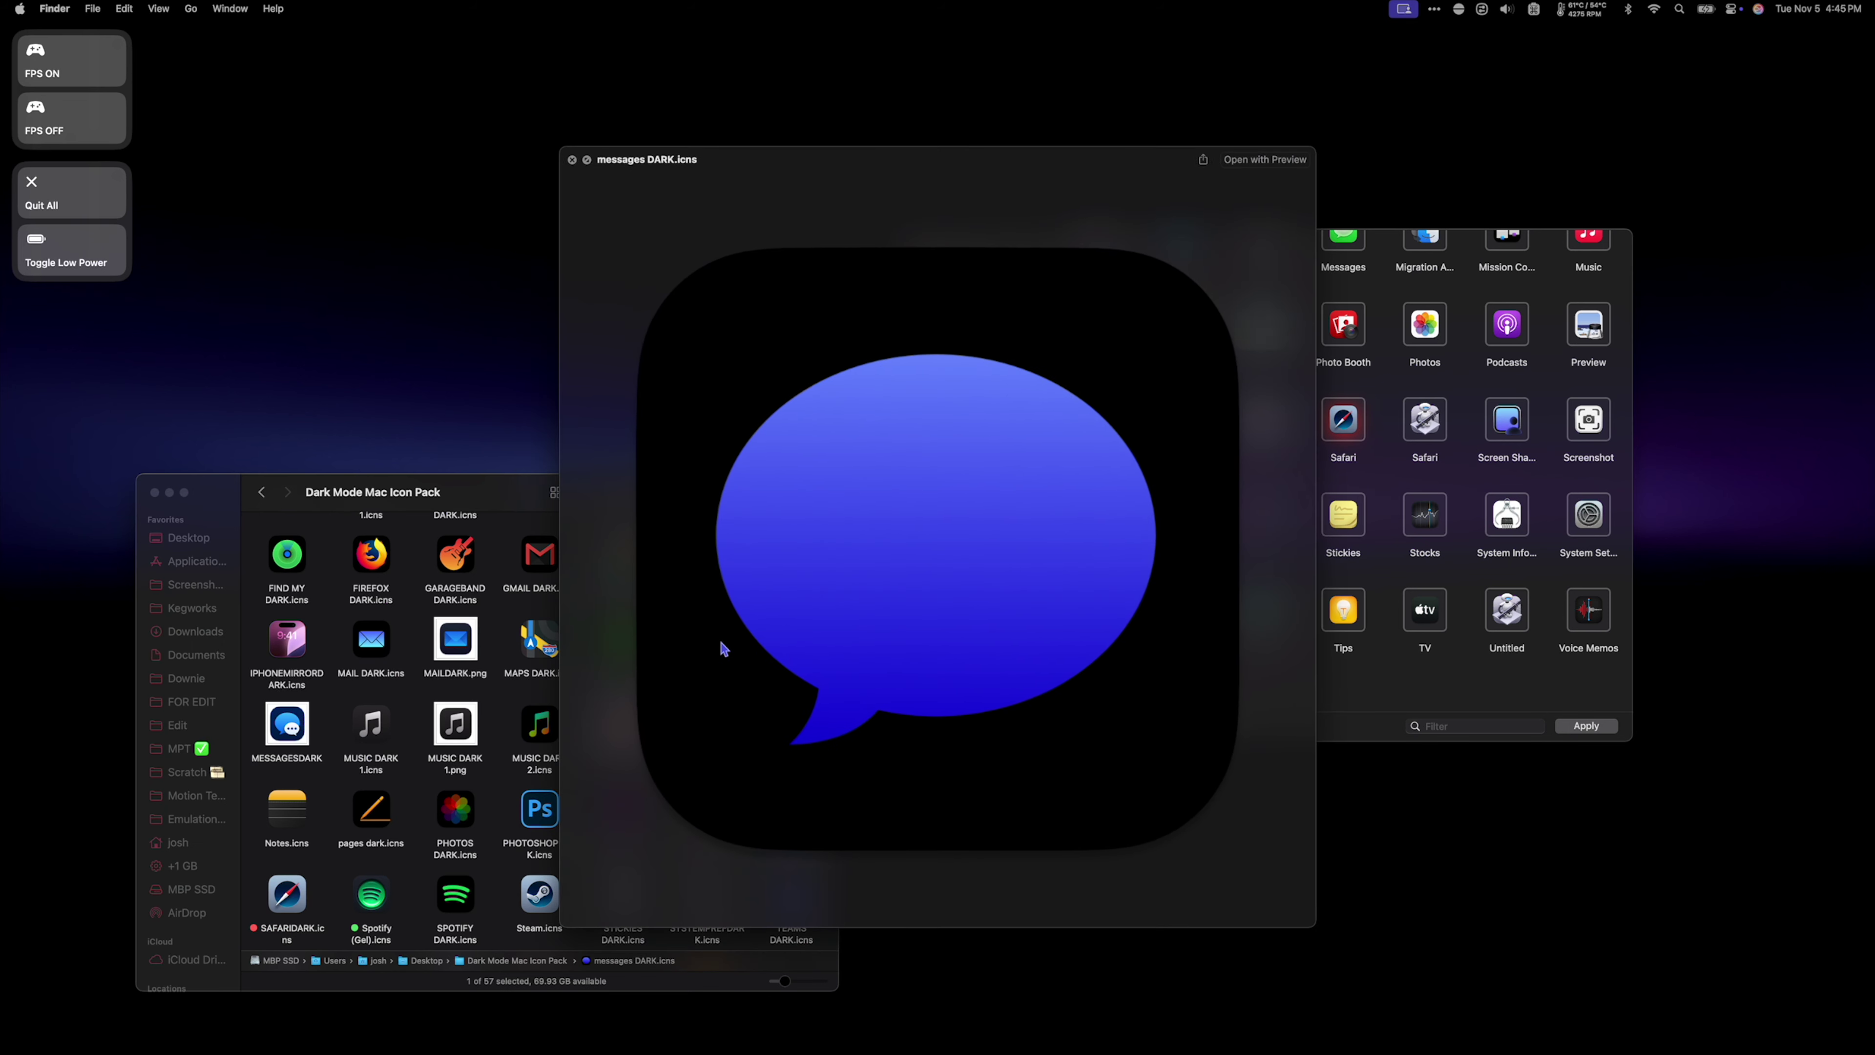
key(space)
scroll(1375, 542, up, 5)
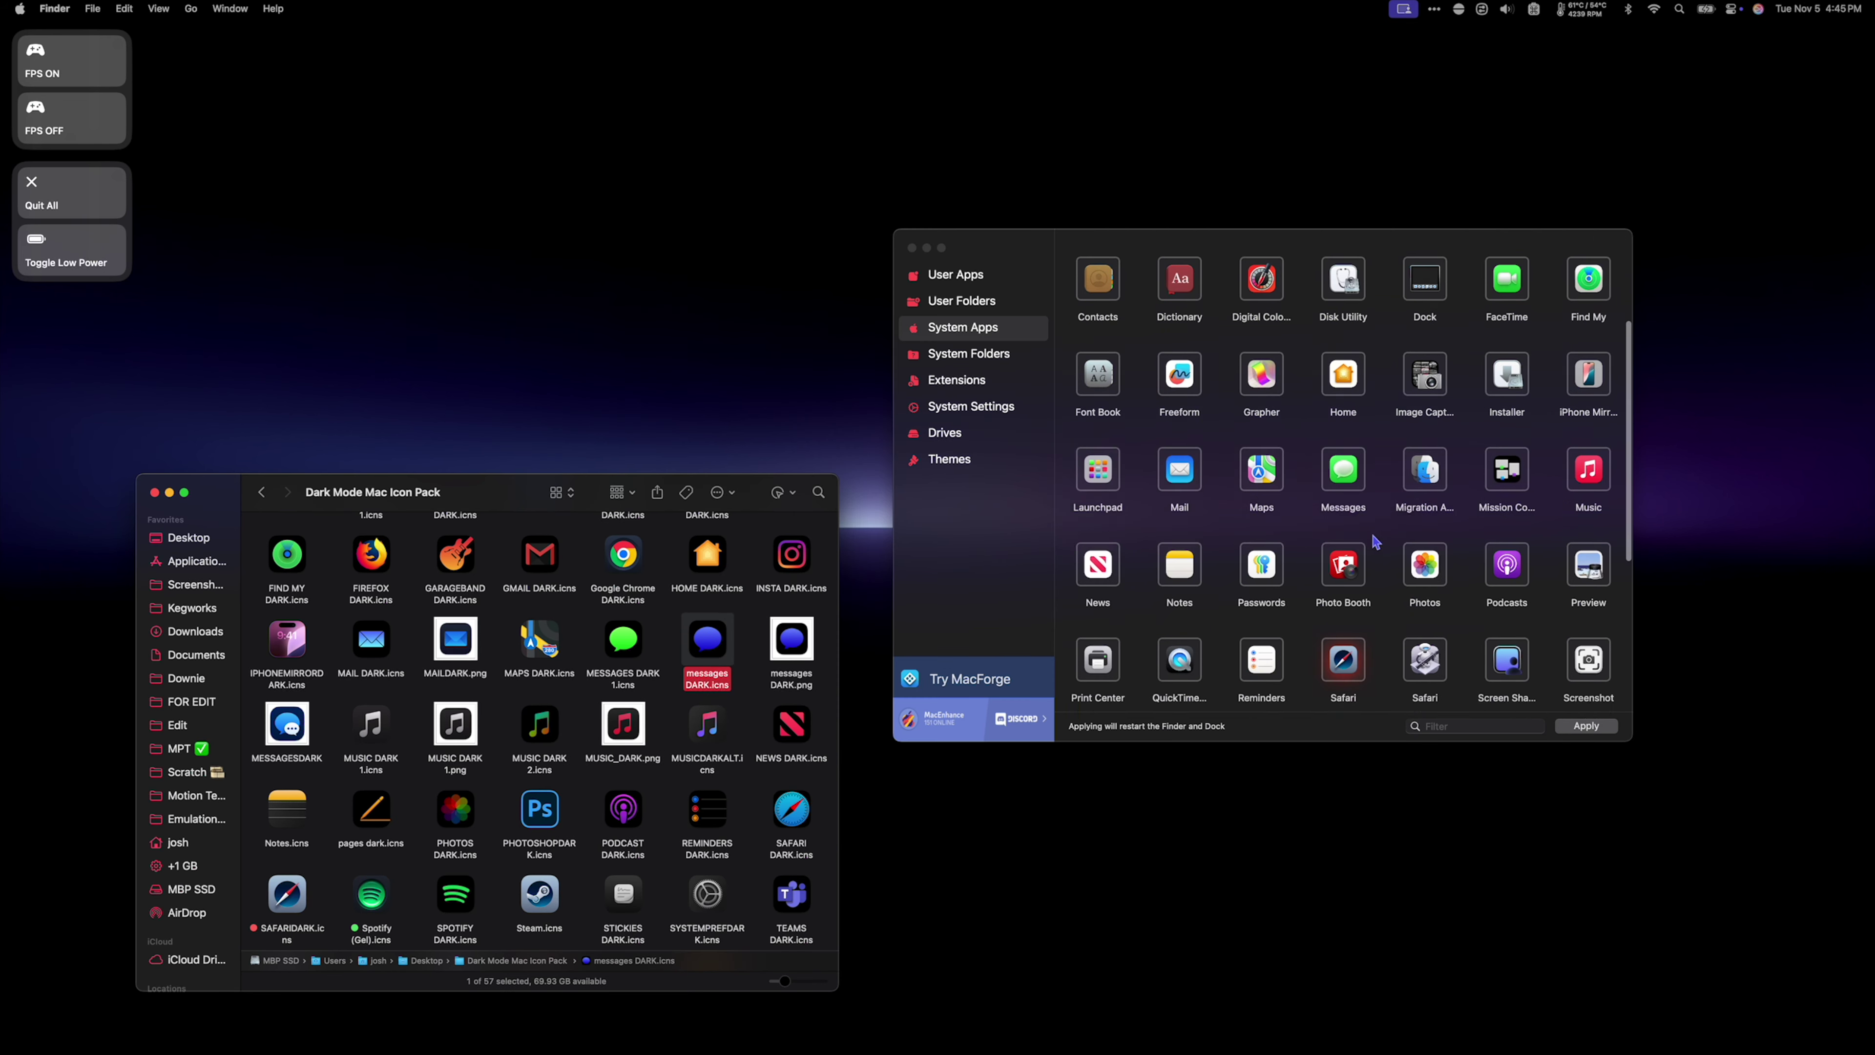
scroll(1375, 542, down, 5)
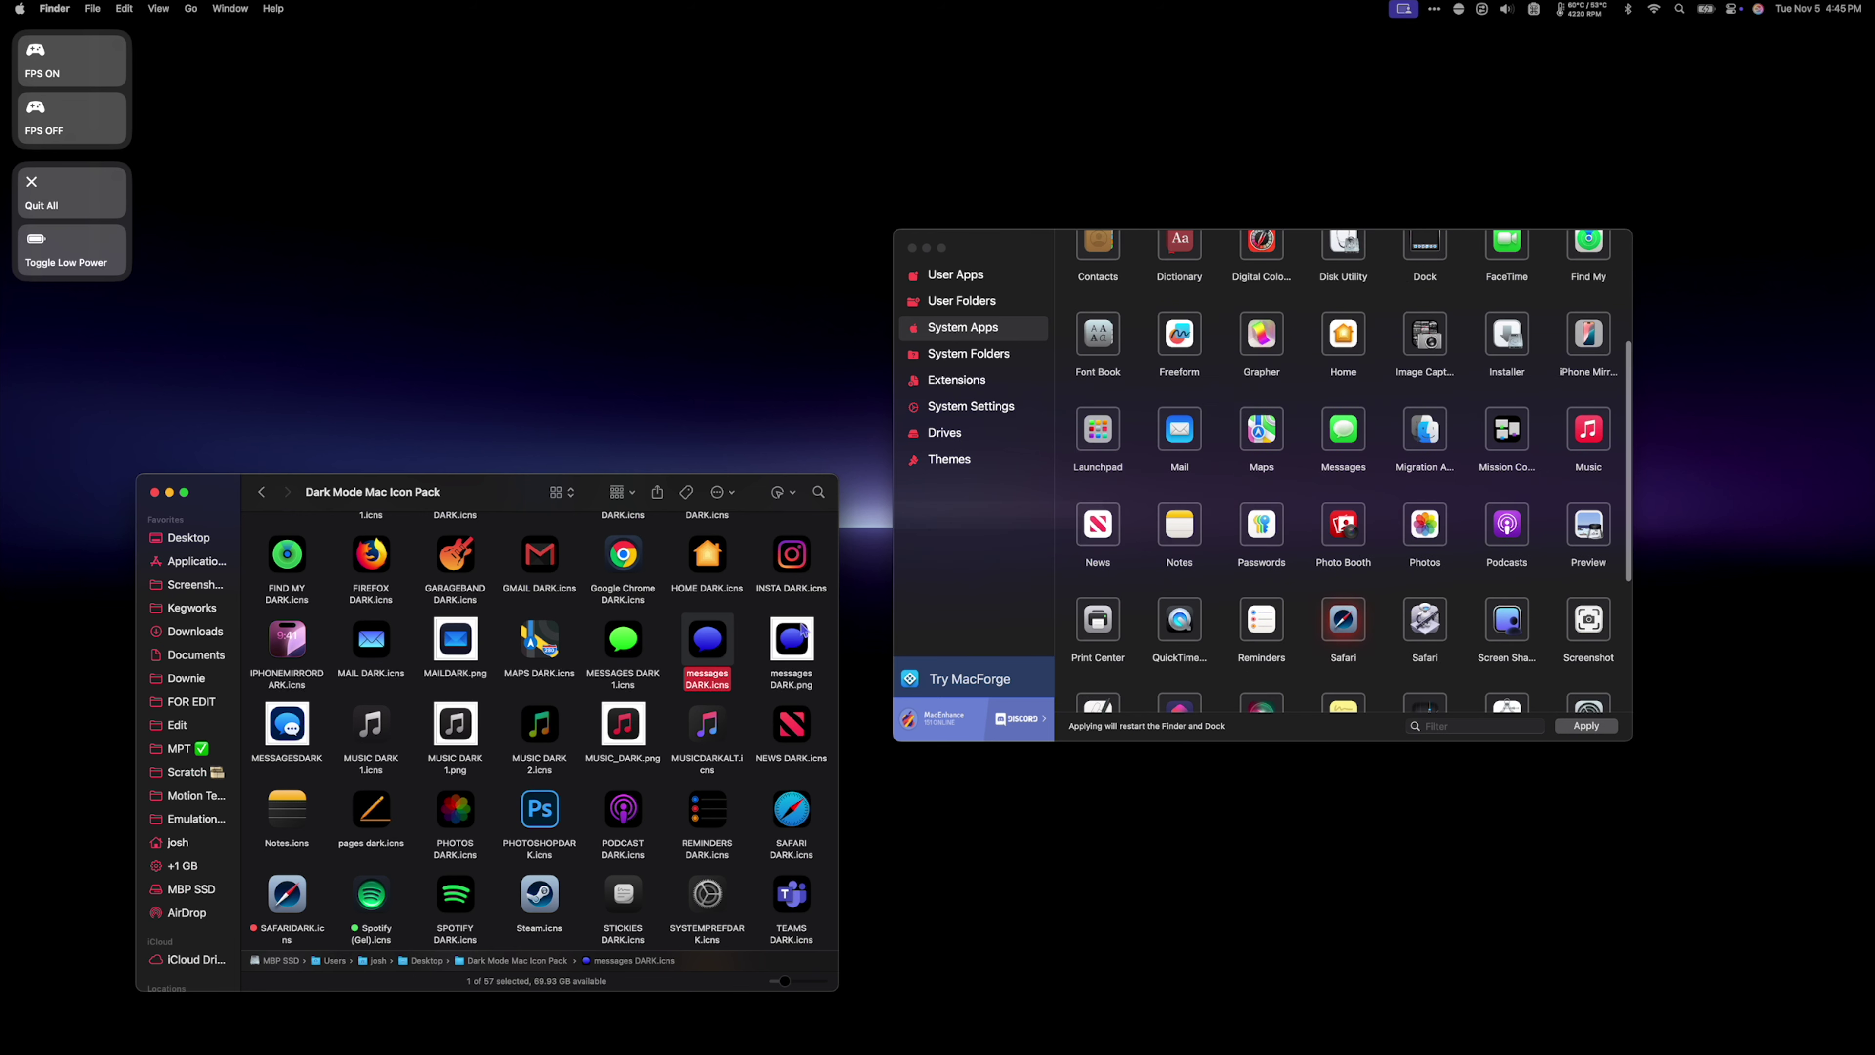
drag(714, 641, 1347, 422)
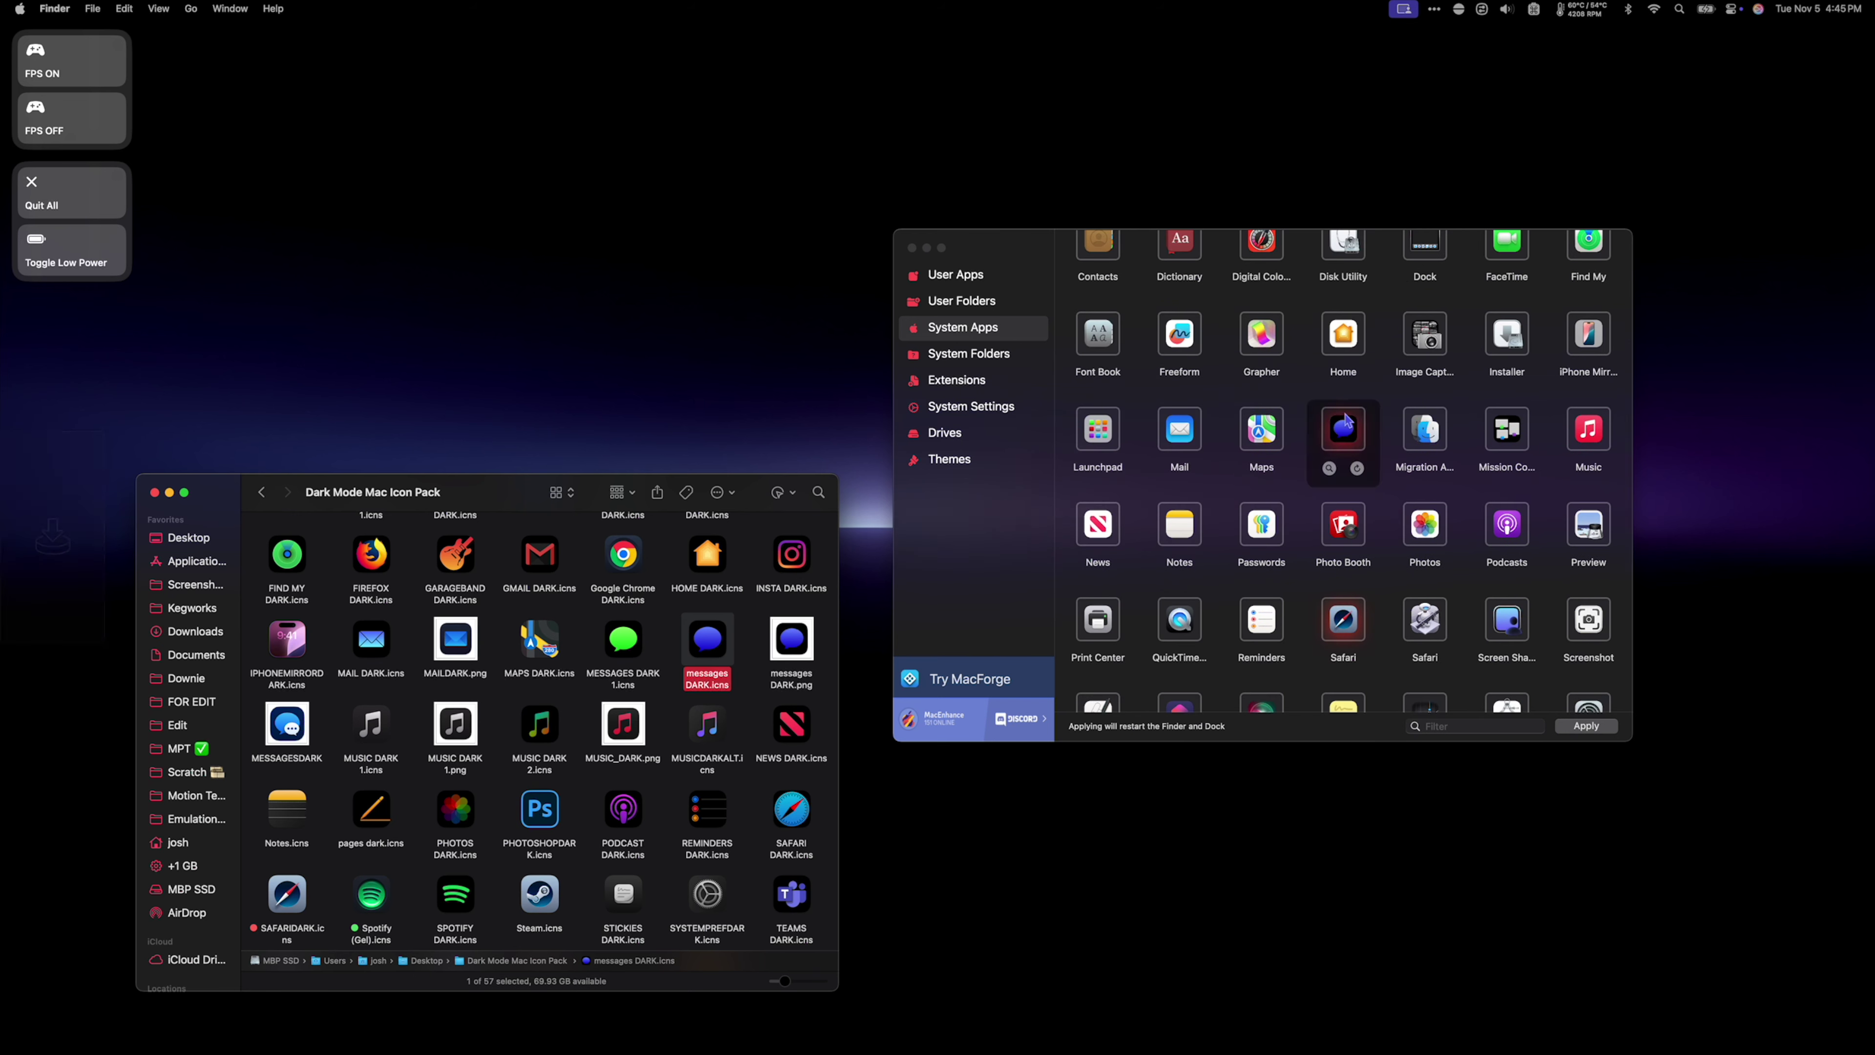
Assign MAIL DARK.icns to the Mail app
mouse_move(728, 1049)
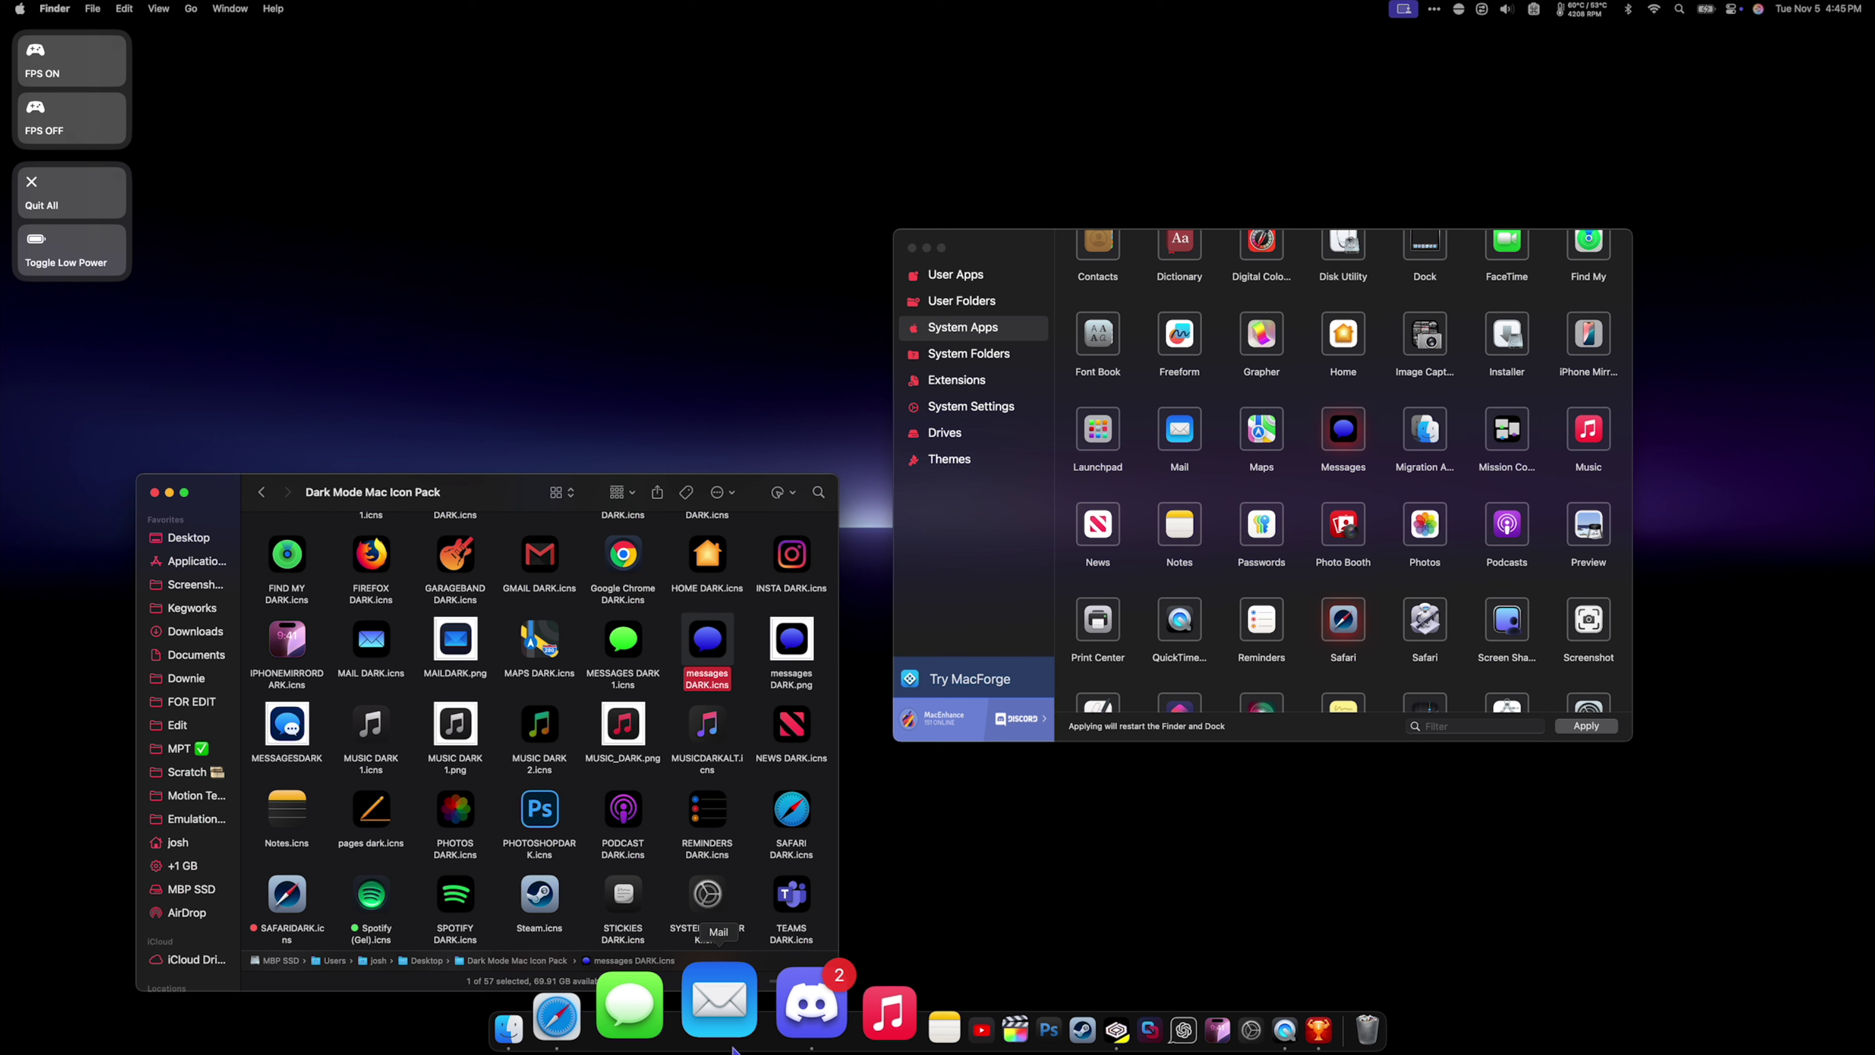
scroll(659, 752, up, 3)
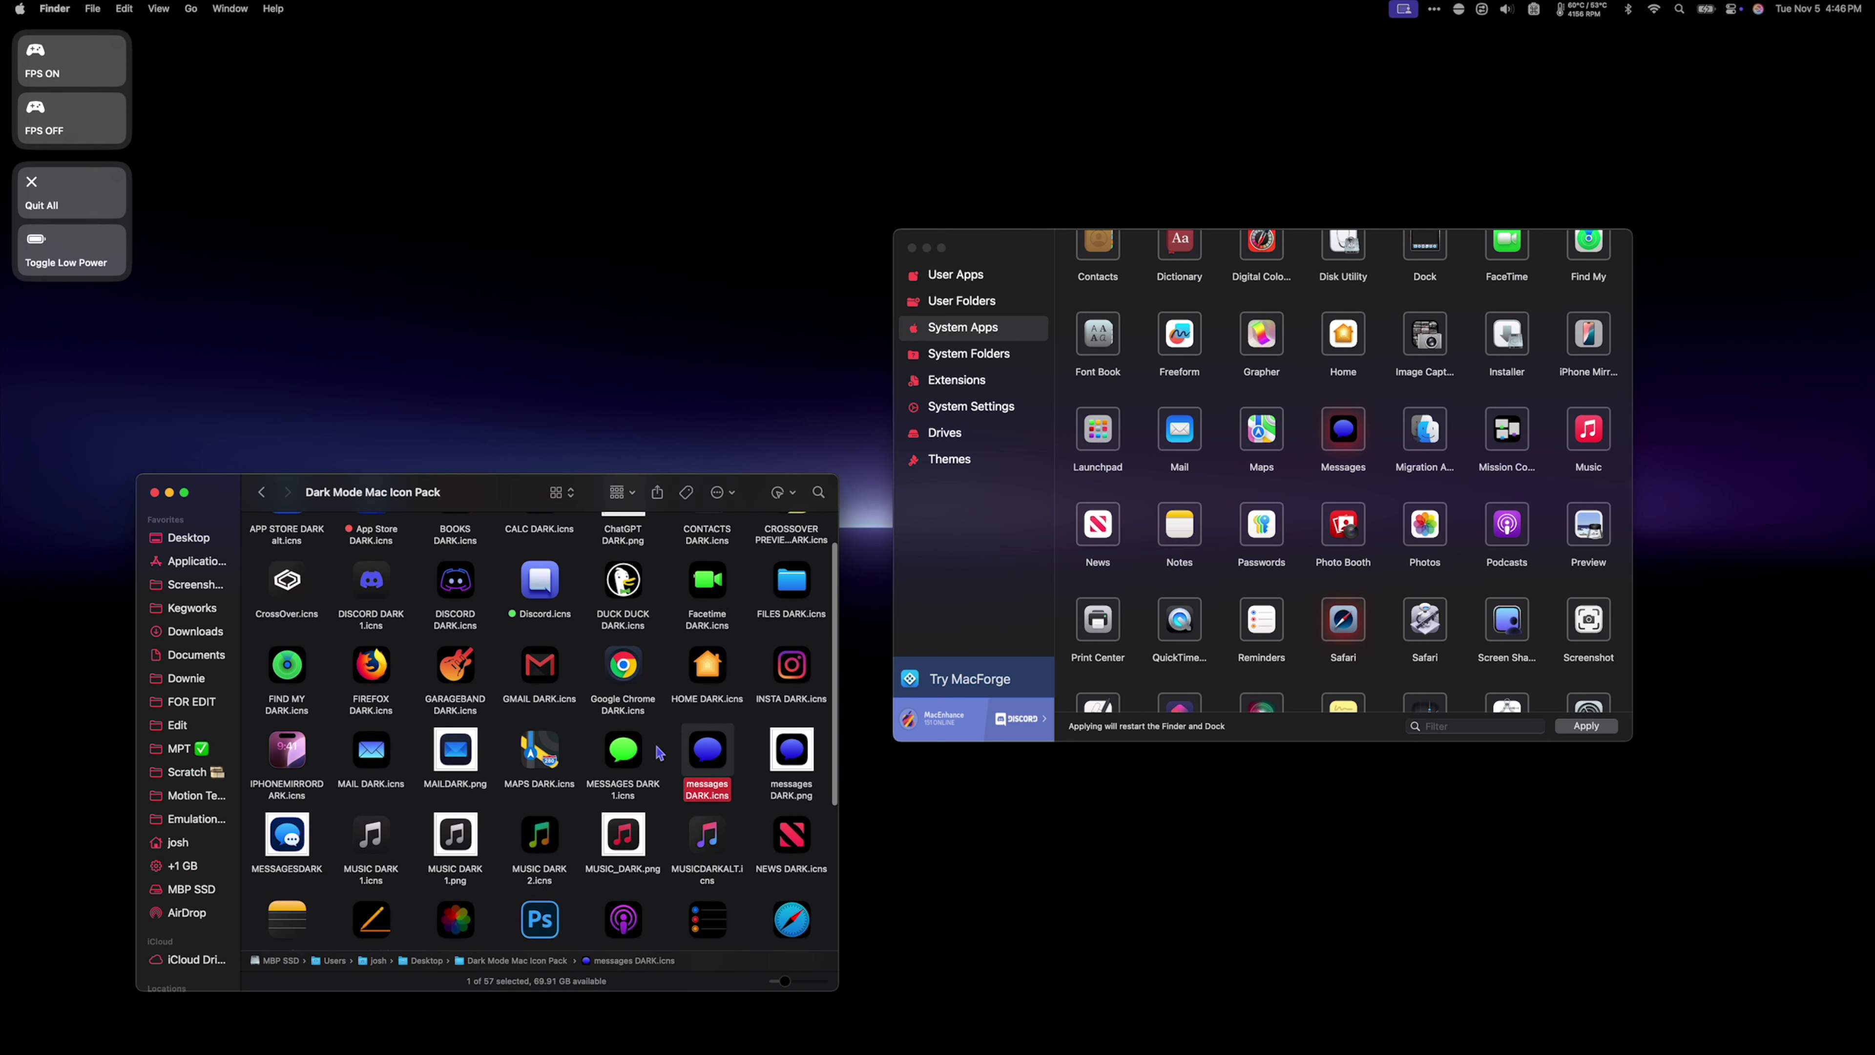
click(371, 750)
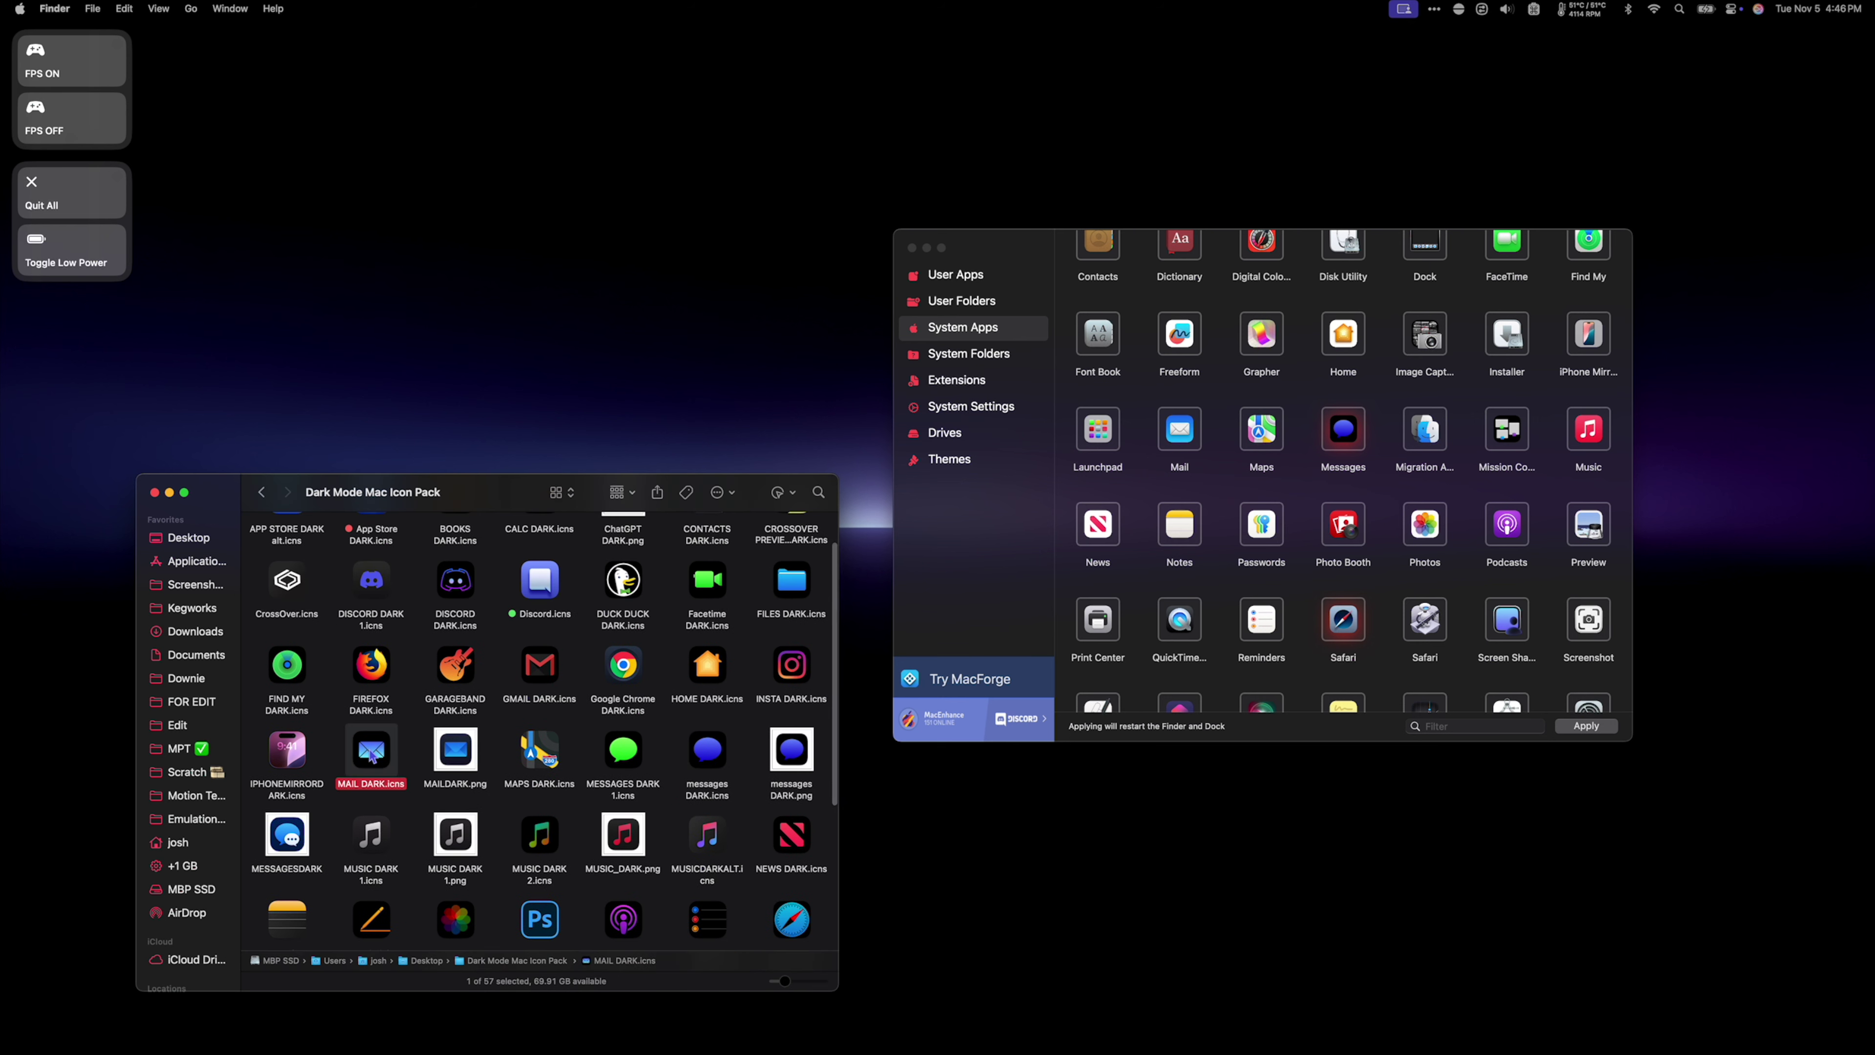
key(space)
key(space)
drag(371, 752, 1200, 428)
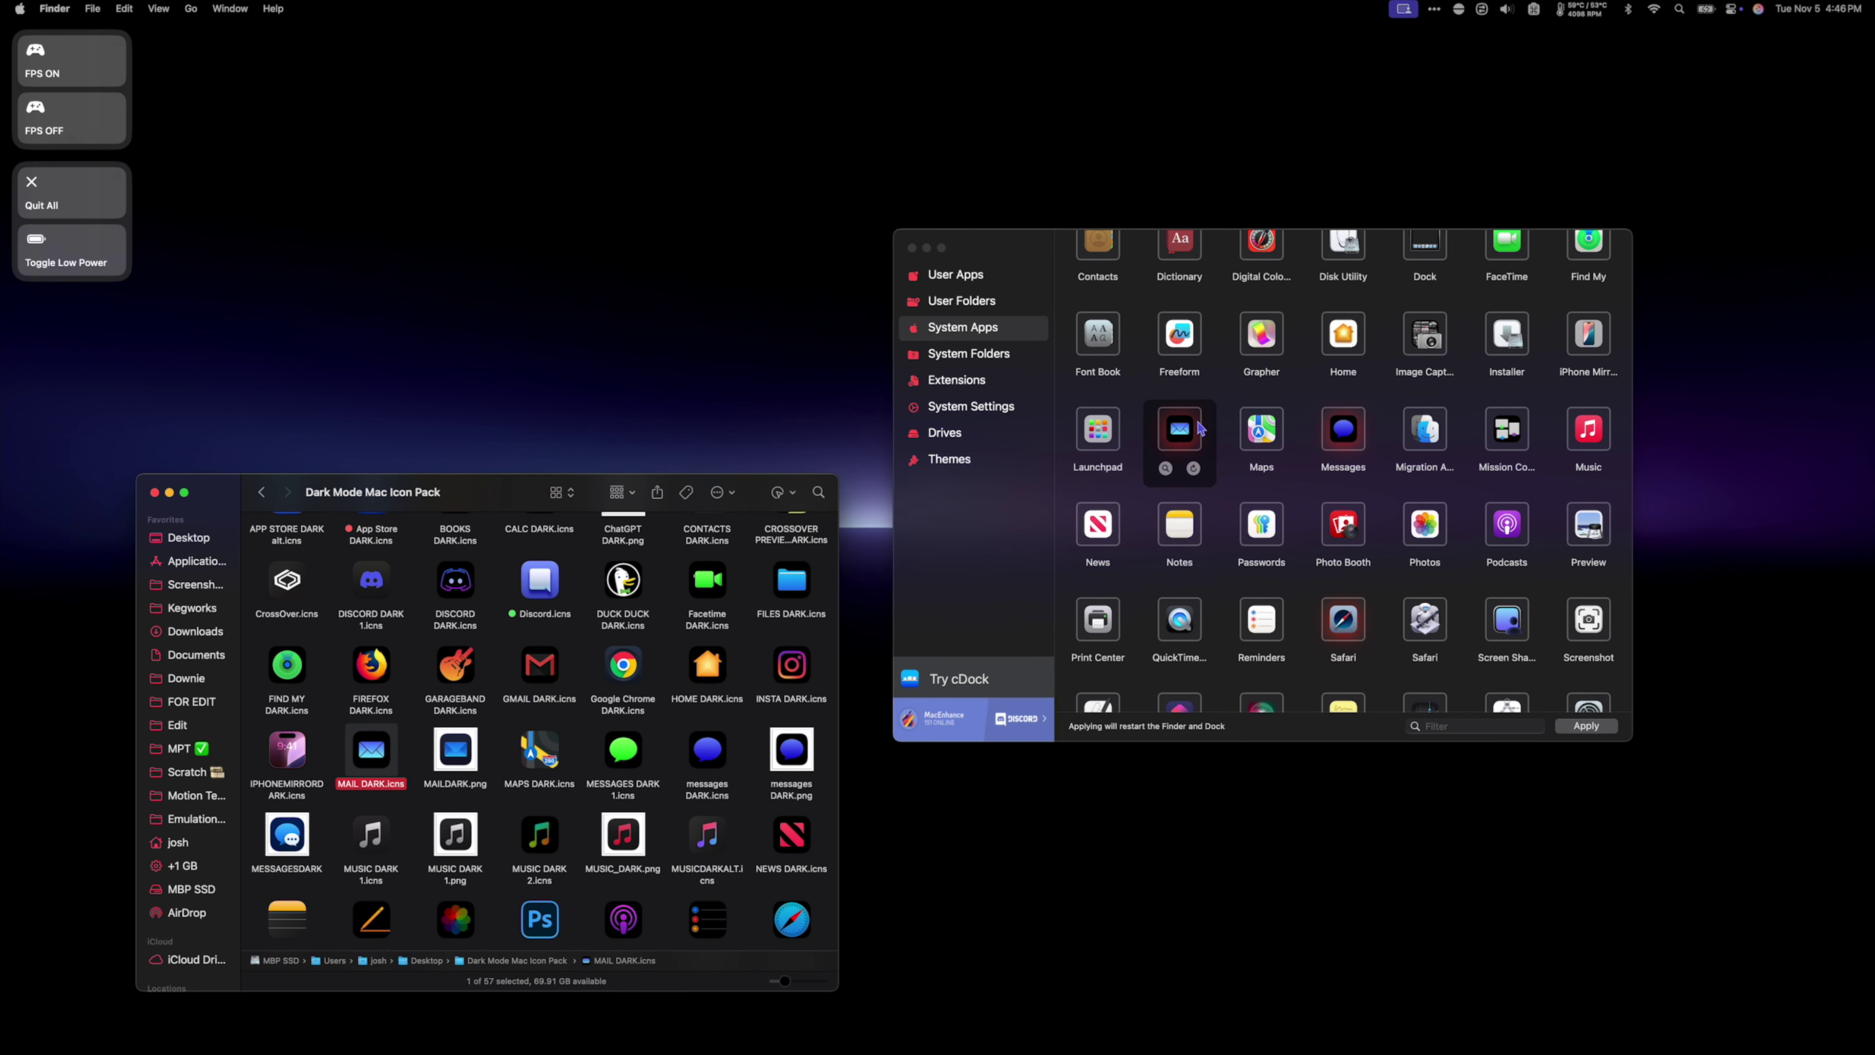
Assign MUSIC DARK 1 to Music and Notes.icns to Notes, then apply all new icons
mouse_move(665, 1047)
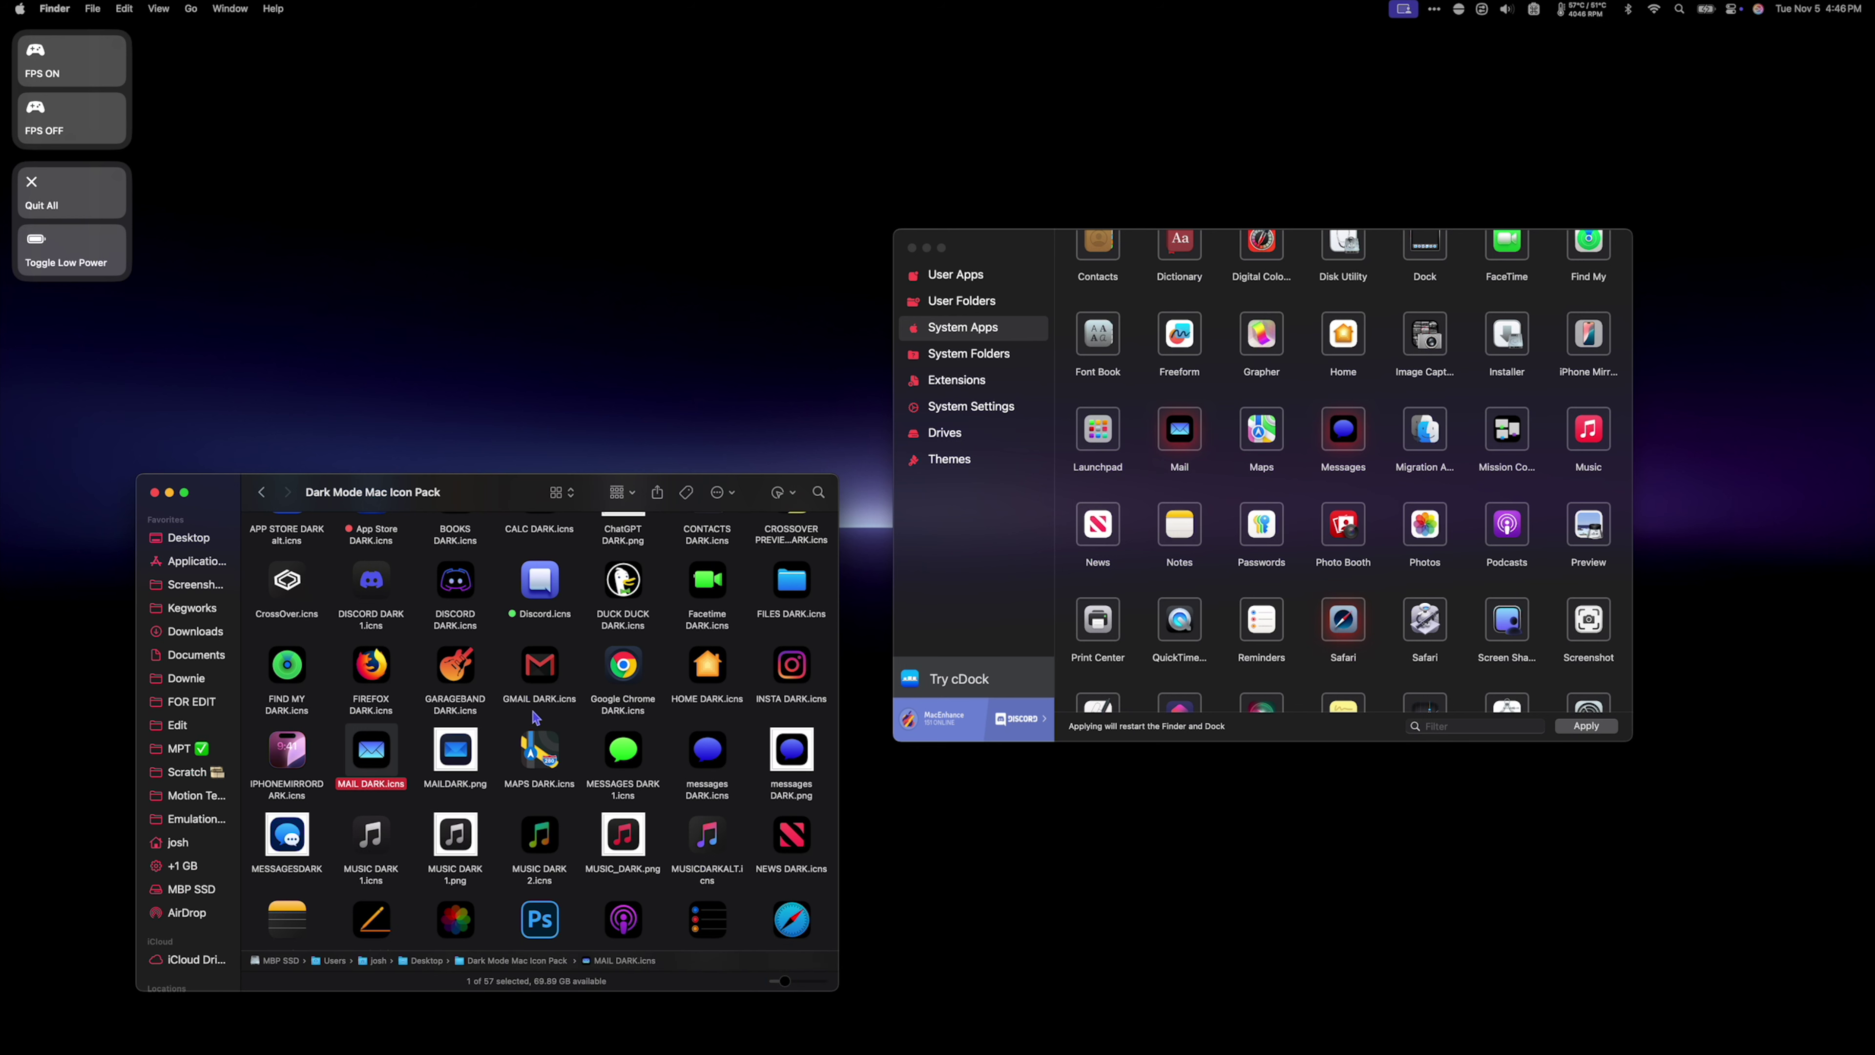
scroll(535, 716, down, 3)
drag(370, 698, 1588, 436)
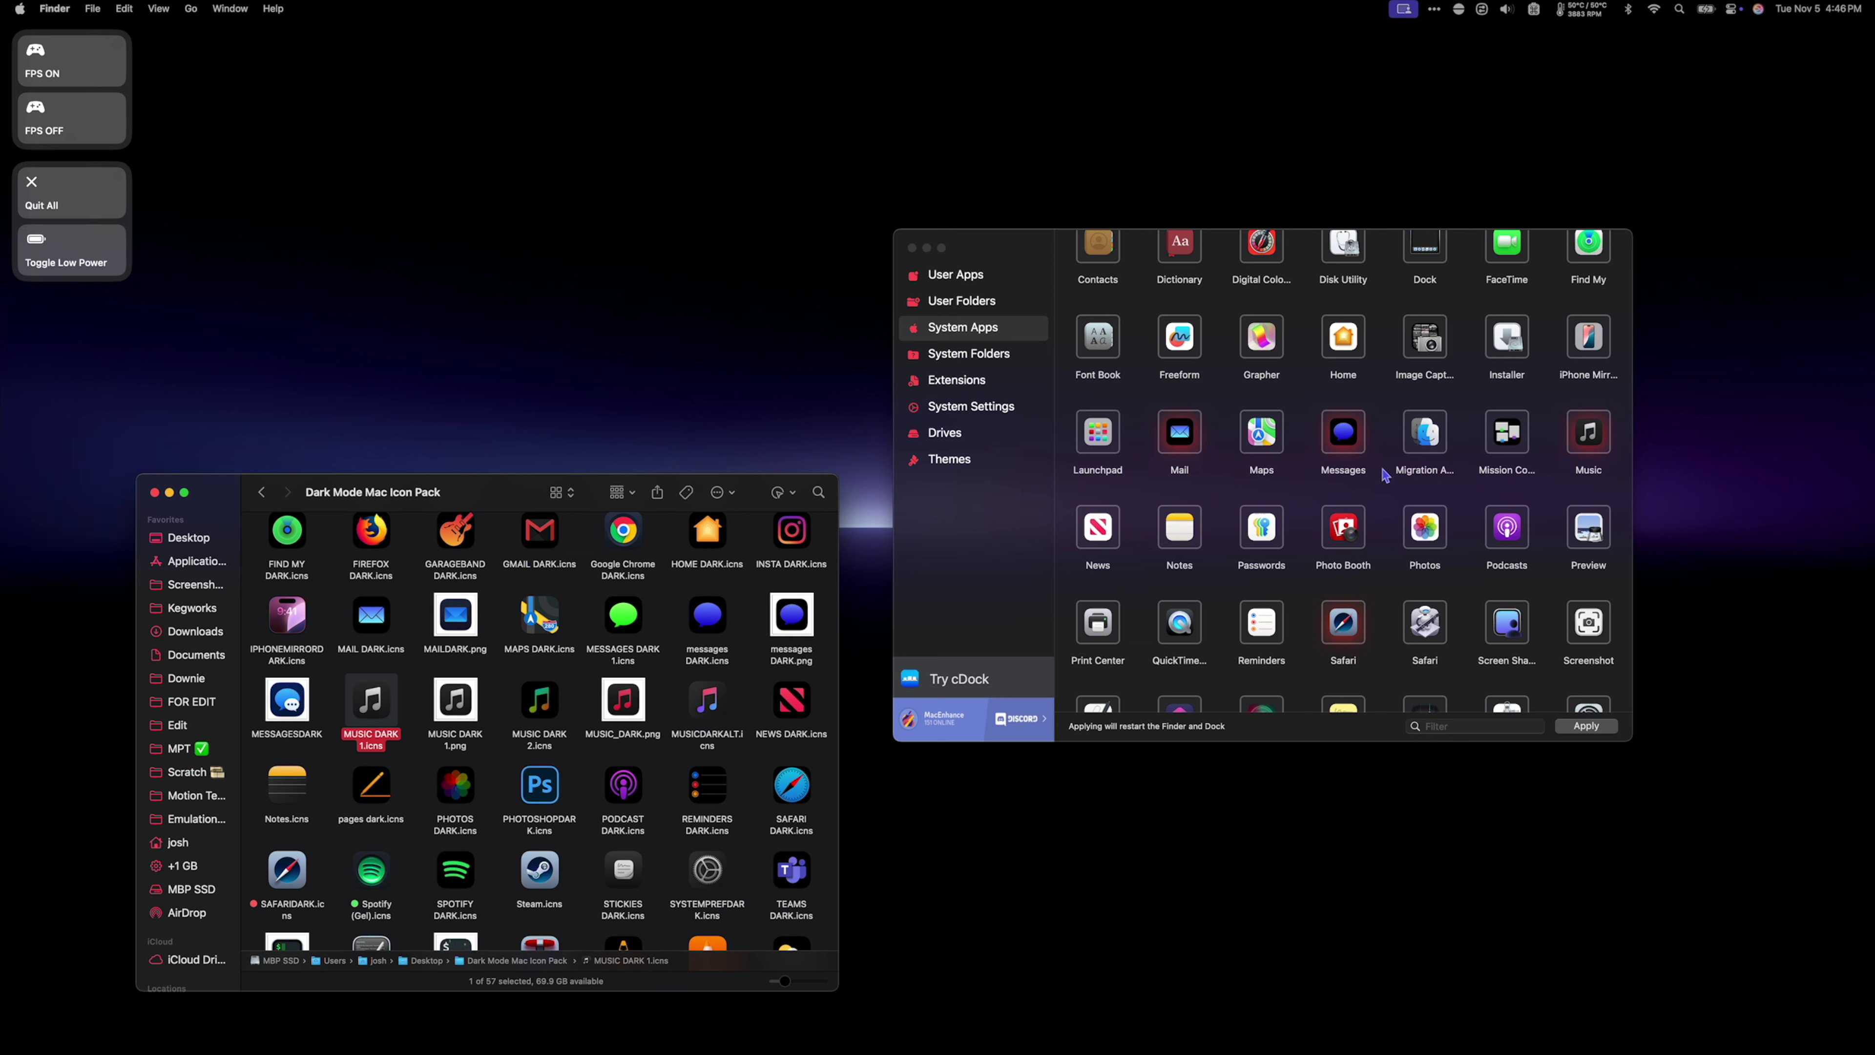
drag(288, 788, 1189, 544)
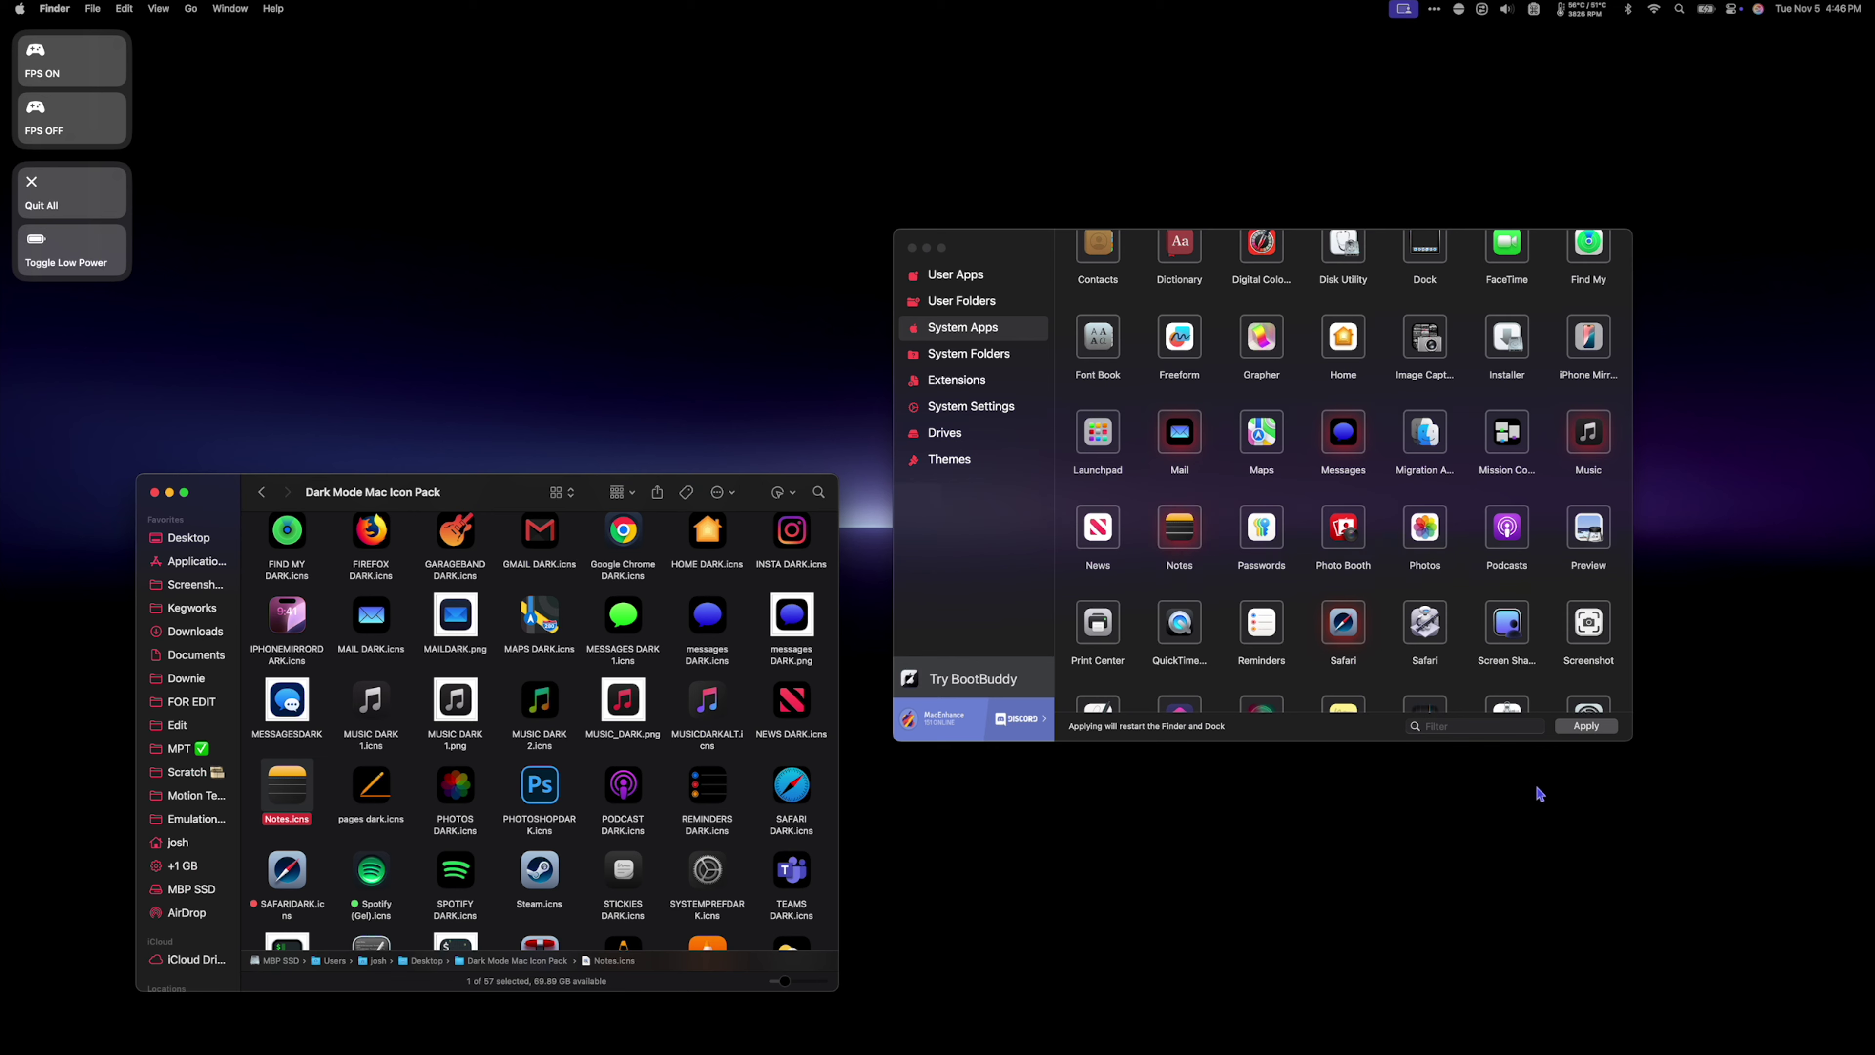
click(1571, 730)
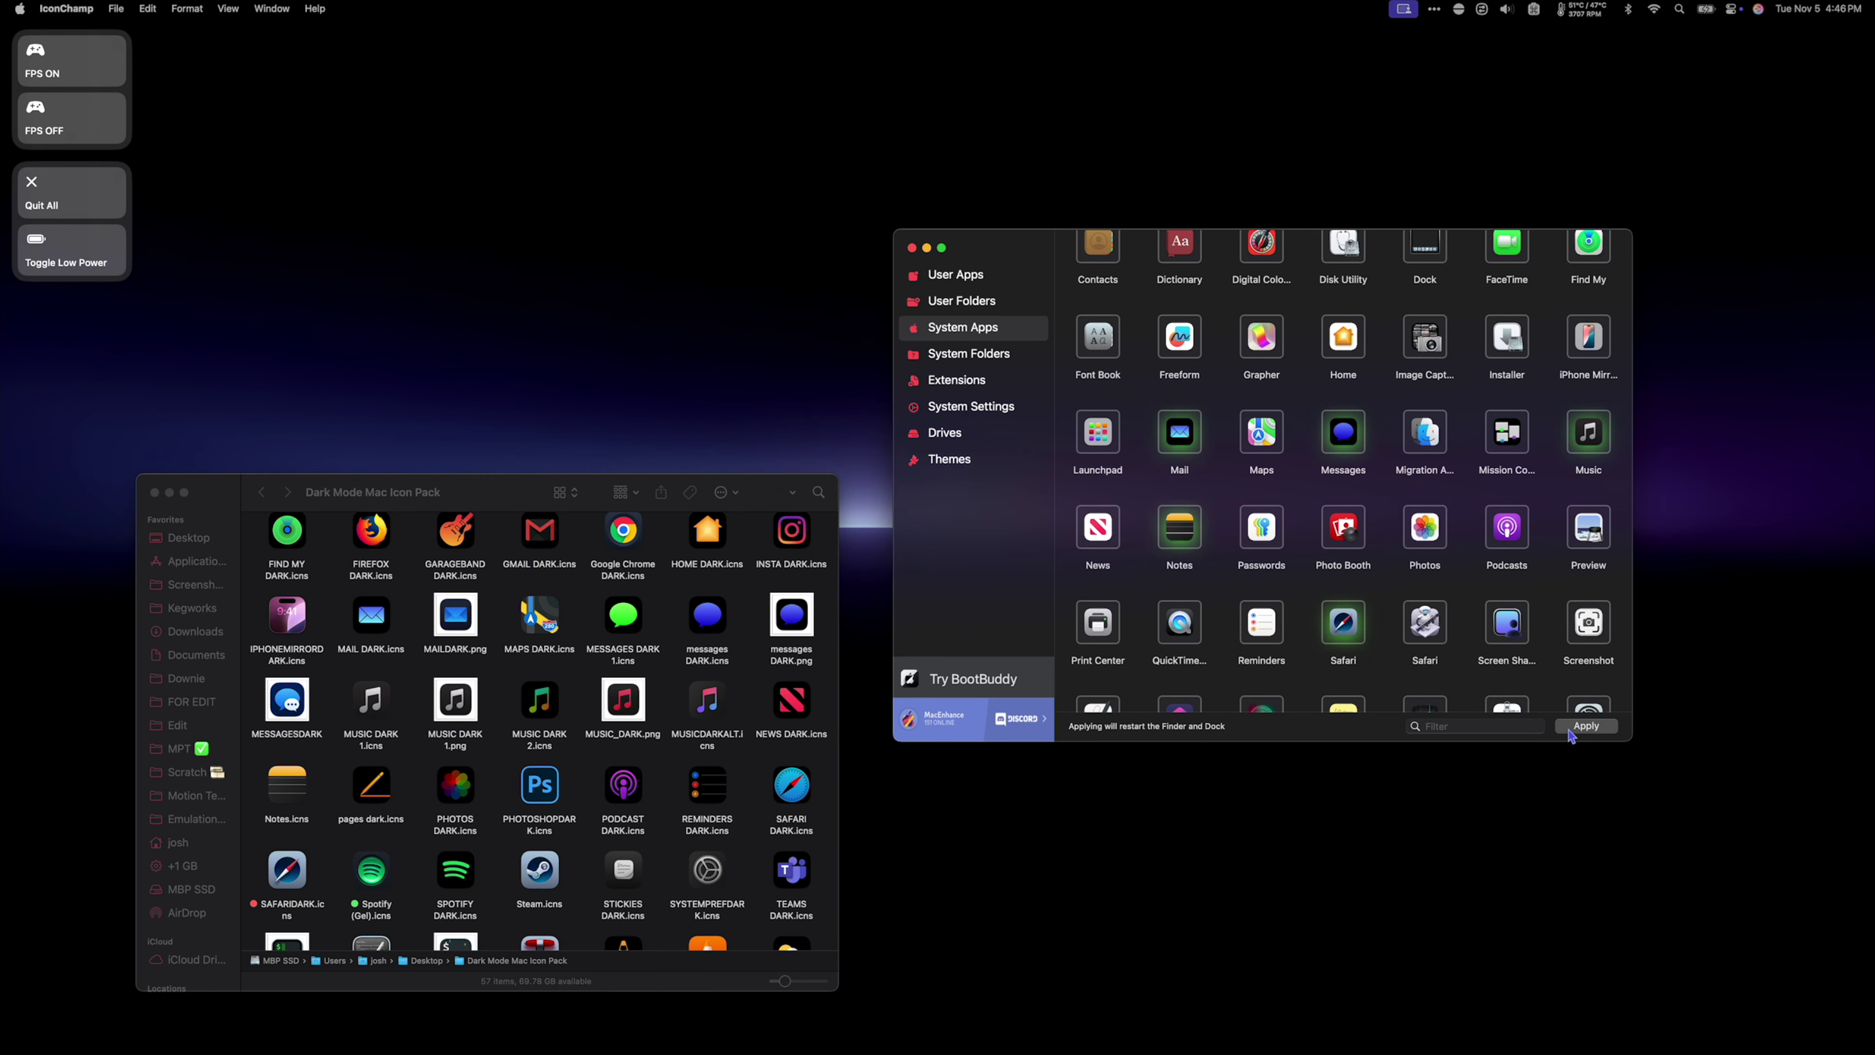
Close the IconChamp and icon pack windows and remove Safari from the Dock
click(913, 249)
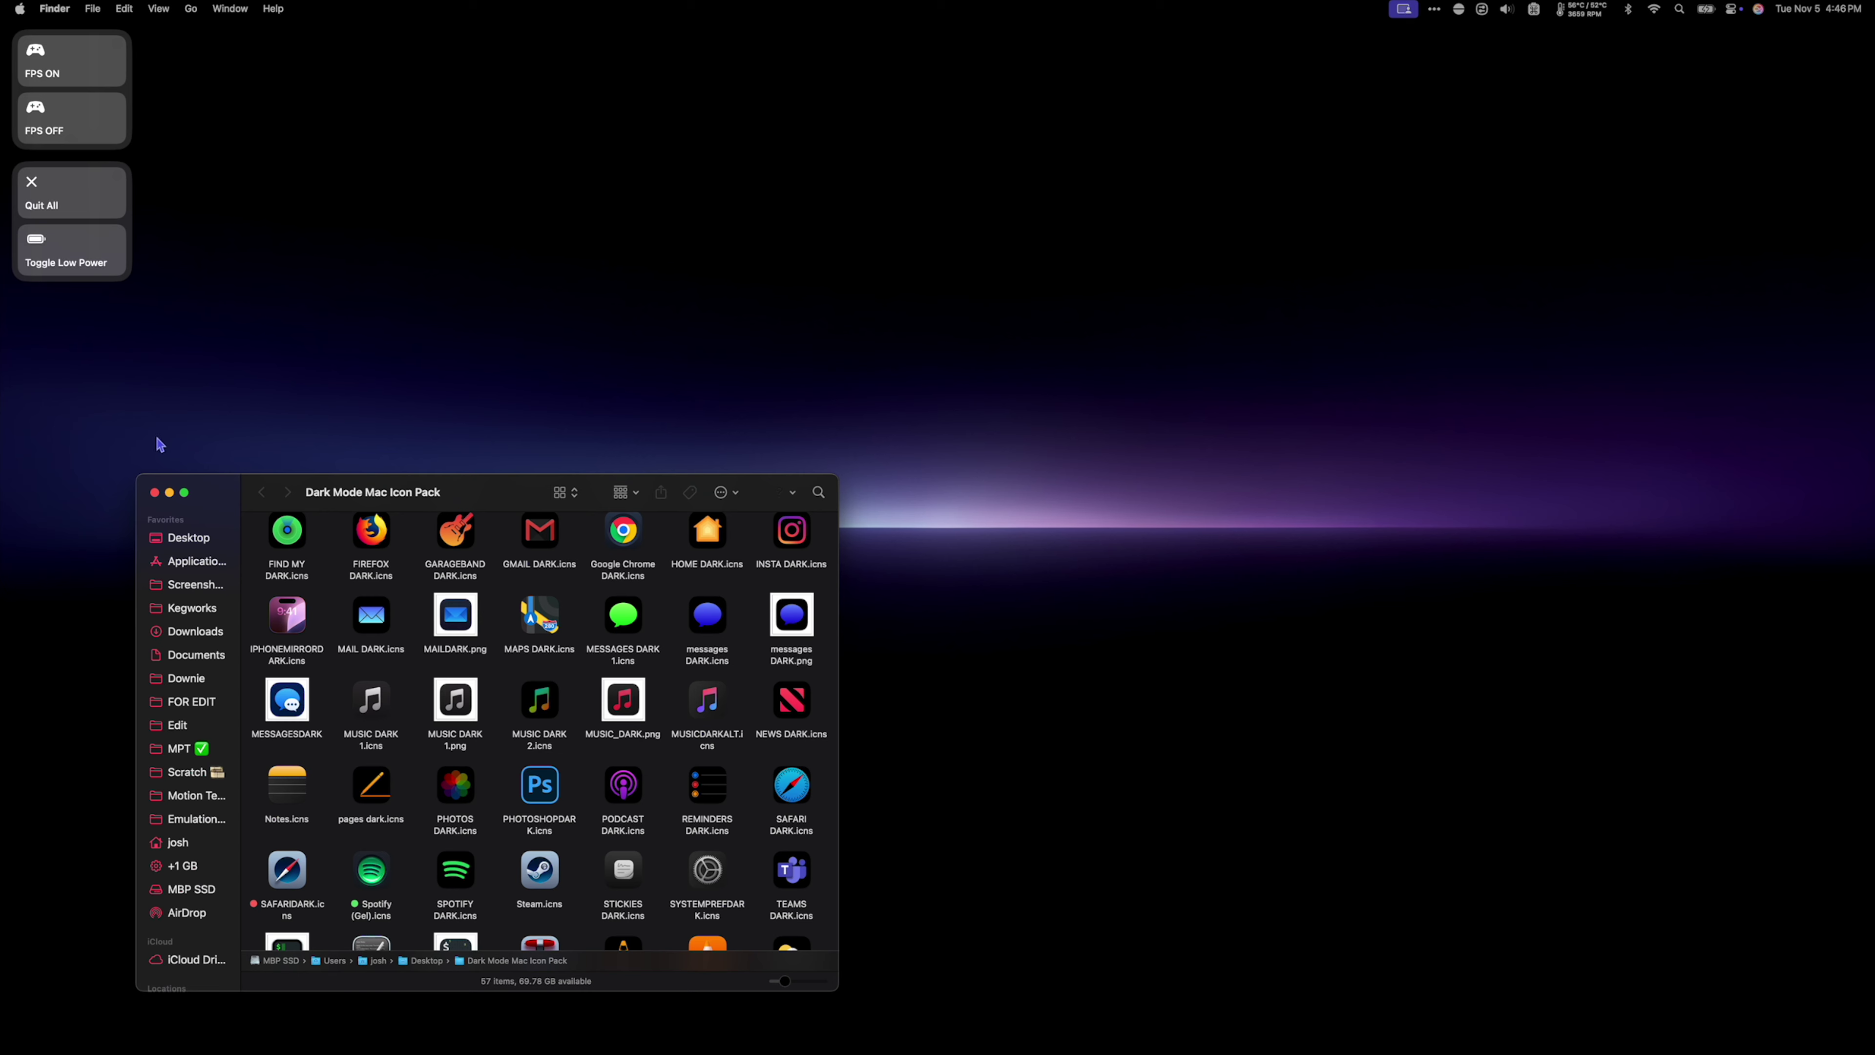
click(157, 494)
mouse_move(702, 1049)
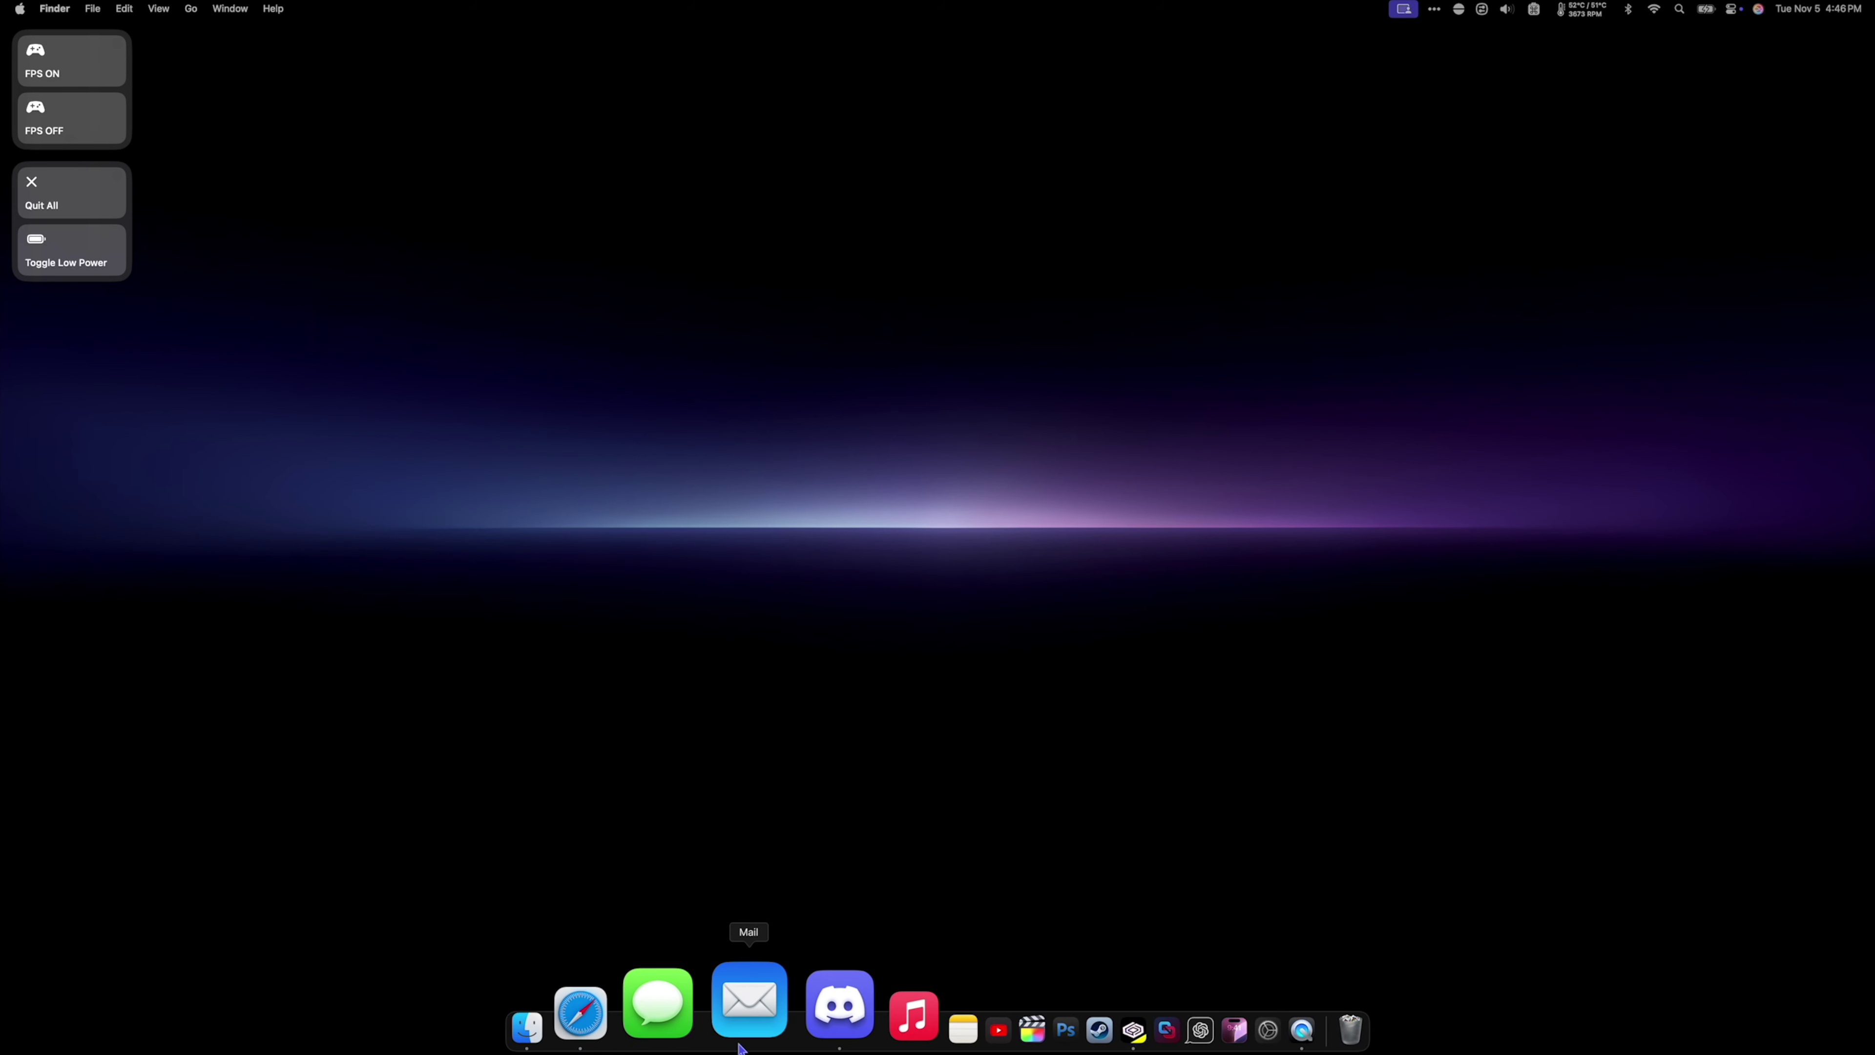
drag(683, 1001, 594, 624)
mouse_move(664, 1045)
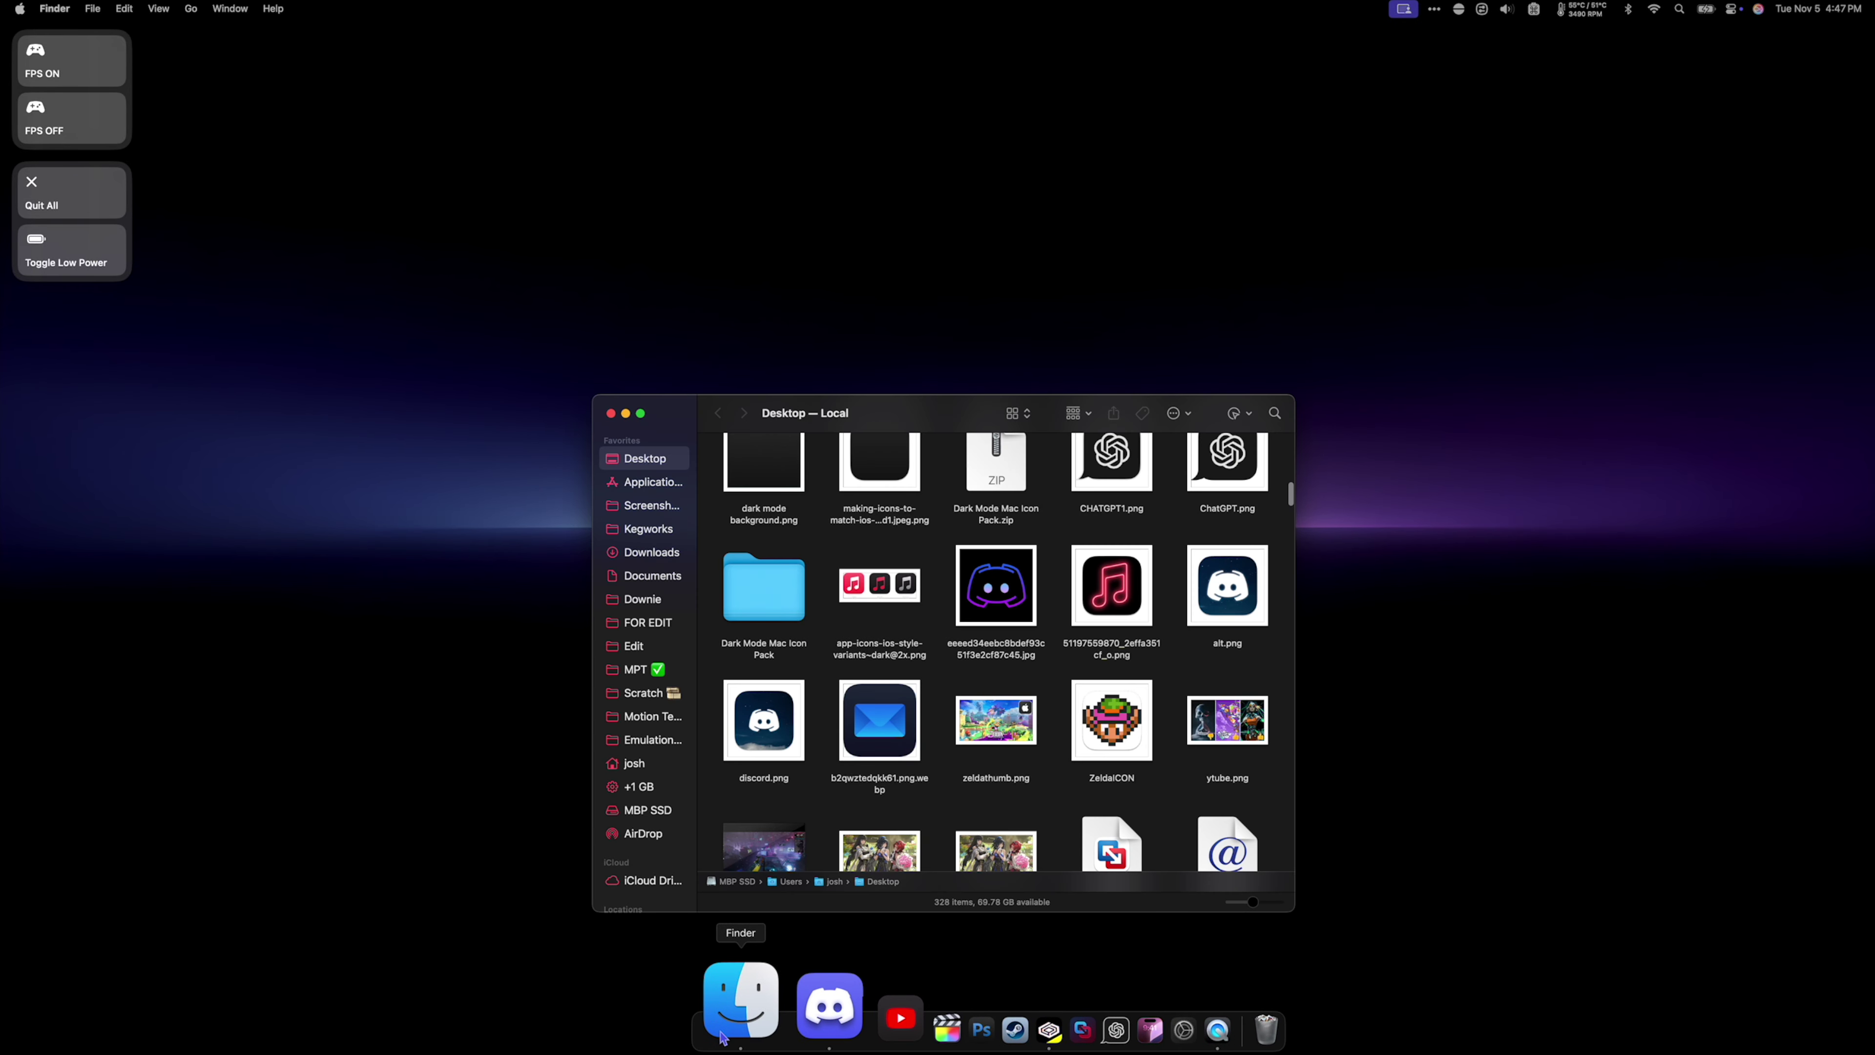
Drag Safari and Messages from Applications back into the Dock
click(644, 487)
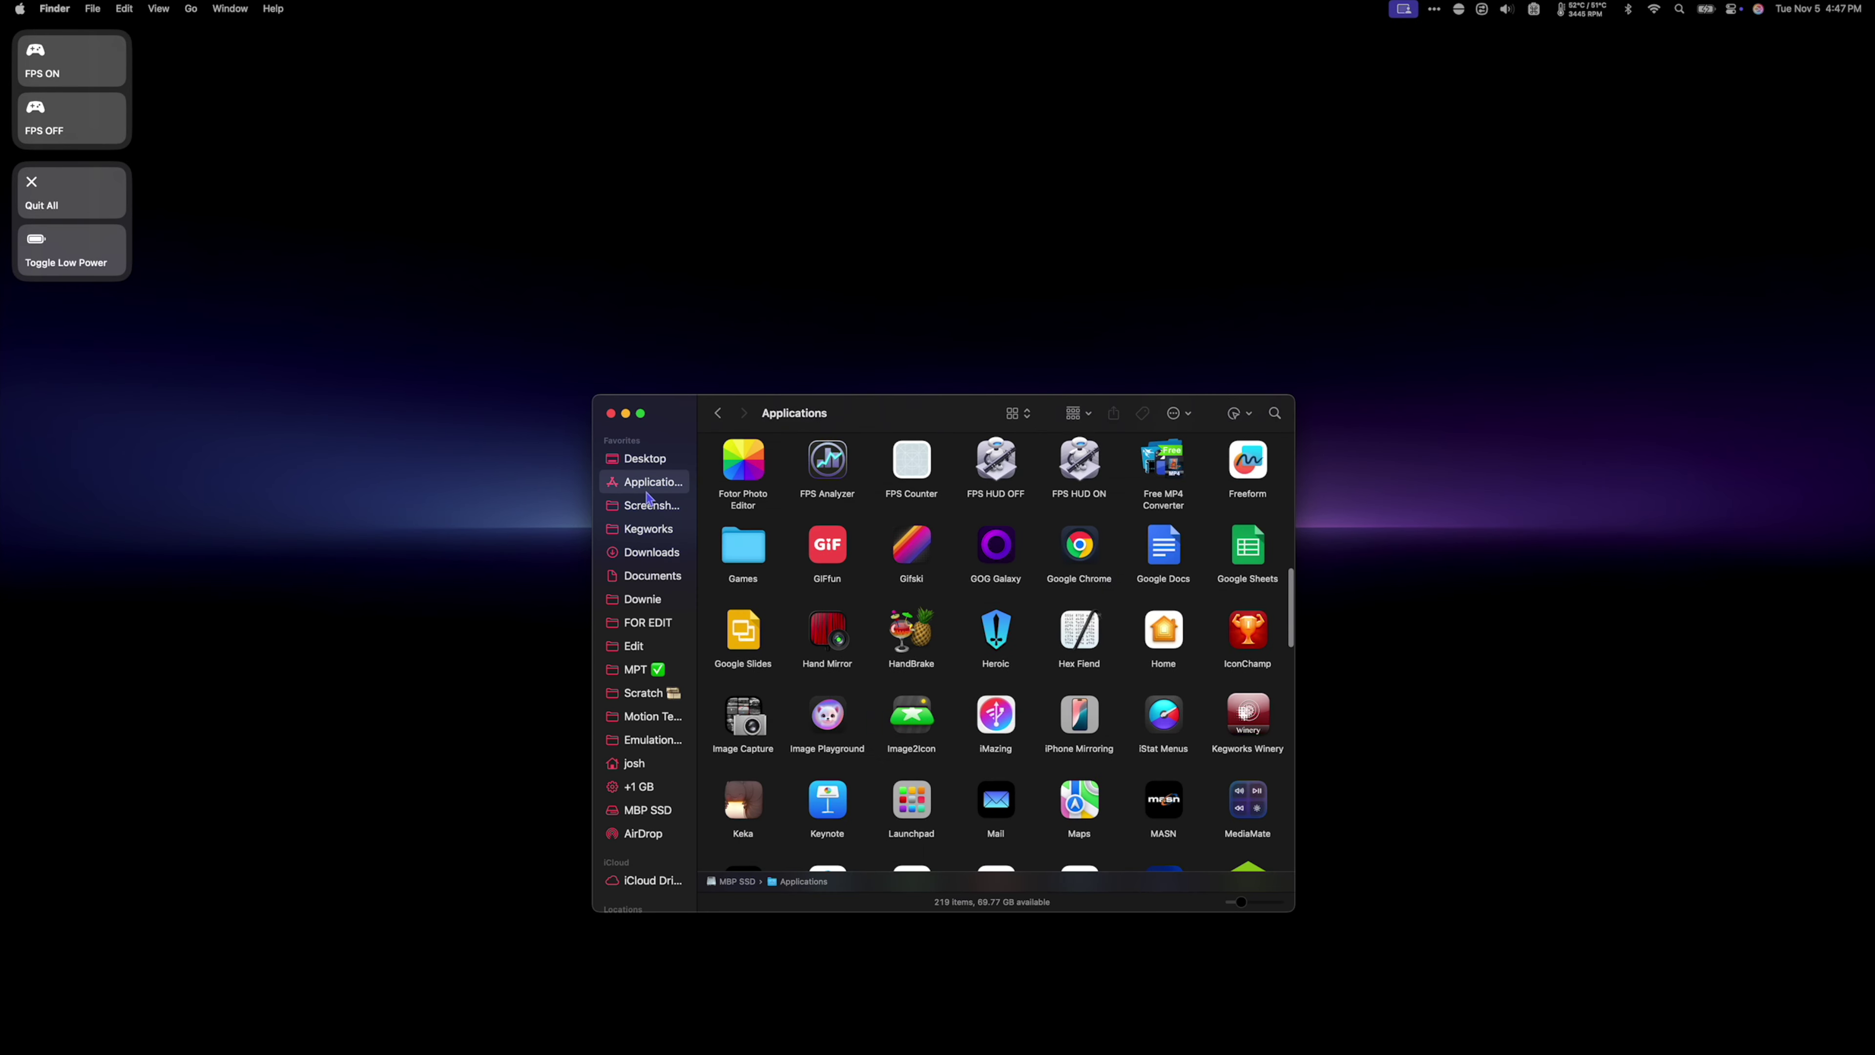
scroll(921, 761, down, 10)
drag(996, 766, 749, 1037)
drag(749, 1036, 749, 1034)
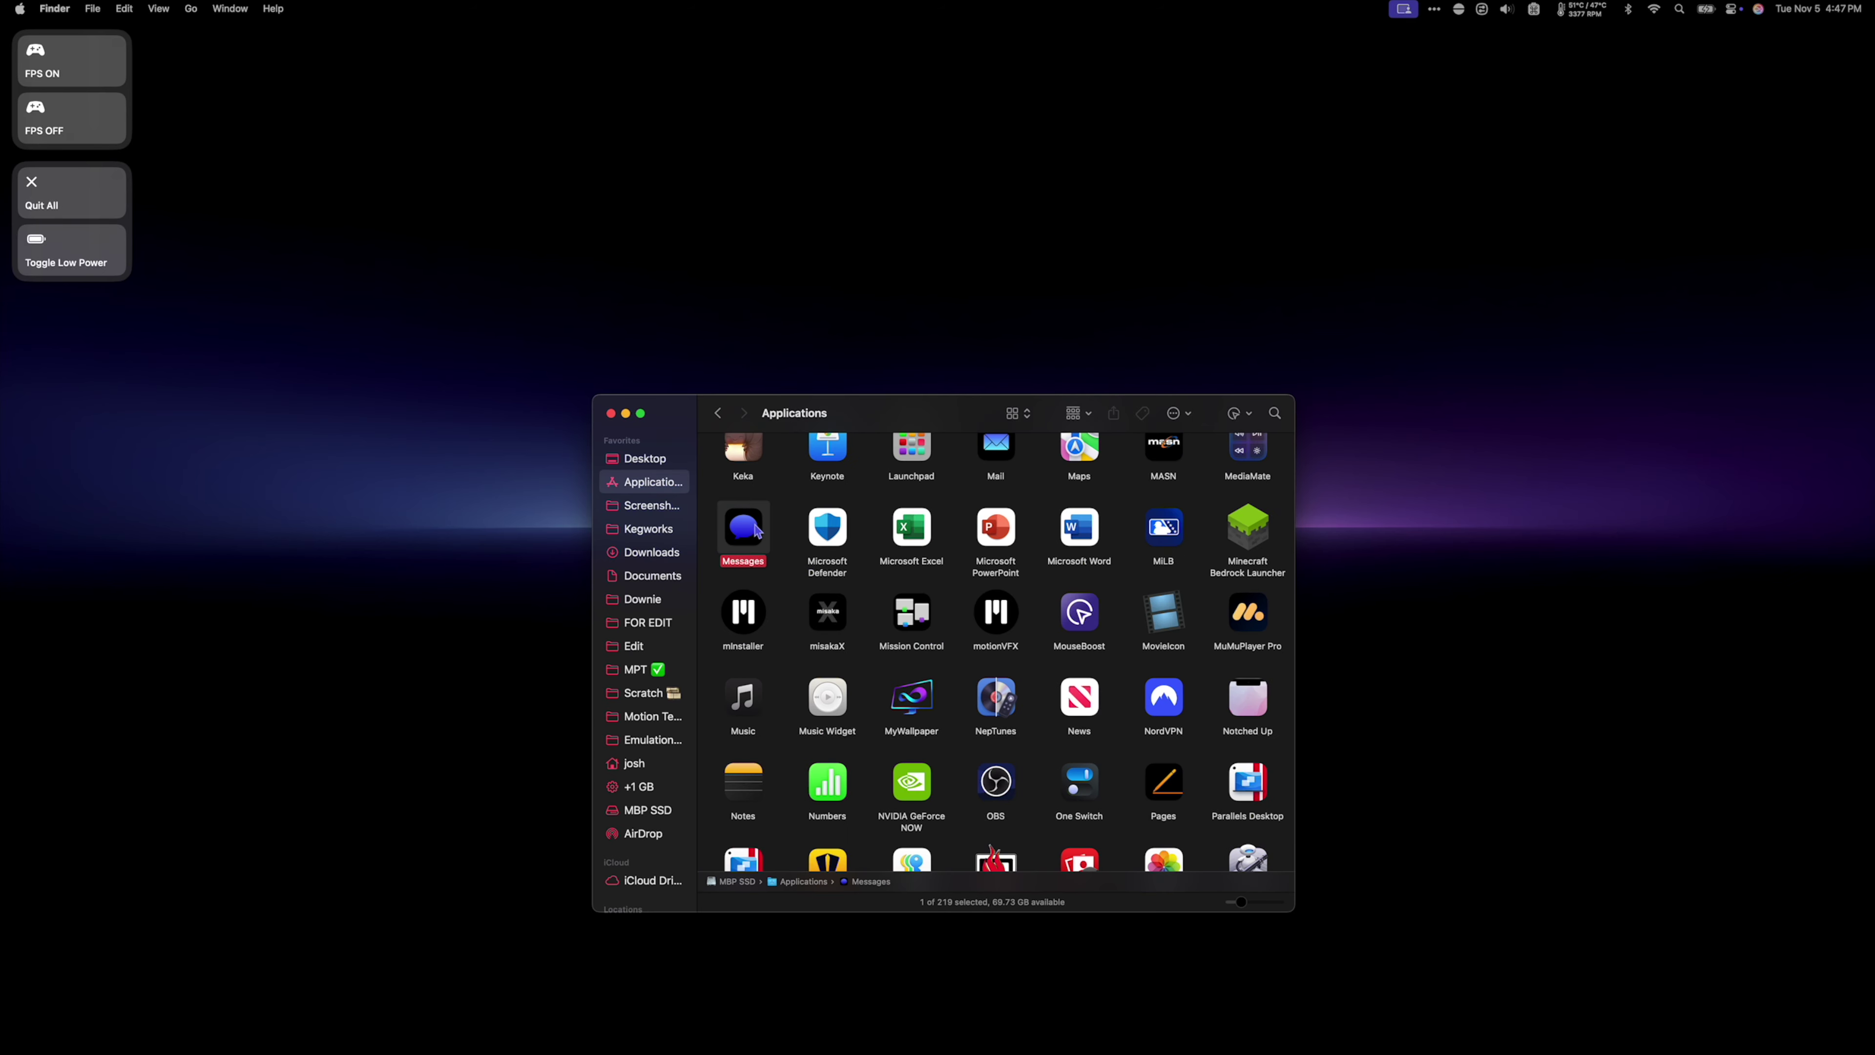
drag(743, 813, 767, 1027)
Drag Mail, Music and Notes from Applications back into the Dock
drag(996, 731, 776, 1040)
scroll(870, 715, down, 5)
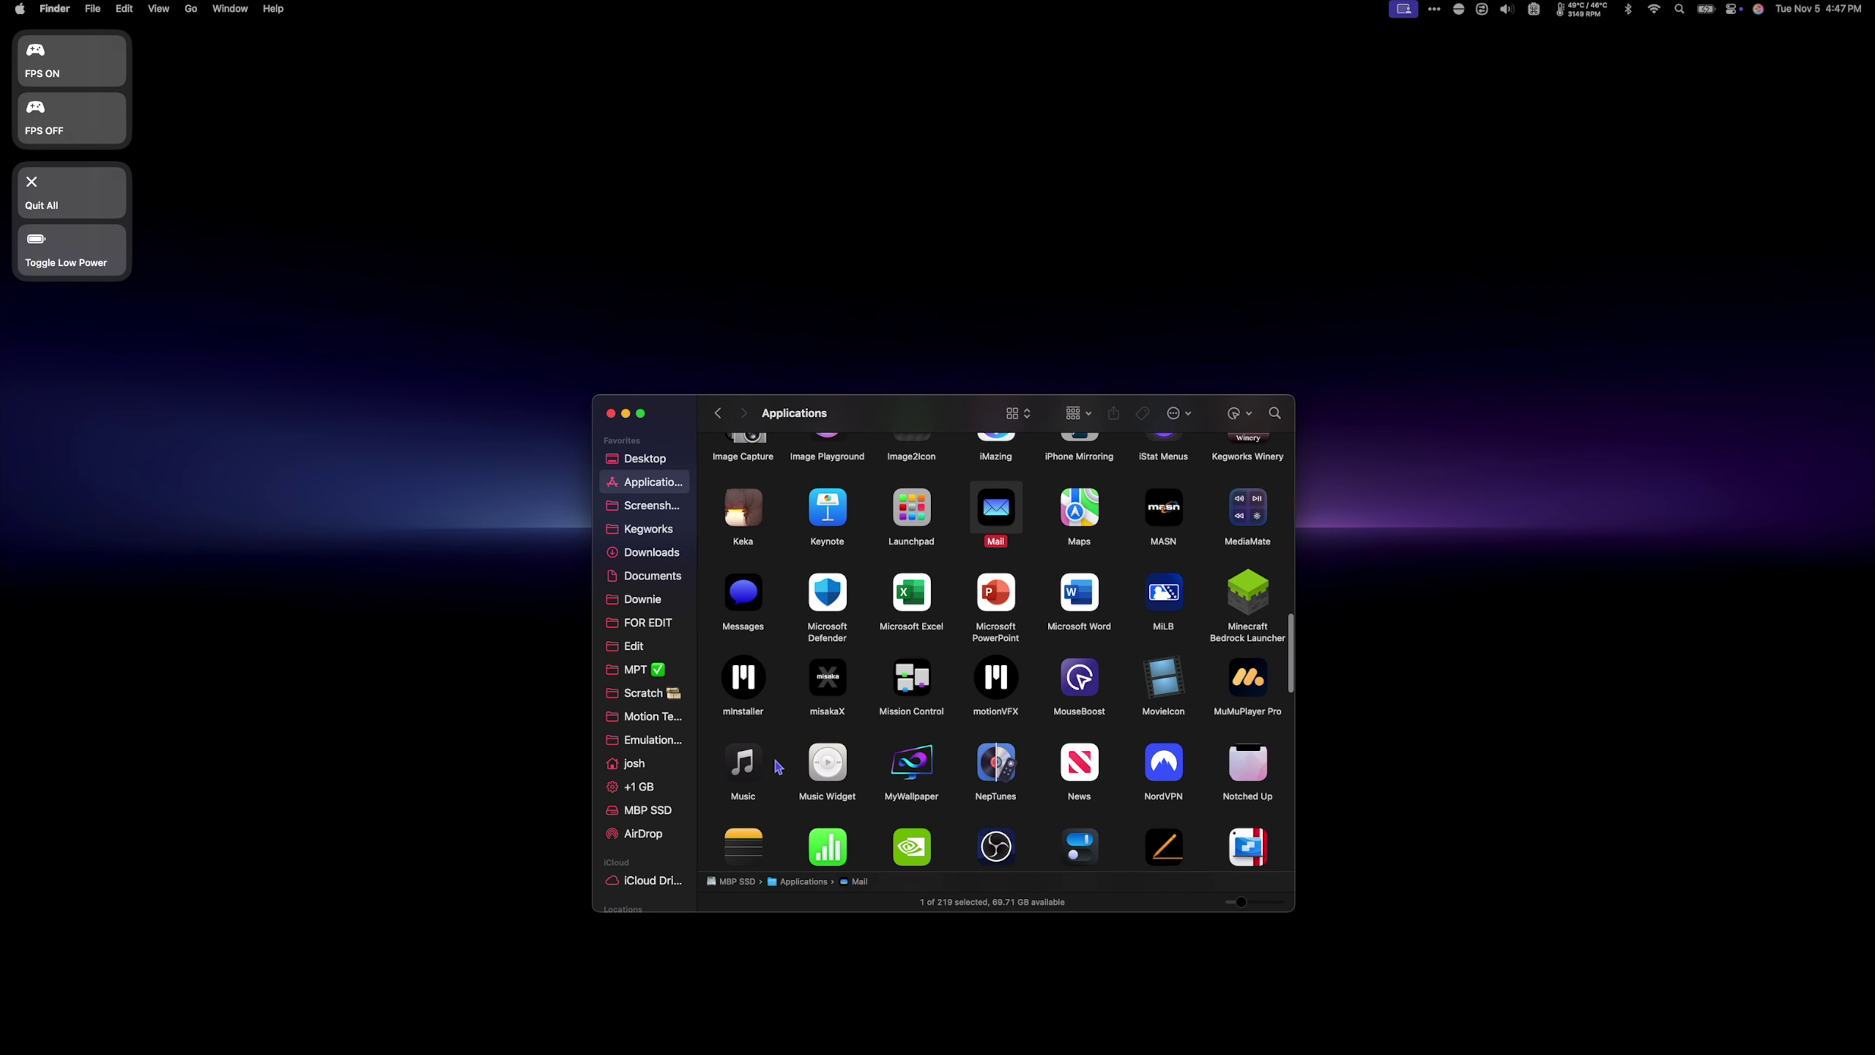
drag(761, 772, 841, 1031)
scroll(796, 778, down, 2)
scroll(796, 778, down, 2)
drag(743, 742, 824, 1038)
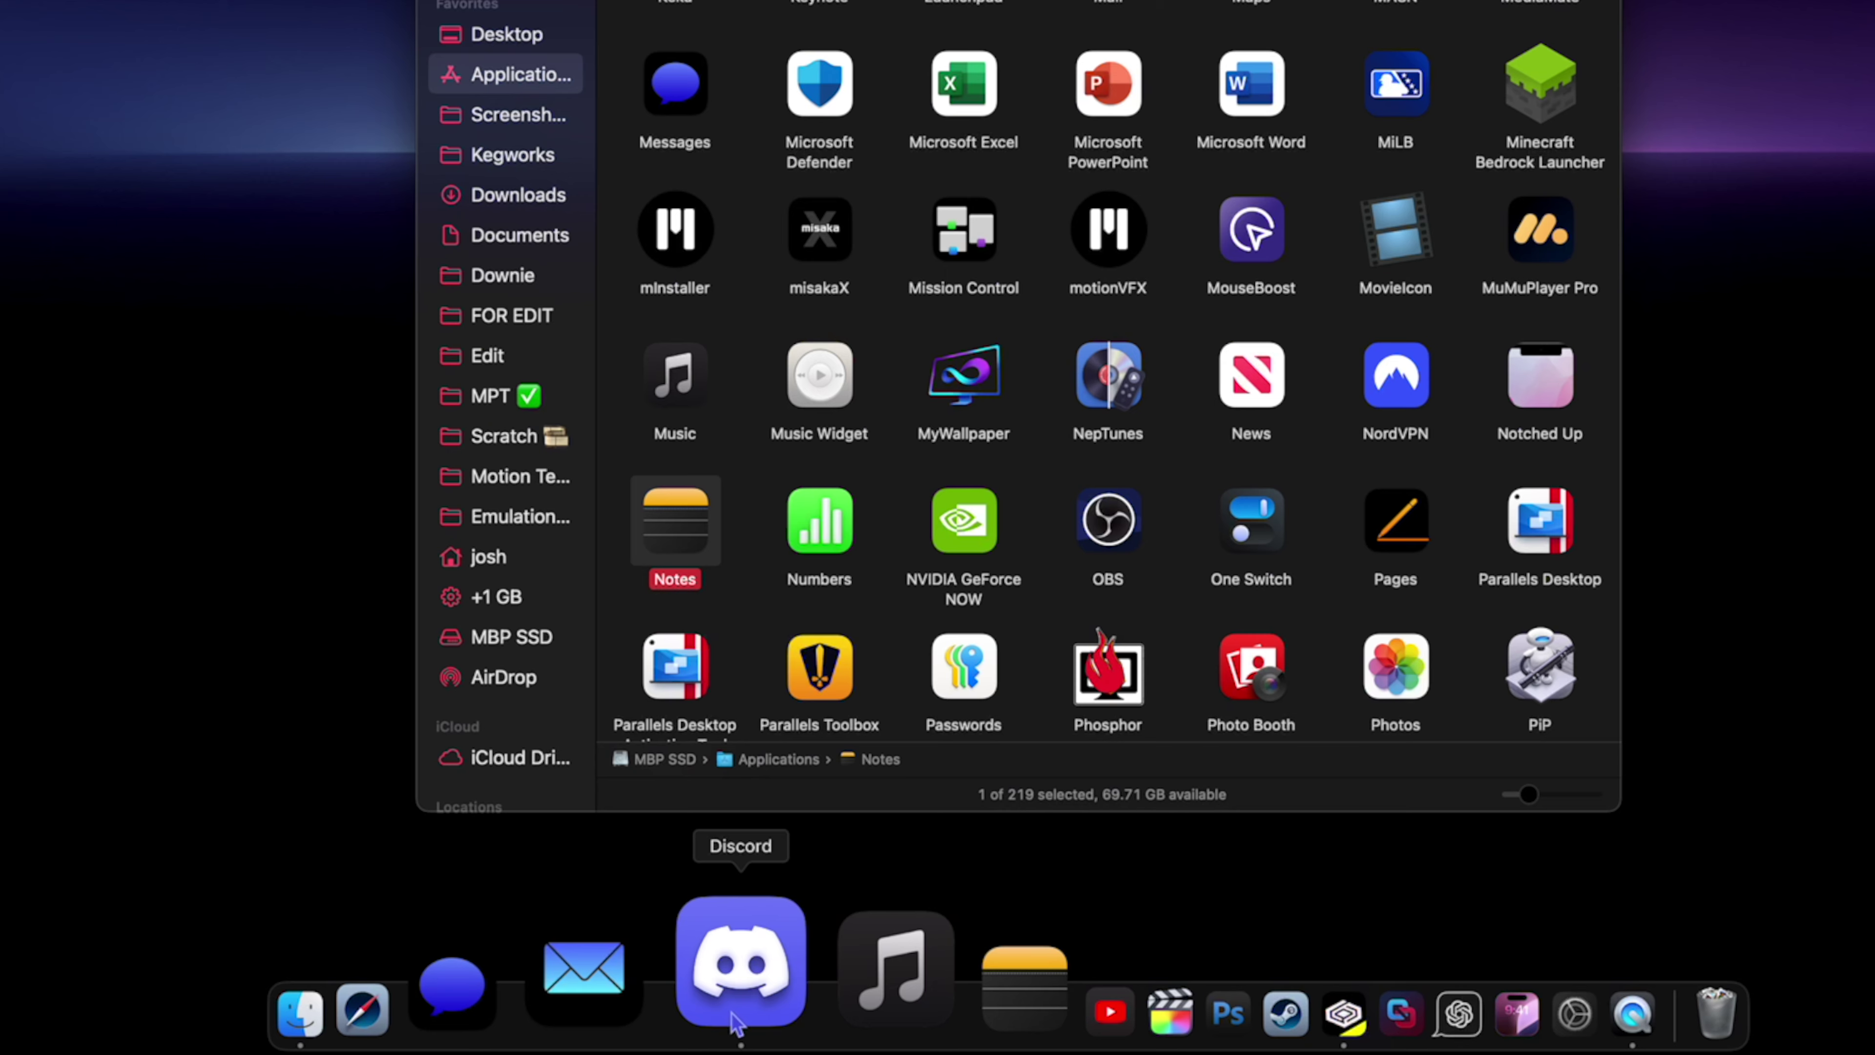
Assign DISCORD DARK 1.icns from the Dark Mode Mac Icon Pack to Discord and apply it
text(disc)
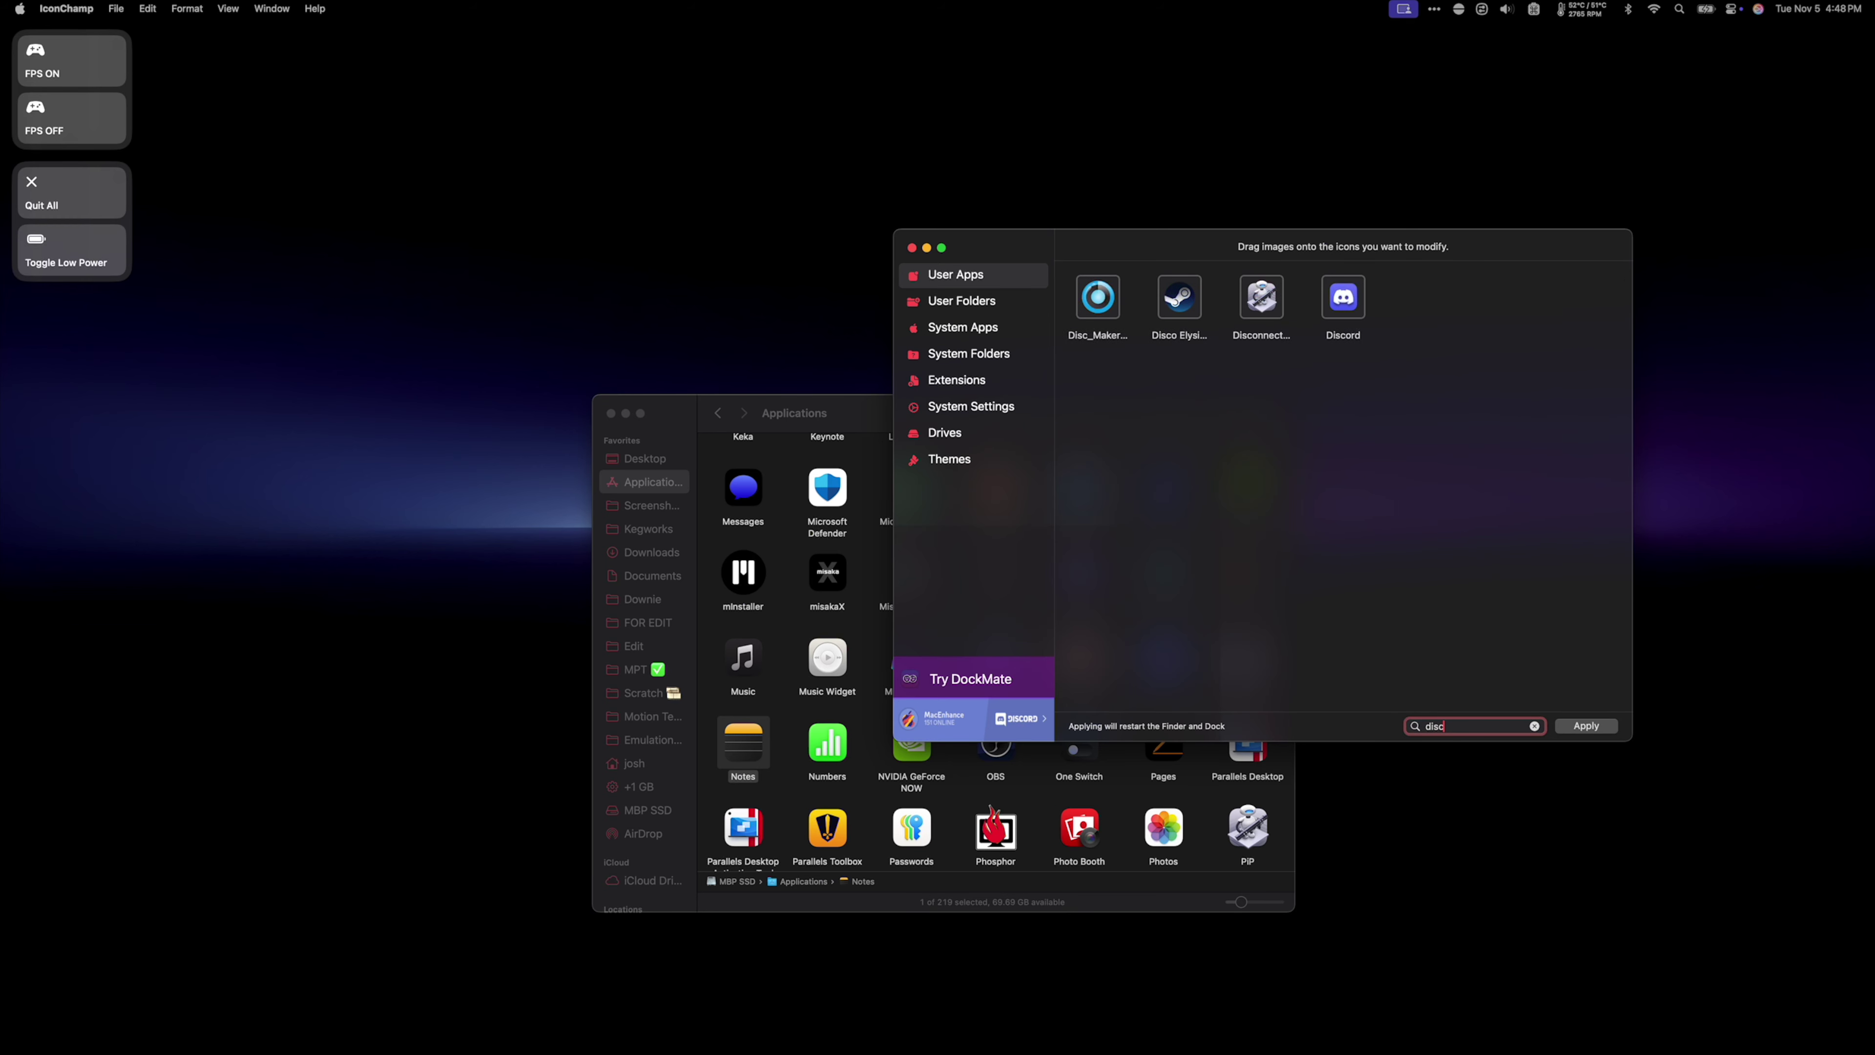
click(825, 599)
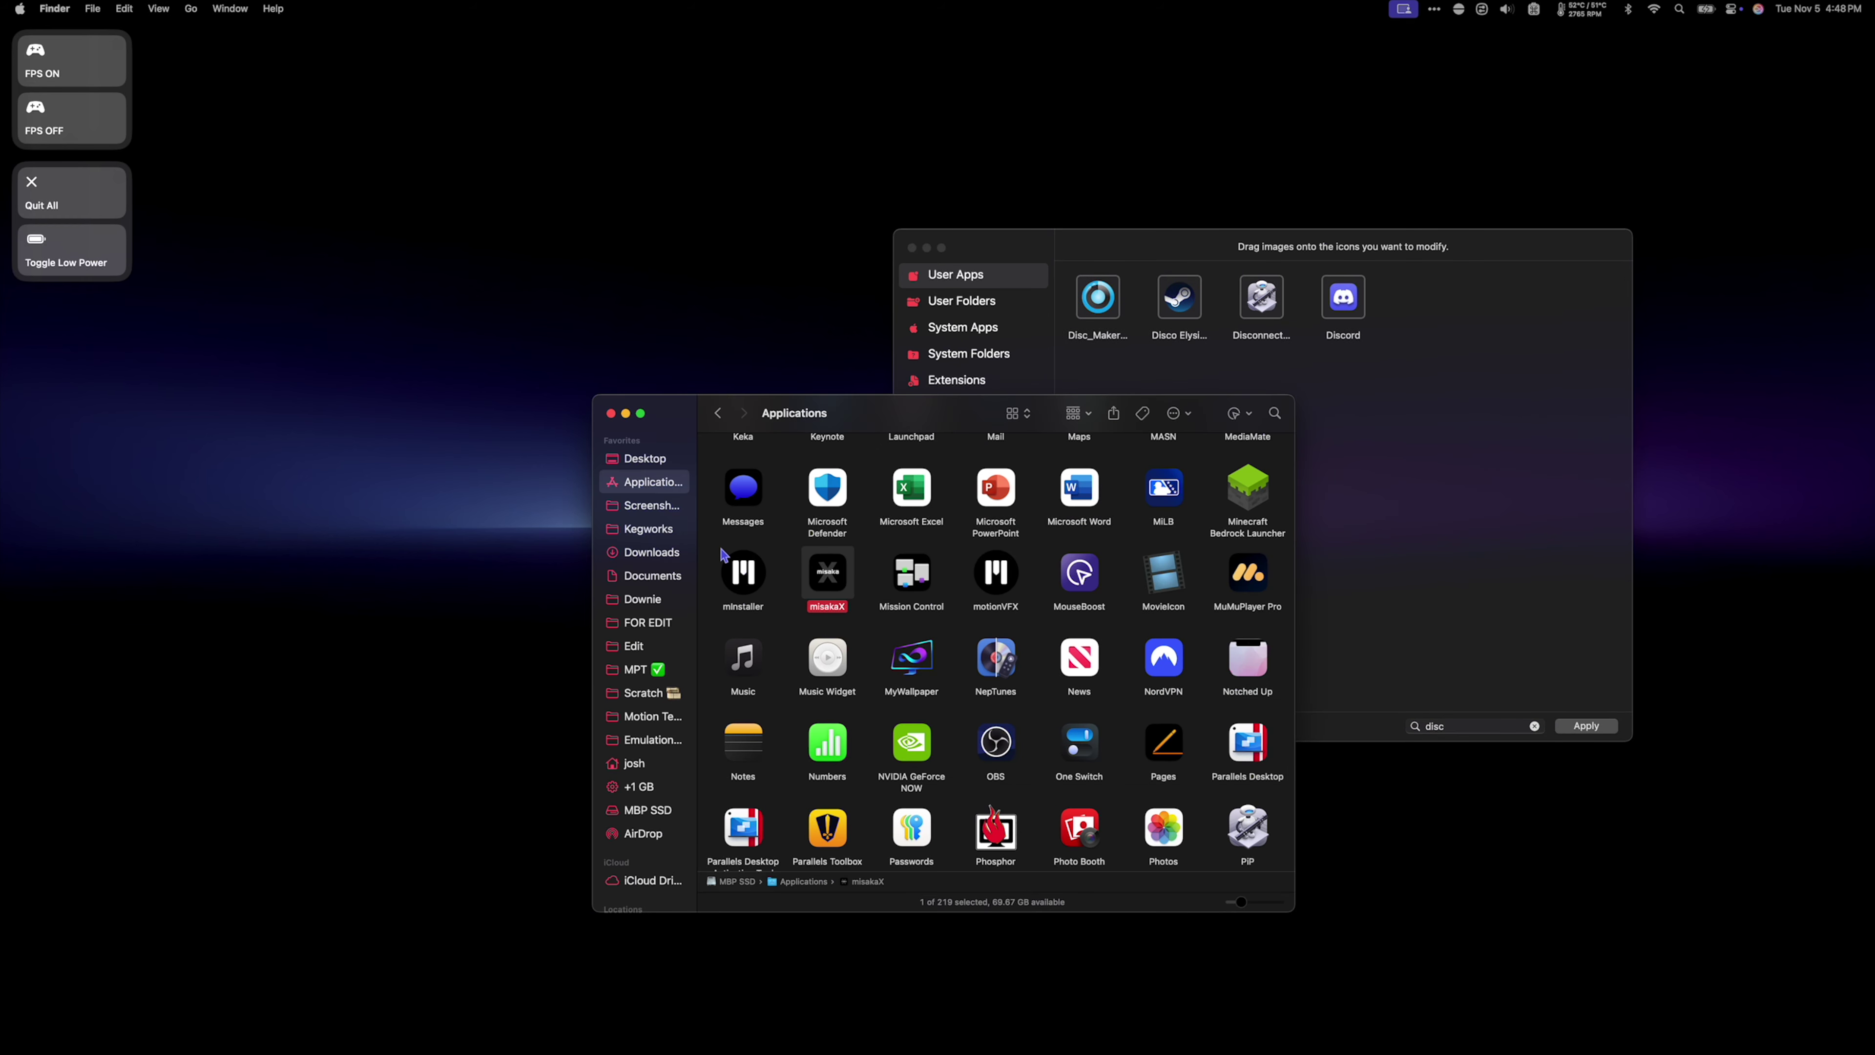
click(660, 461)
double_click(741, 594)
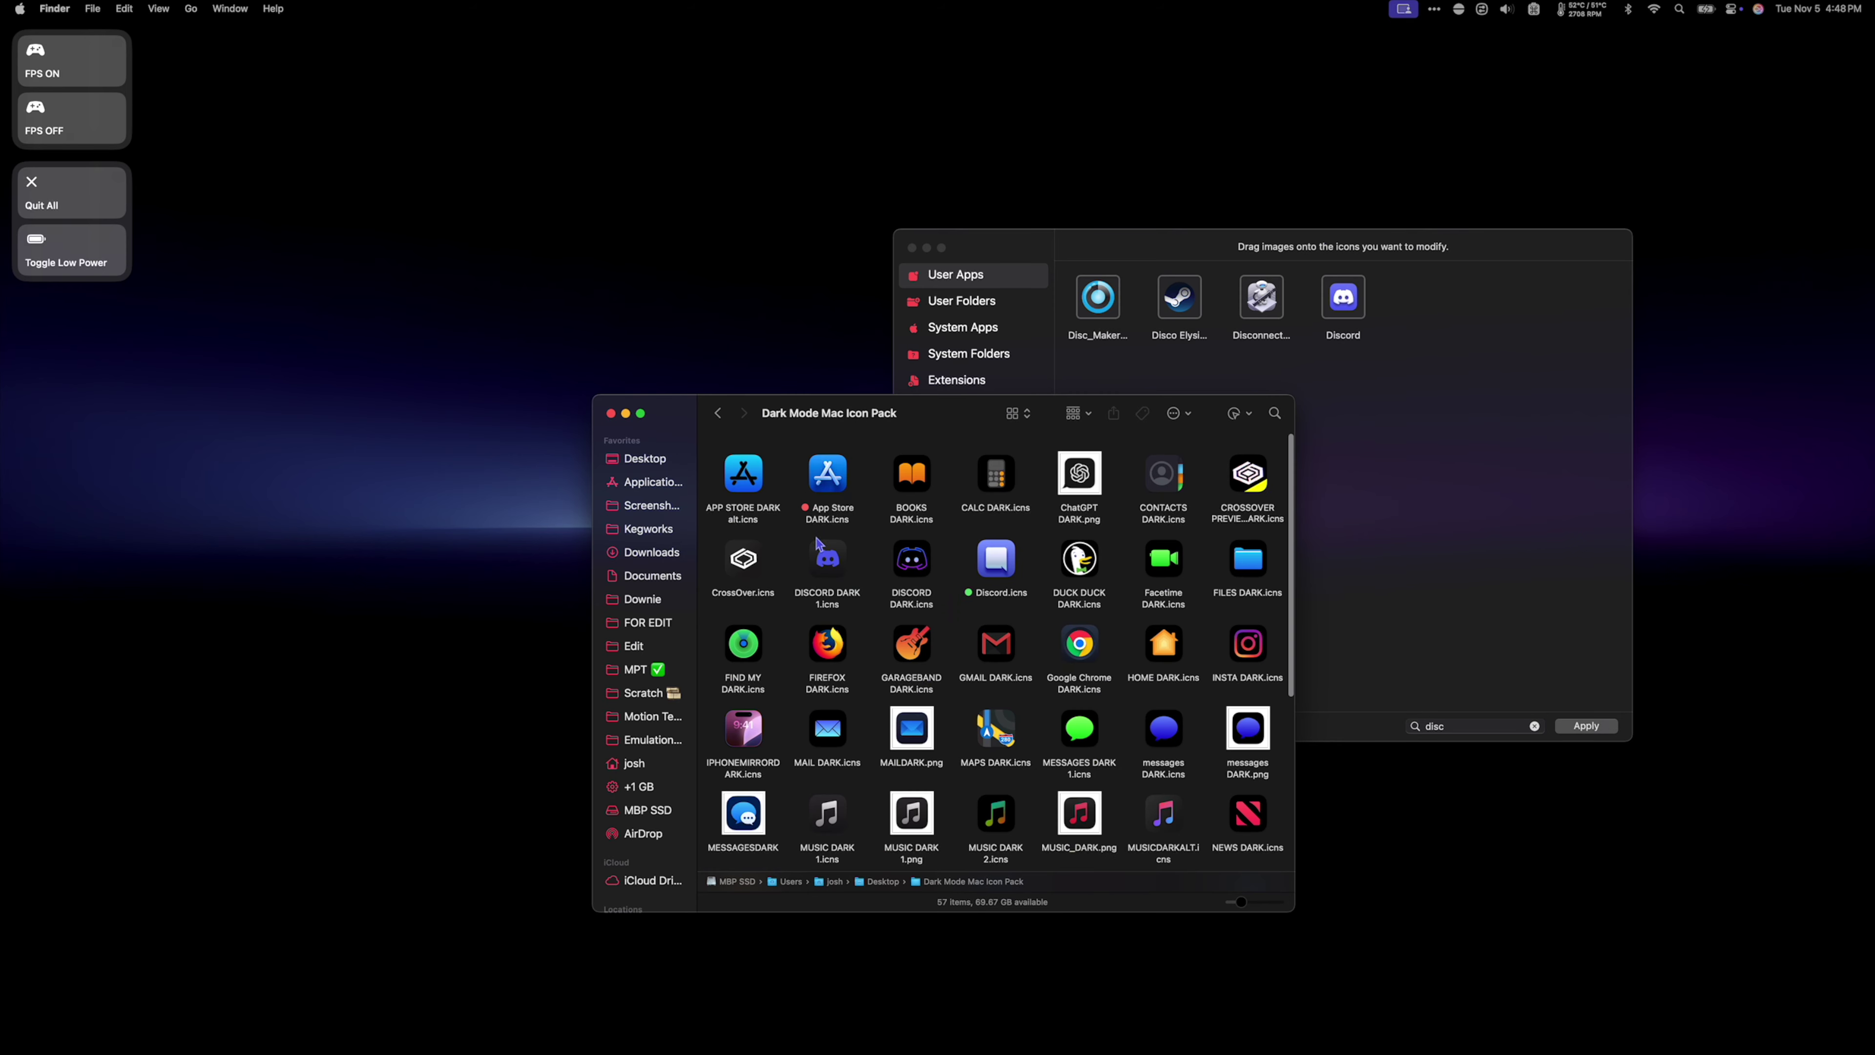
drag(822, 562, 1343, 297)
click(1578, 729)
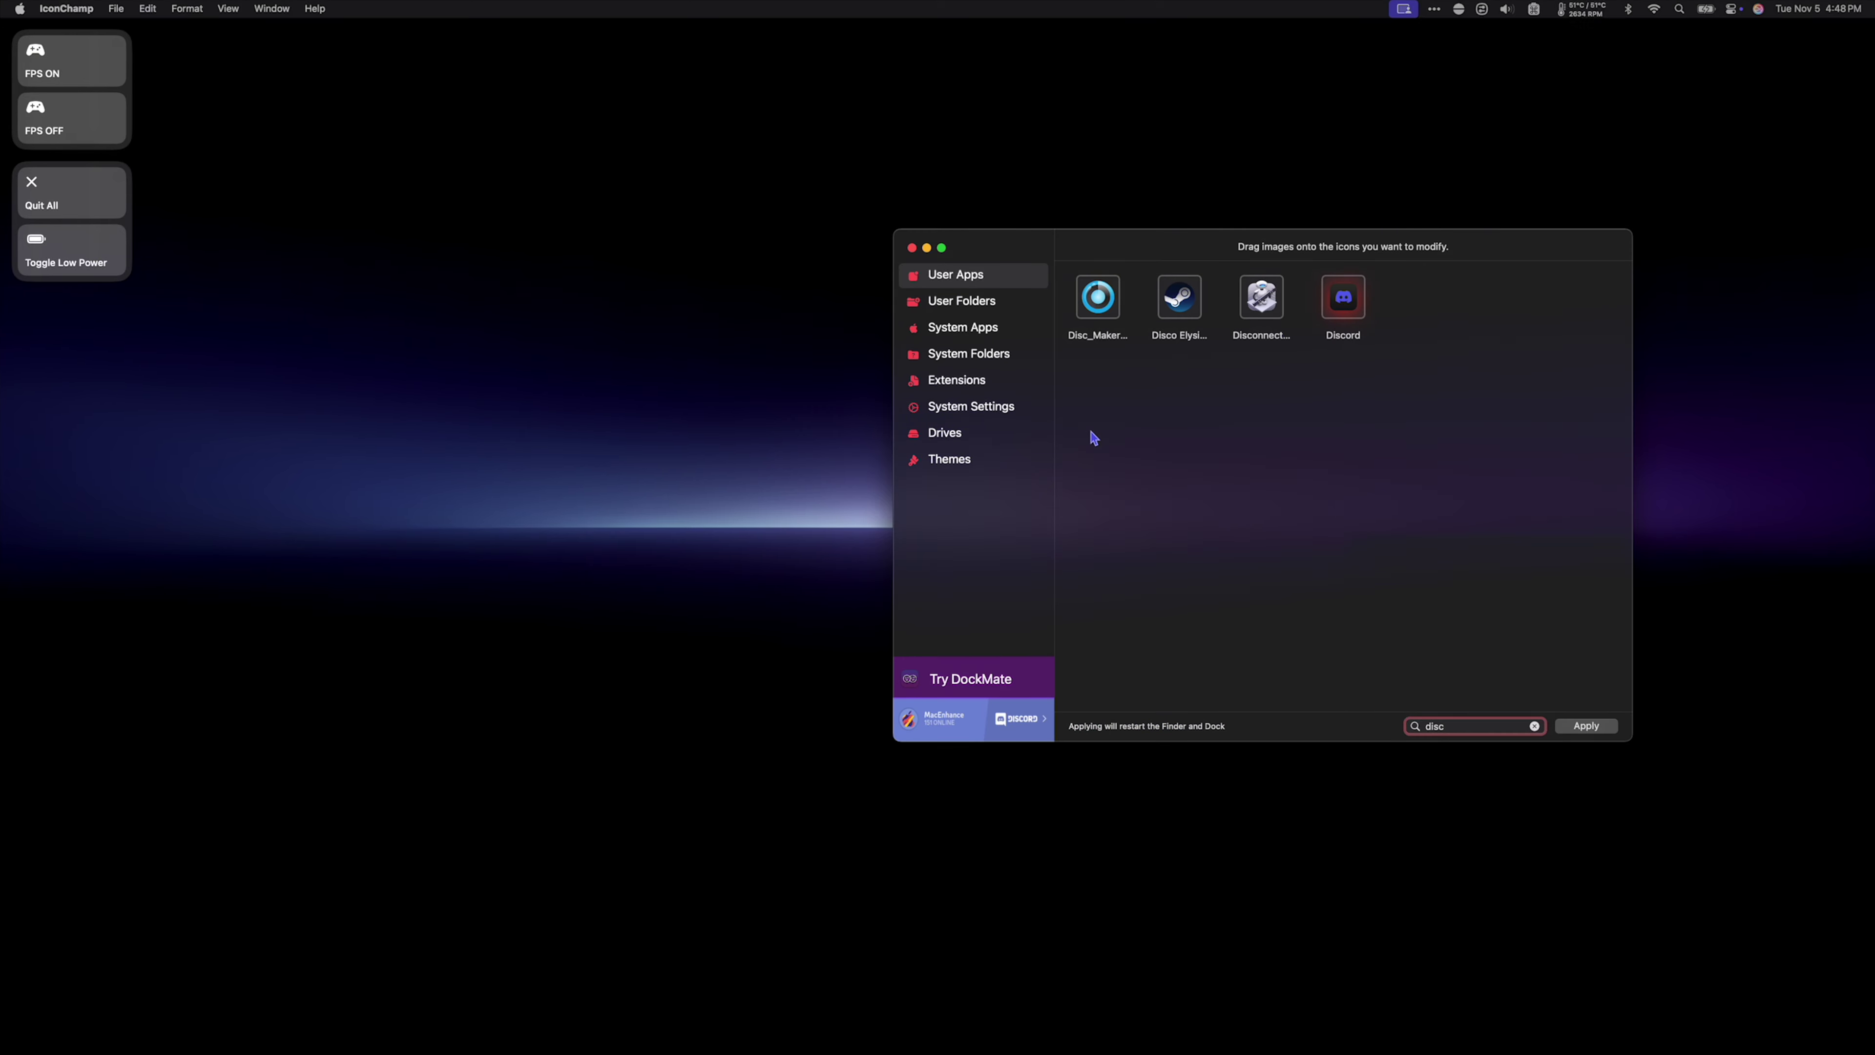
Remove Discord from the Dock and add it back from Applications
click(1067, 610)
key(super+w)
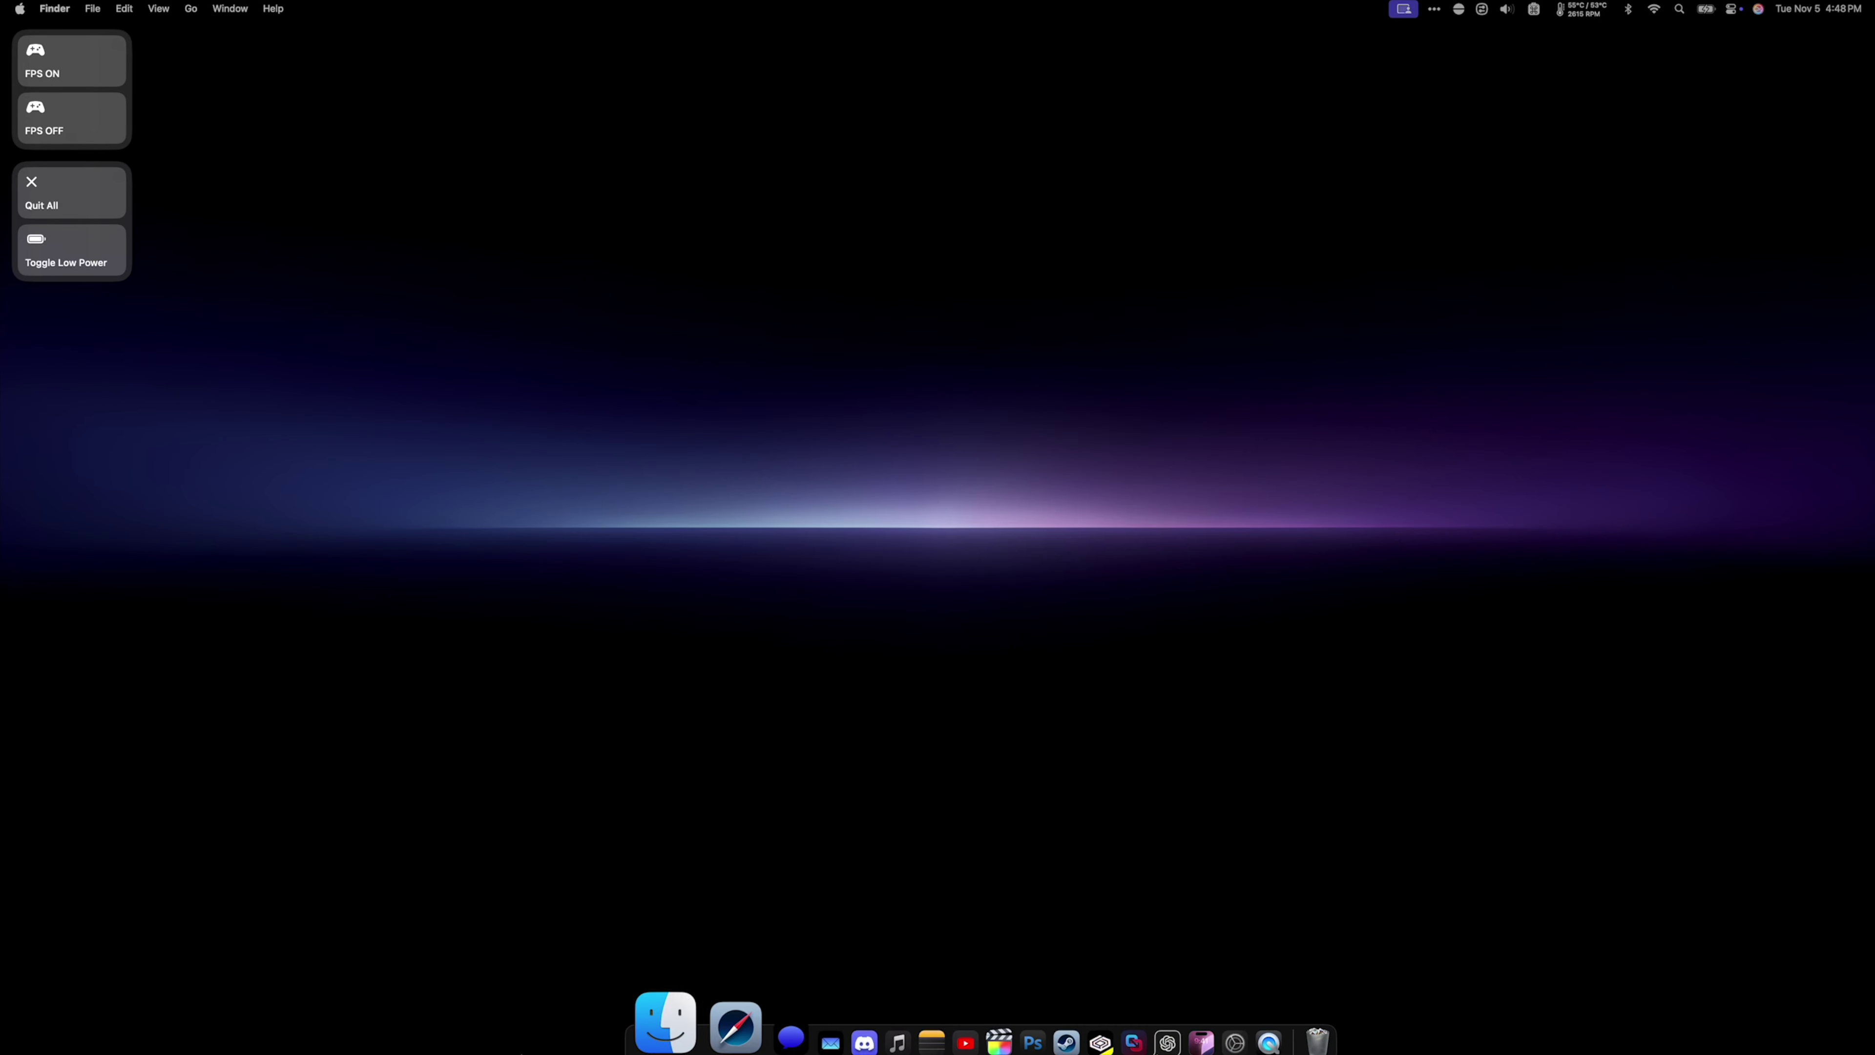
drag(860, 1008, 811, 669)
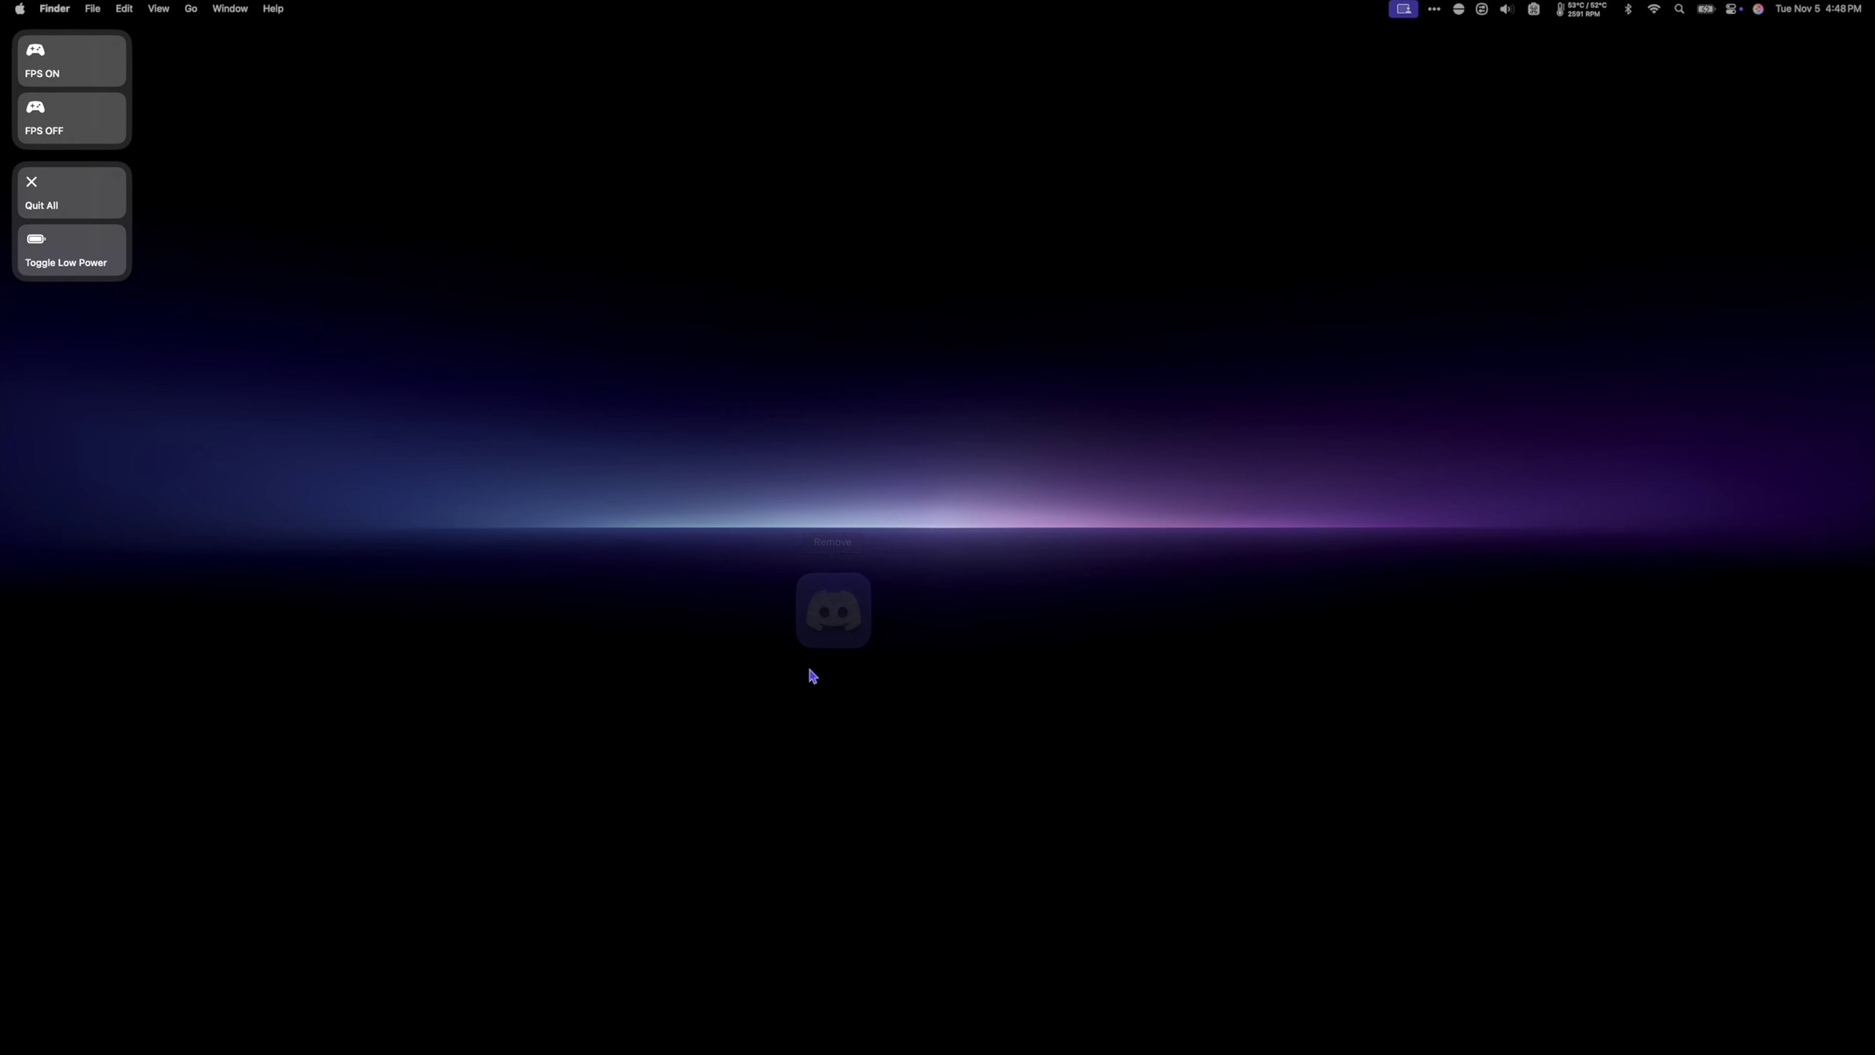
key(shift+super+a)
scroll(864, 689, up, 2)
drag(751, 778, 781, 1043)
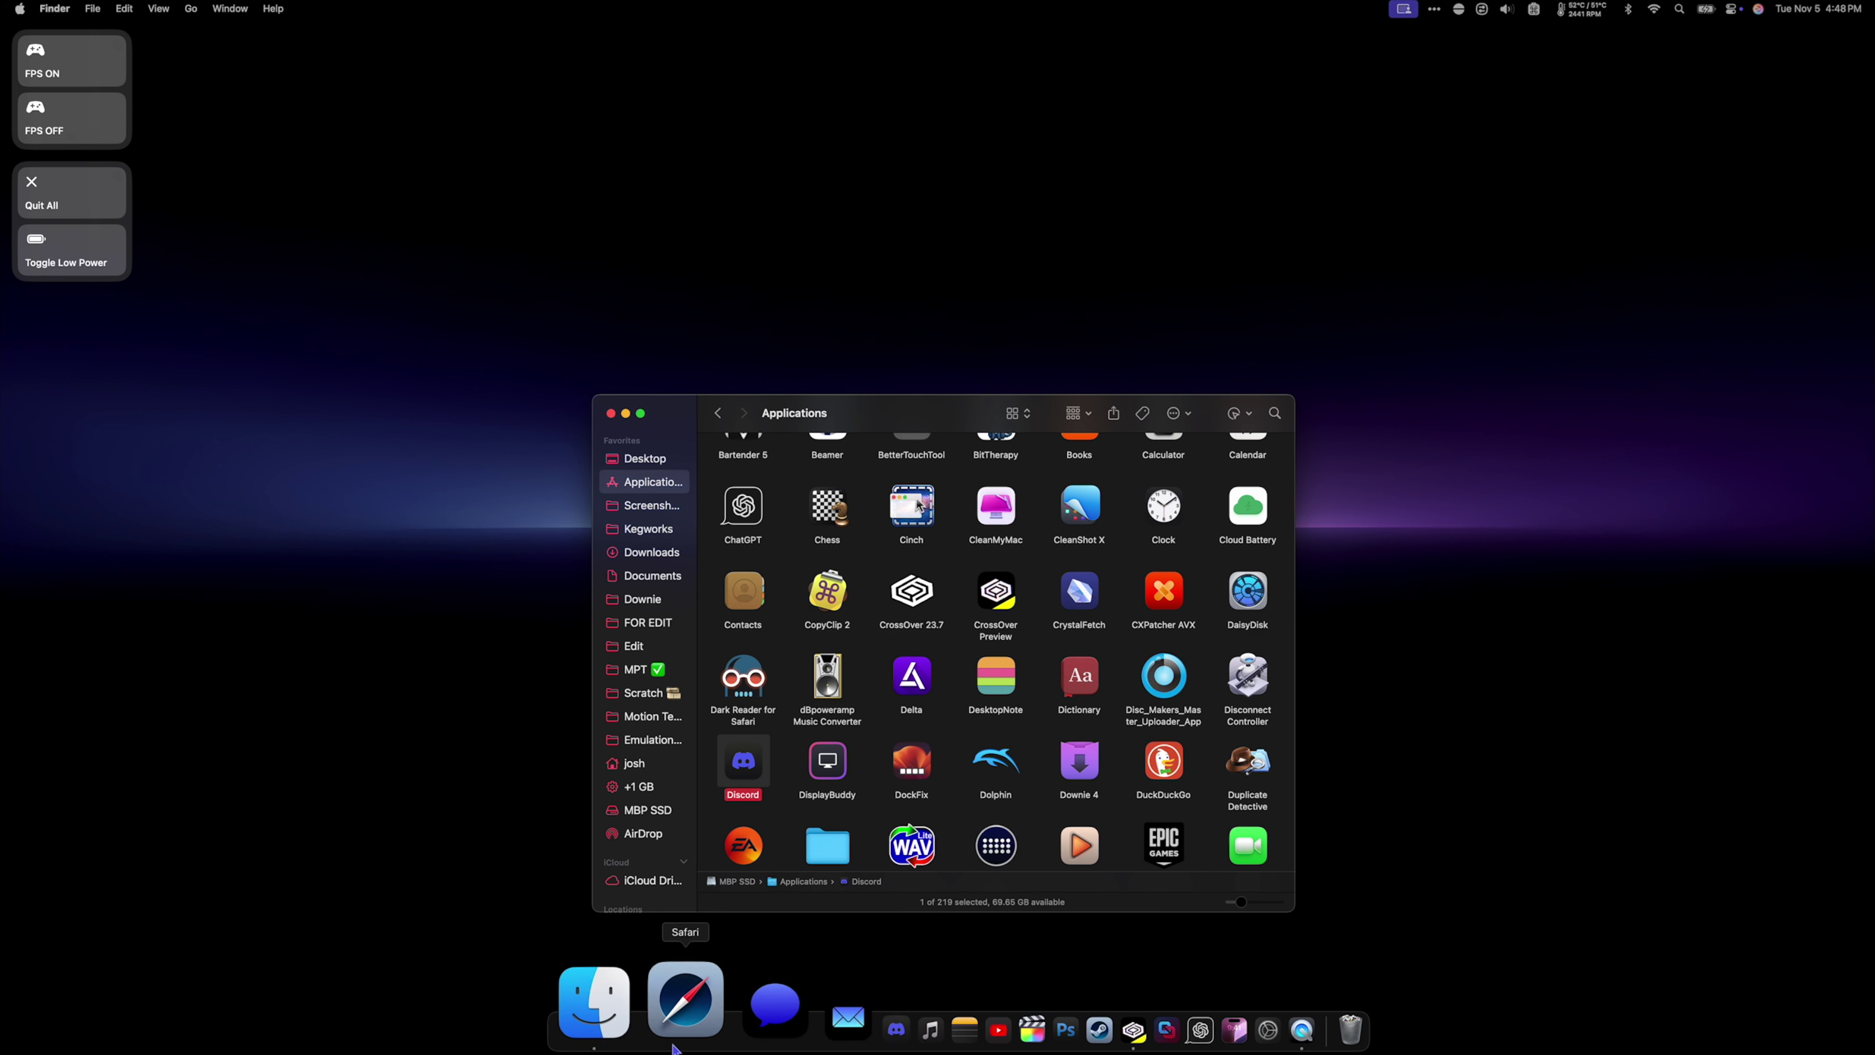
Launch IconChamp through Spotlight and filter its System Apps list for 'finder'
key(super+space)
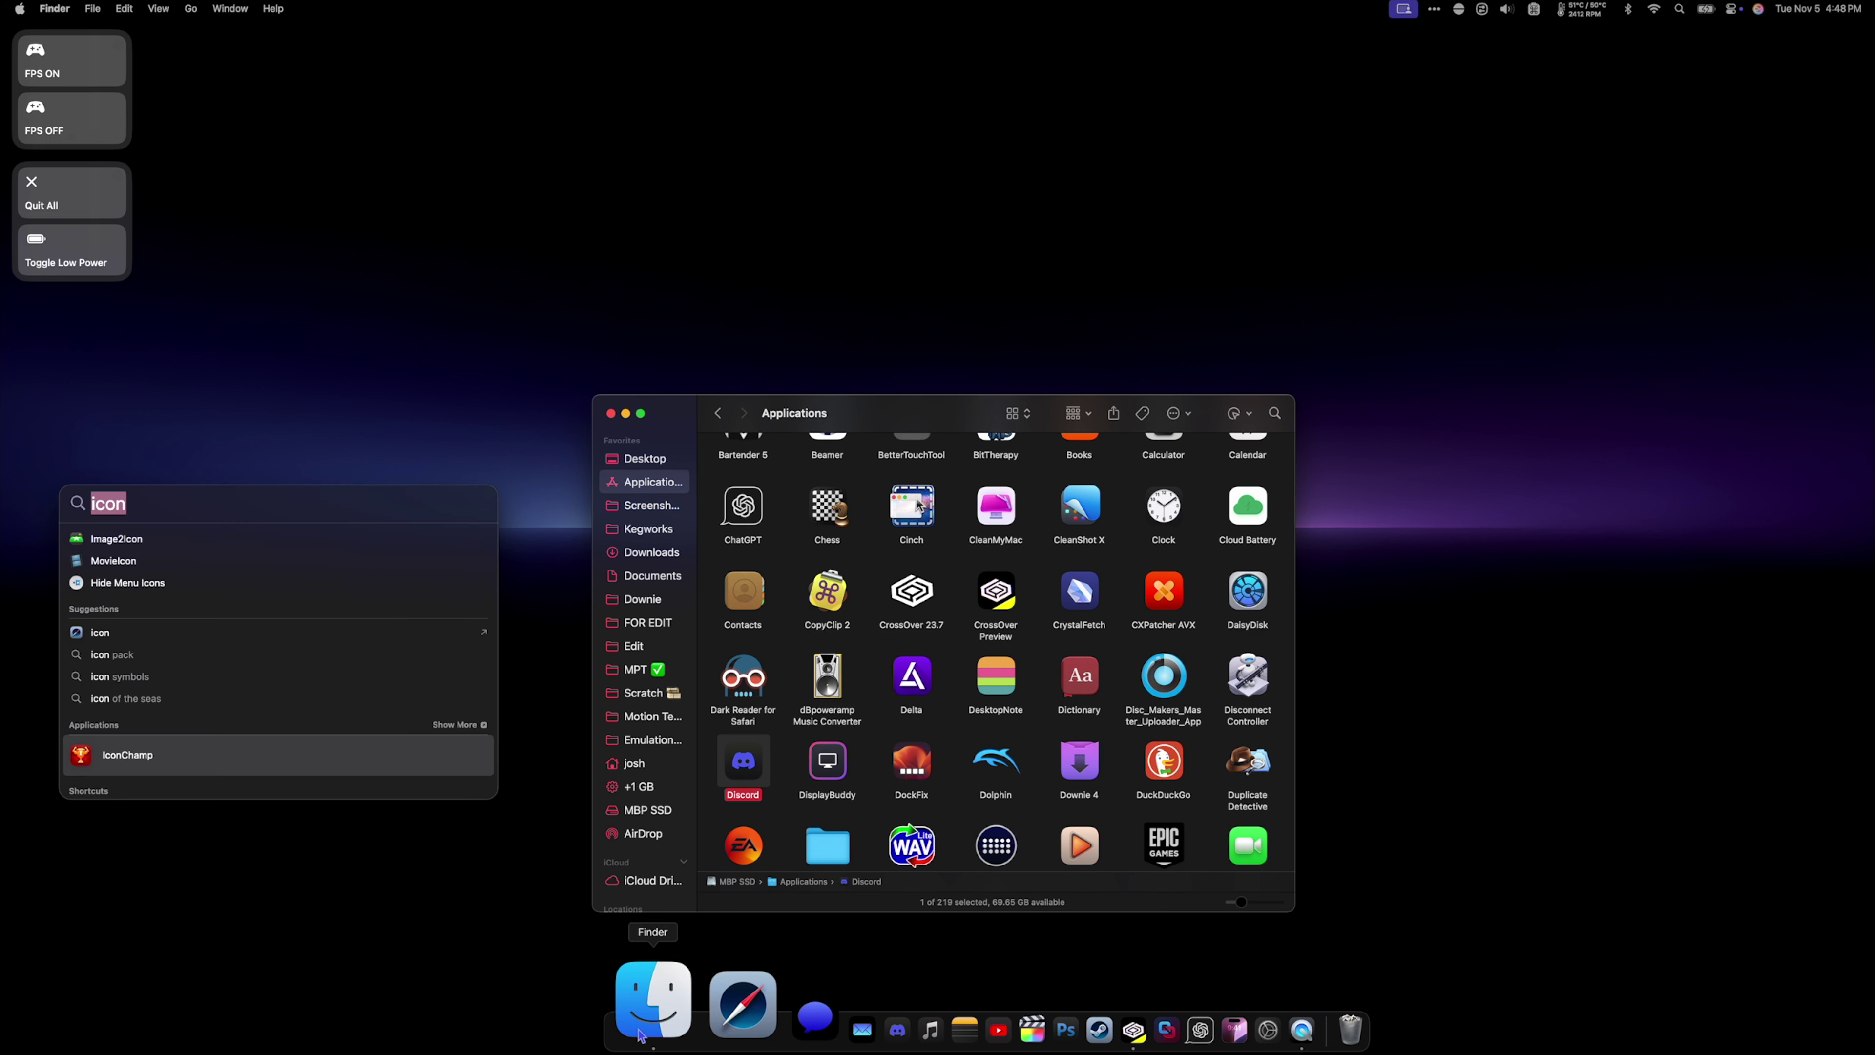
text(icon)
key(Return)
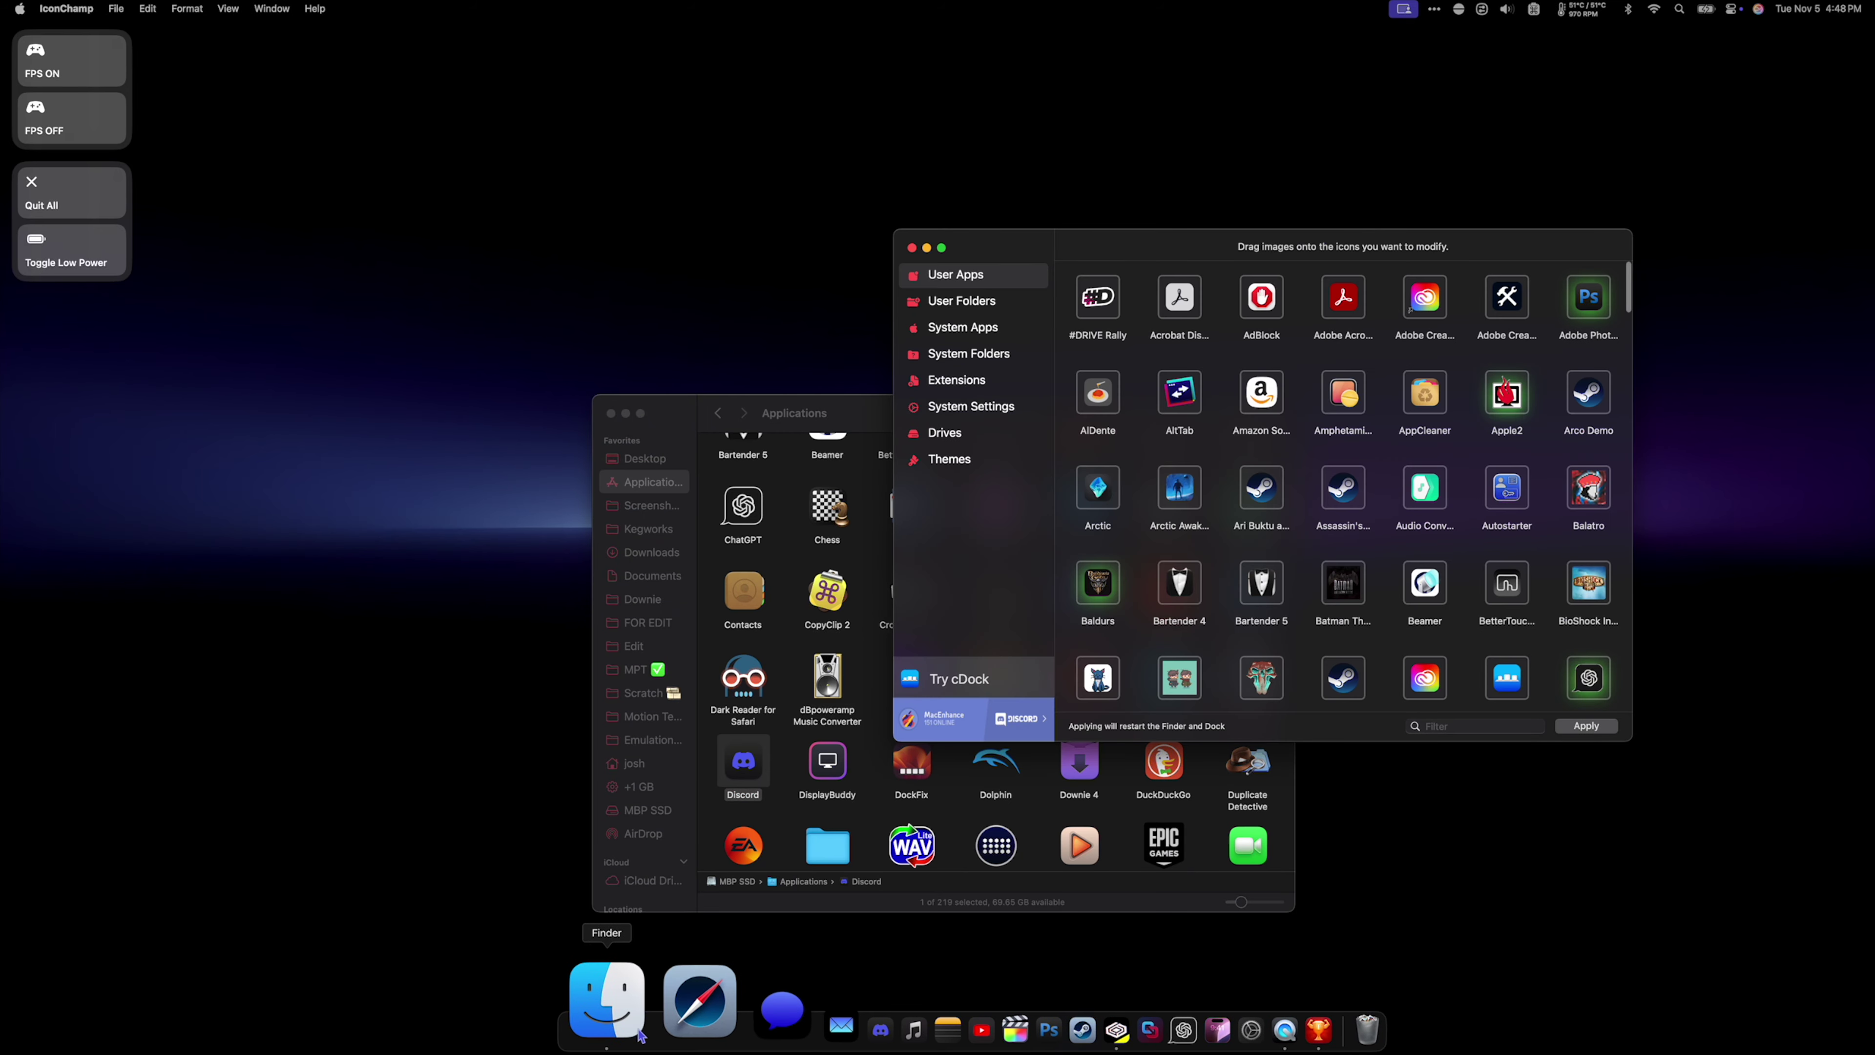
click(924, 330)
click(1463, 727)
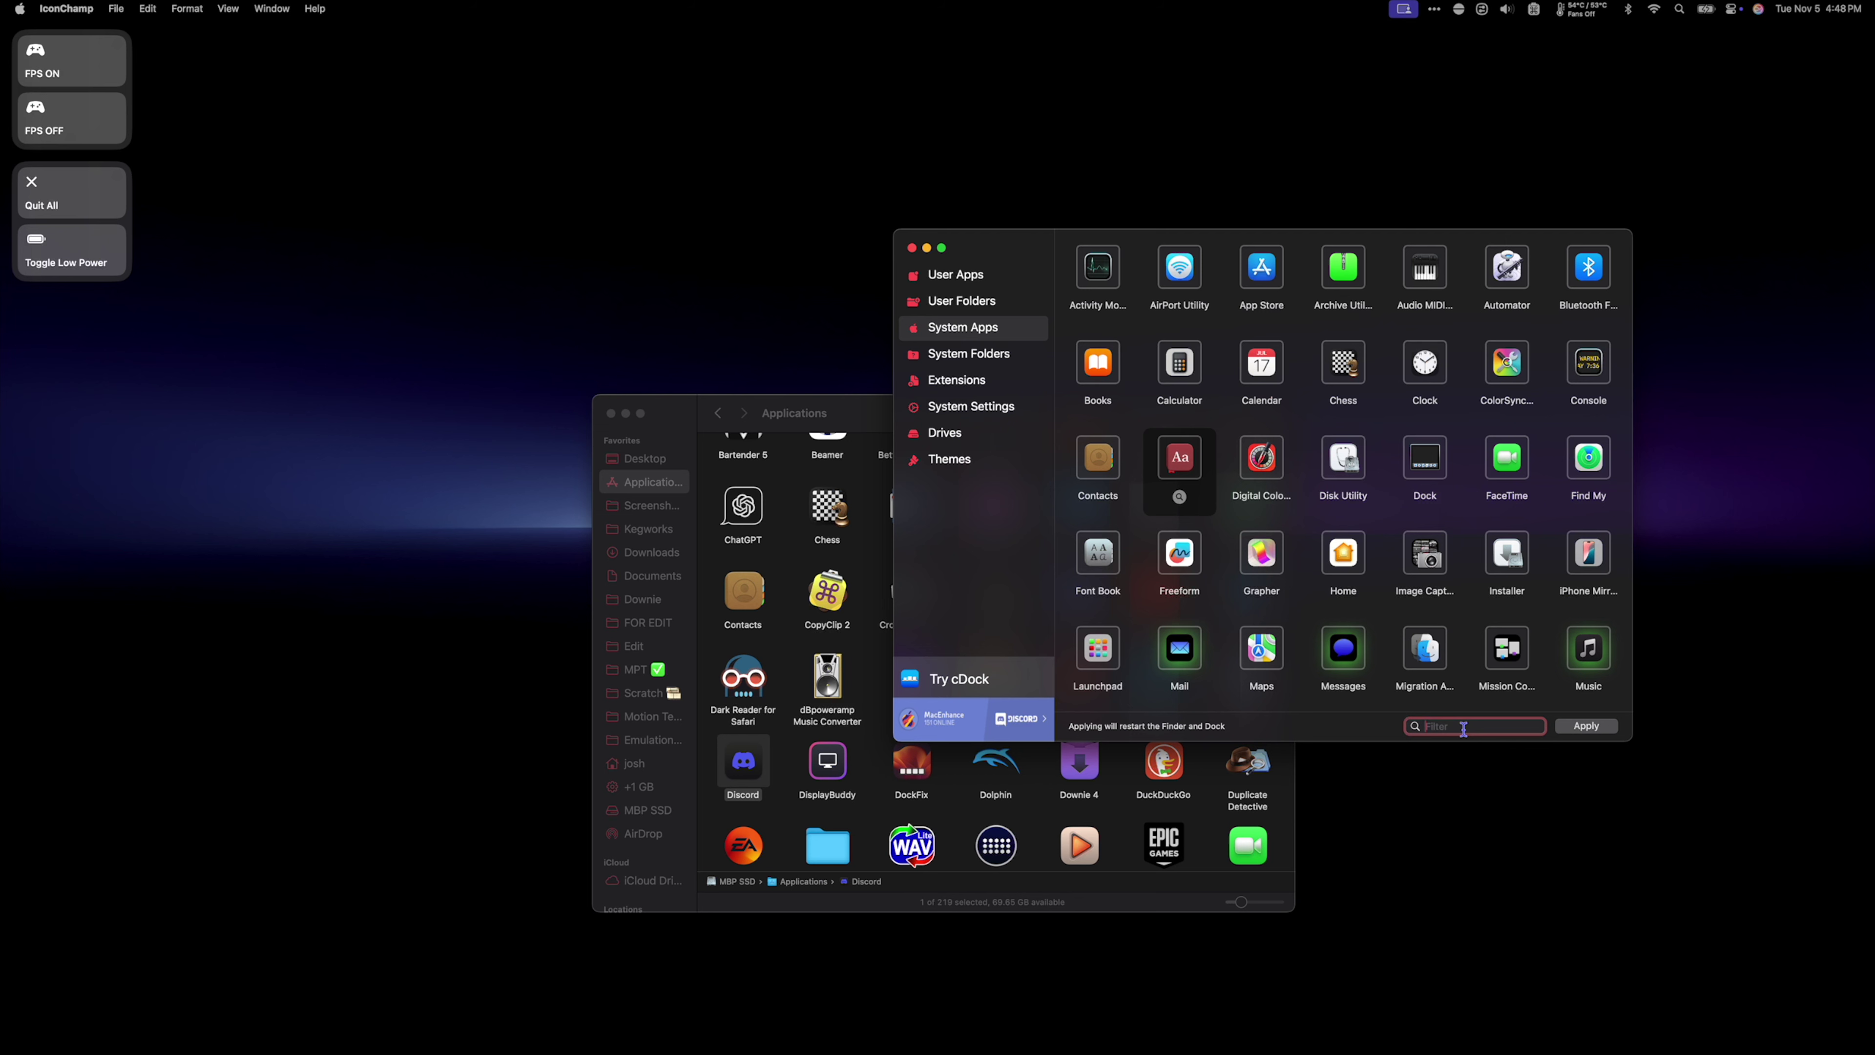
text(finder)
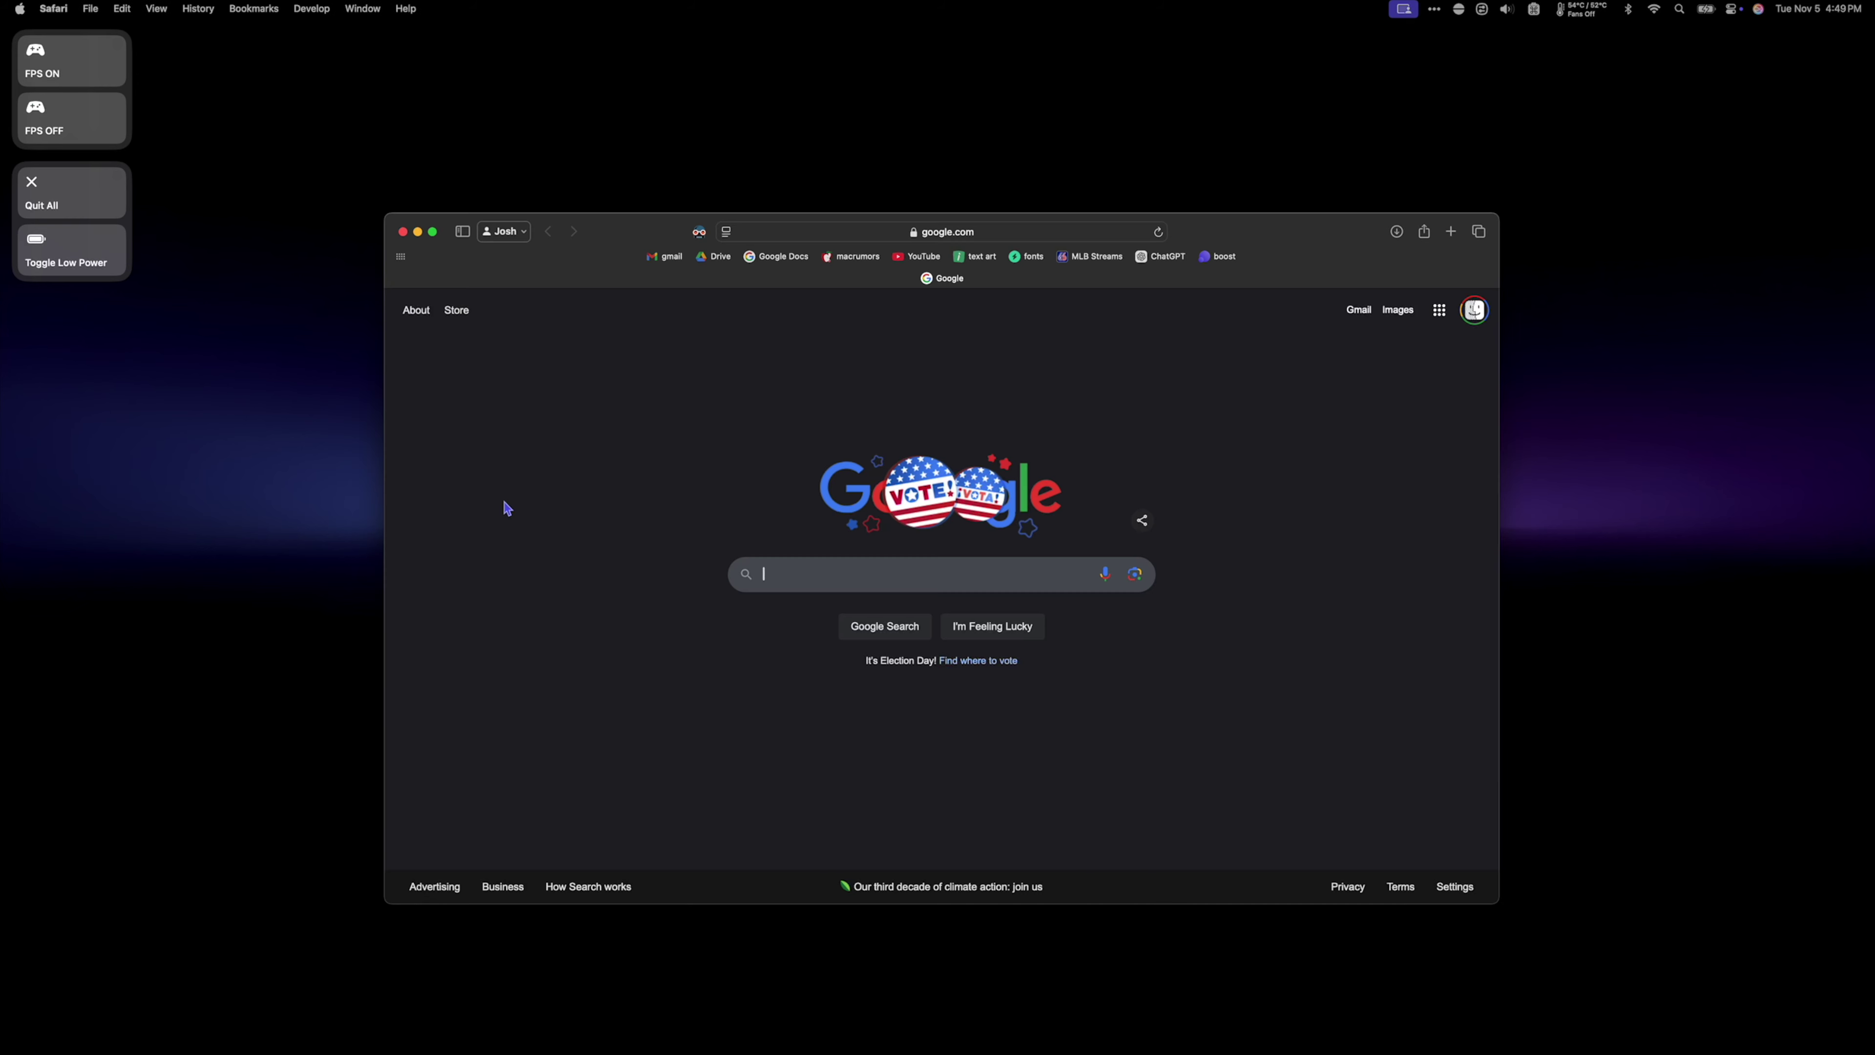
Reopen the GitHub appcast page in Safari and download IconChamp.1.4.zip
click(218, 8)
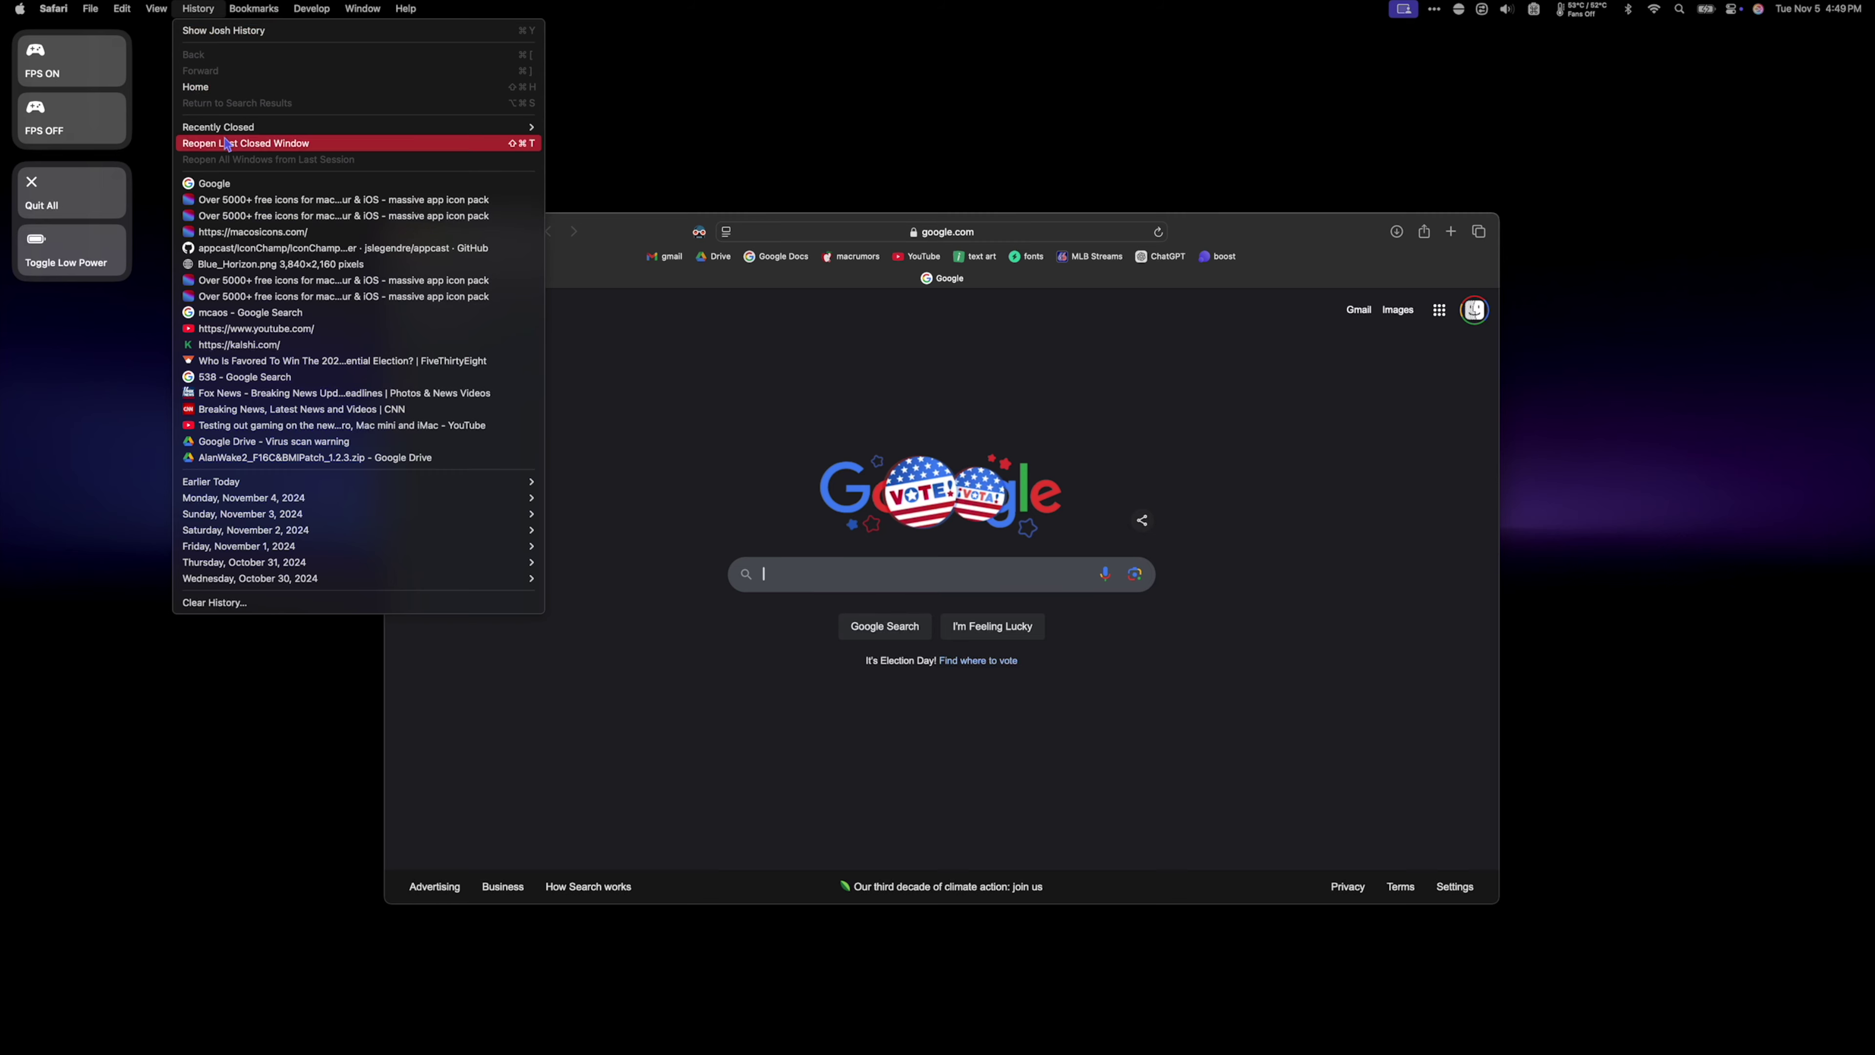
click(255, 251)
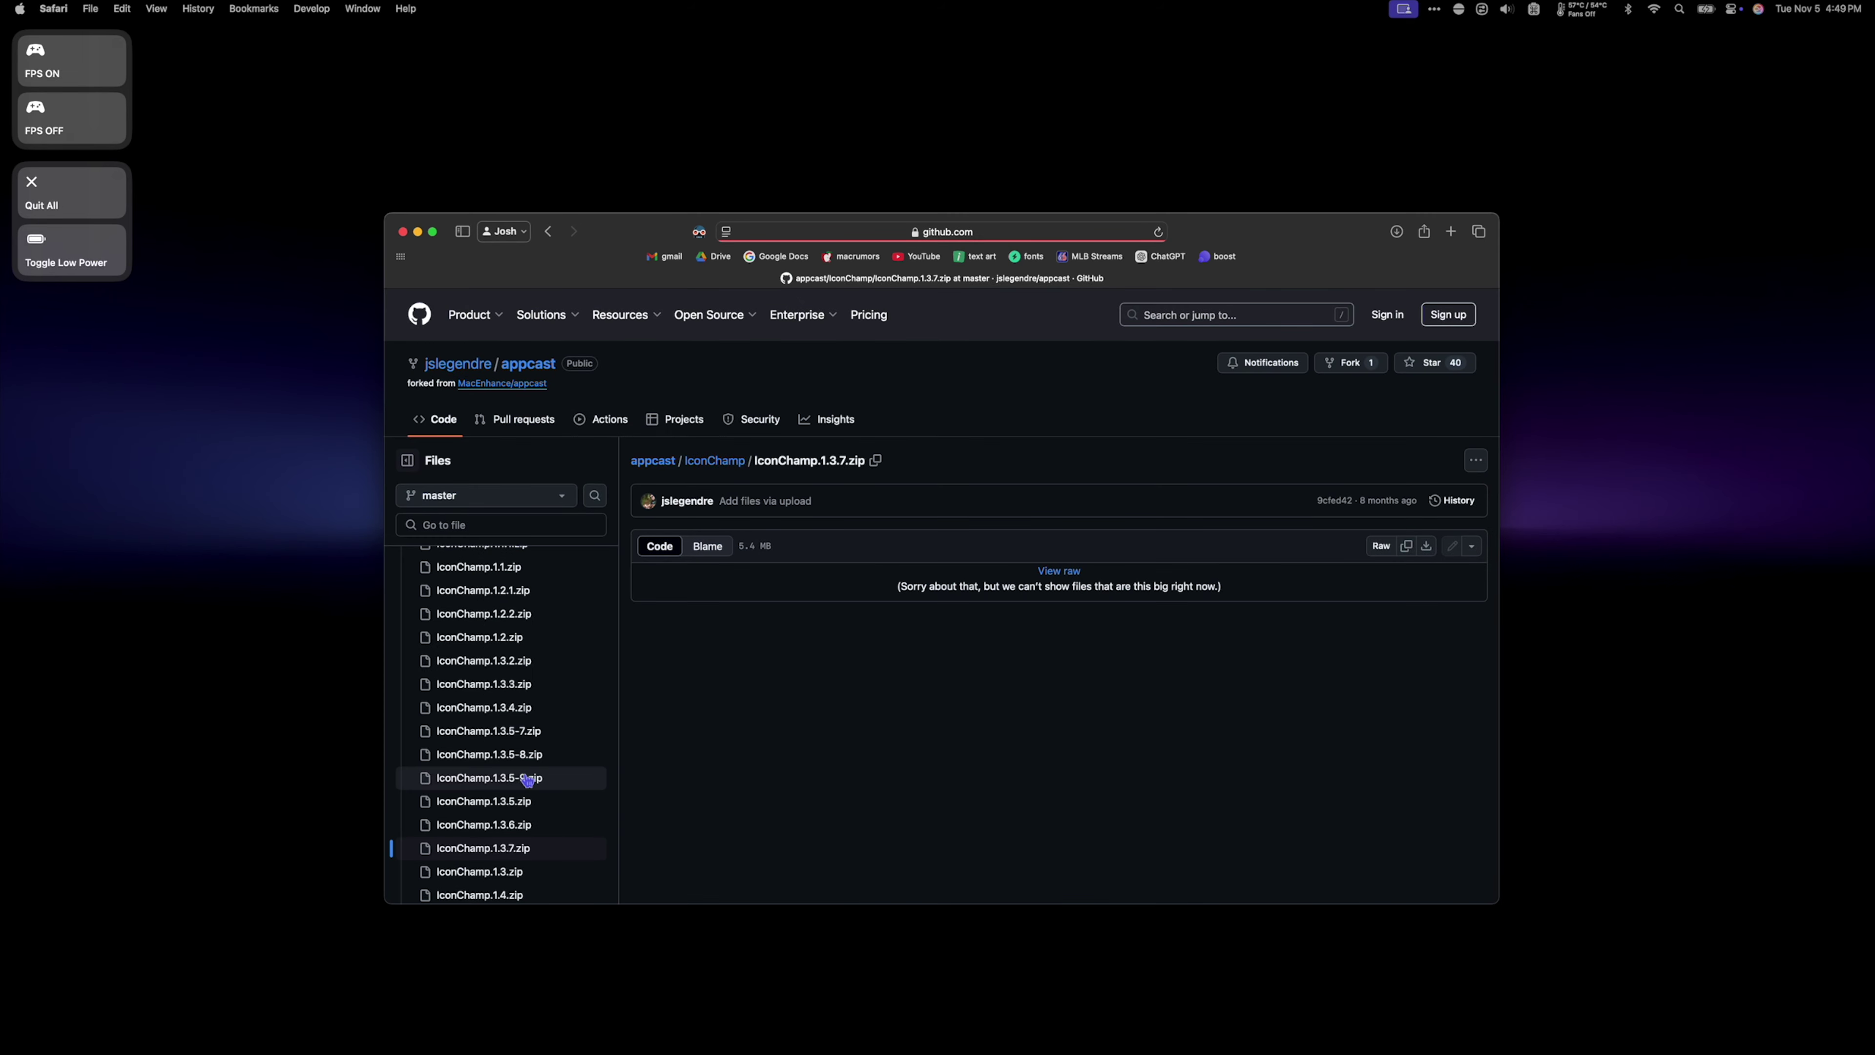
scroll(523, 775, down, 1)
click(491, 895)
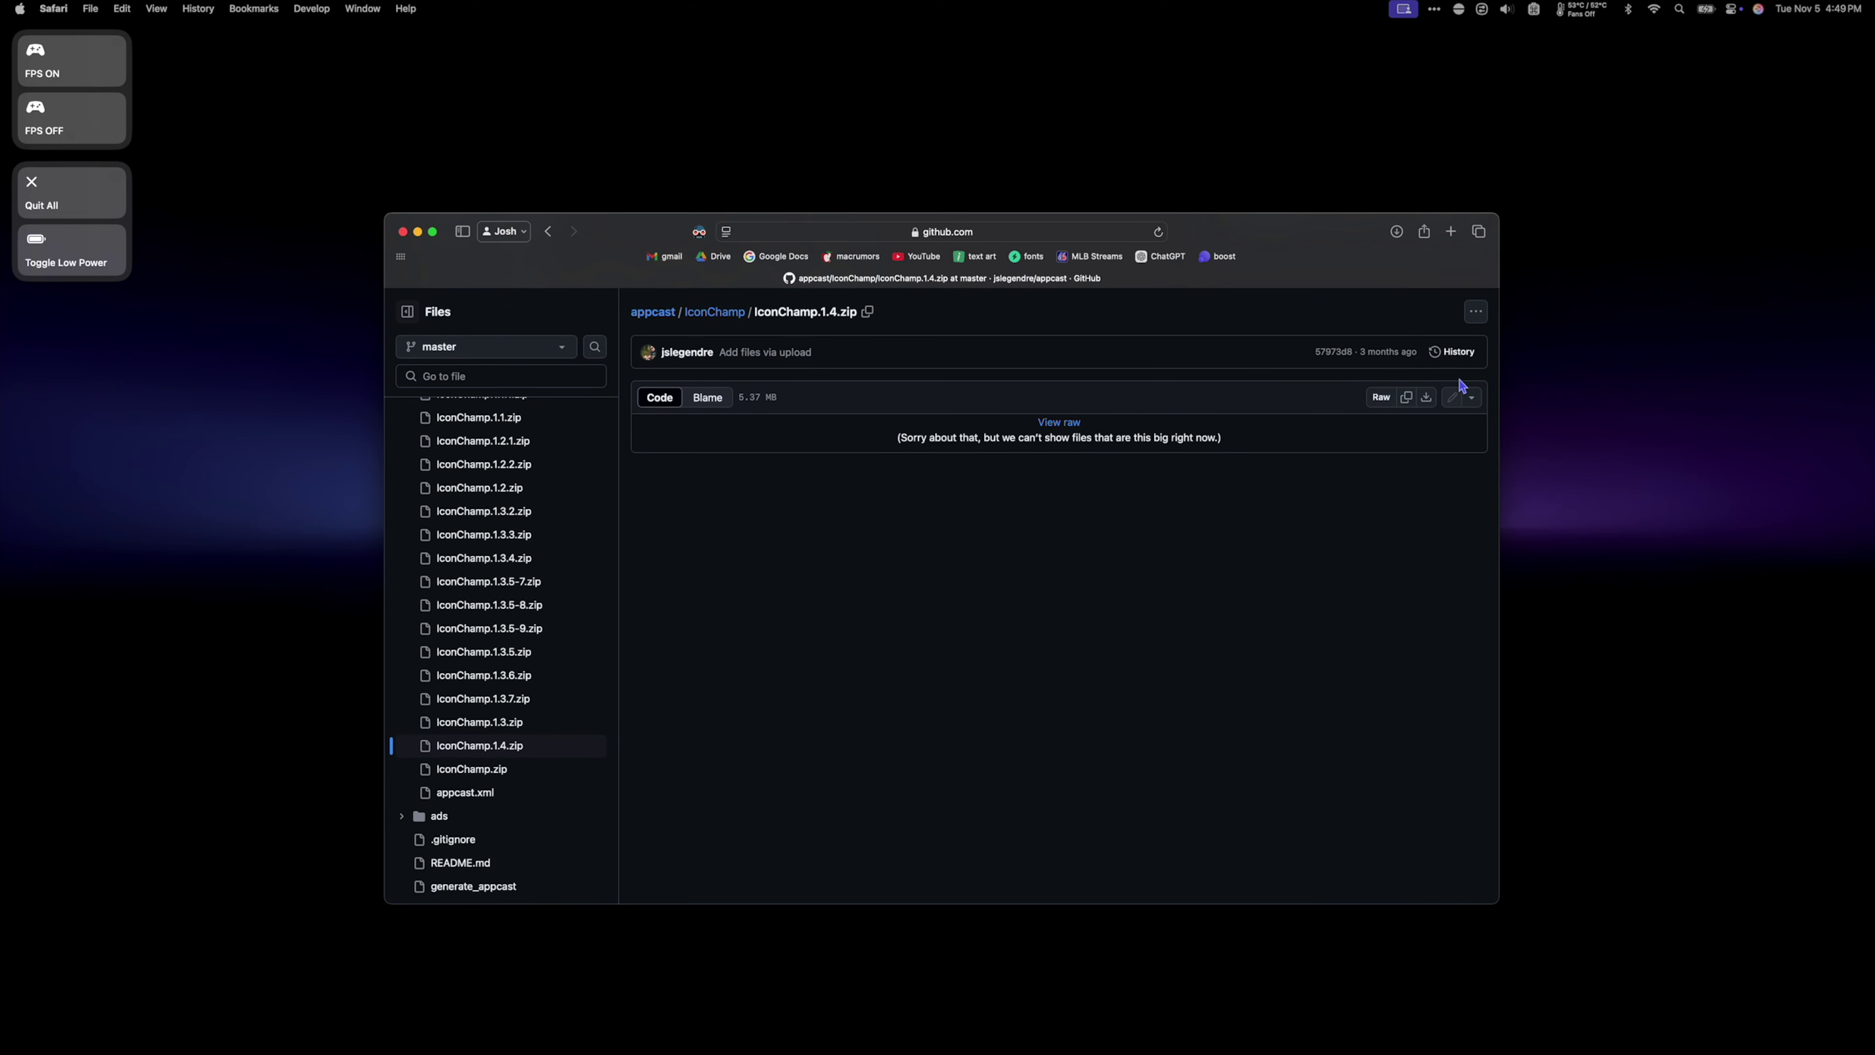
click(1477, 313)
click(1409, 369)
click(402, 233)
Unzip IconChamp.1.4.zip in Downloads, rename it 'IconChamp 1.4' and move it to Applications
click(649, 996)
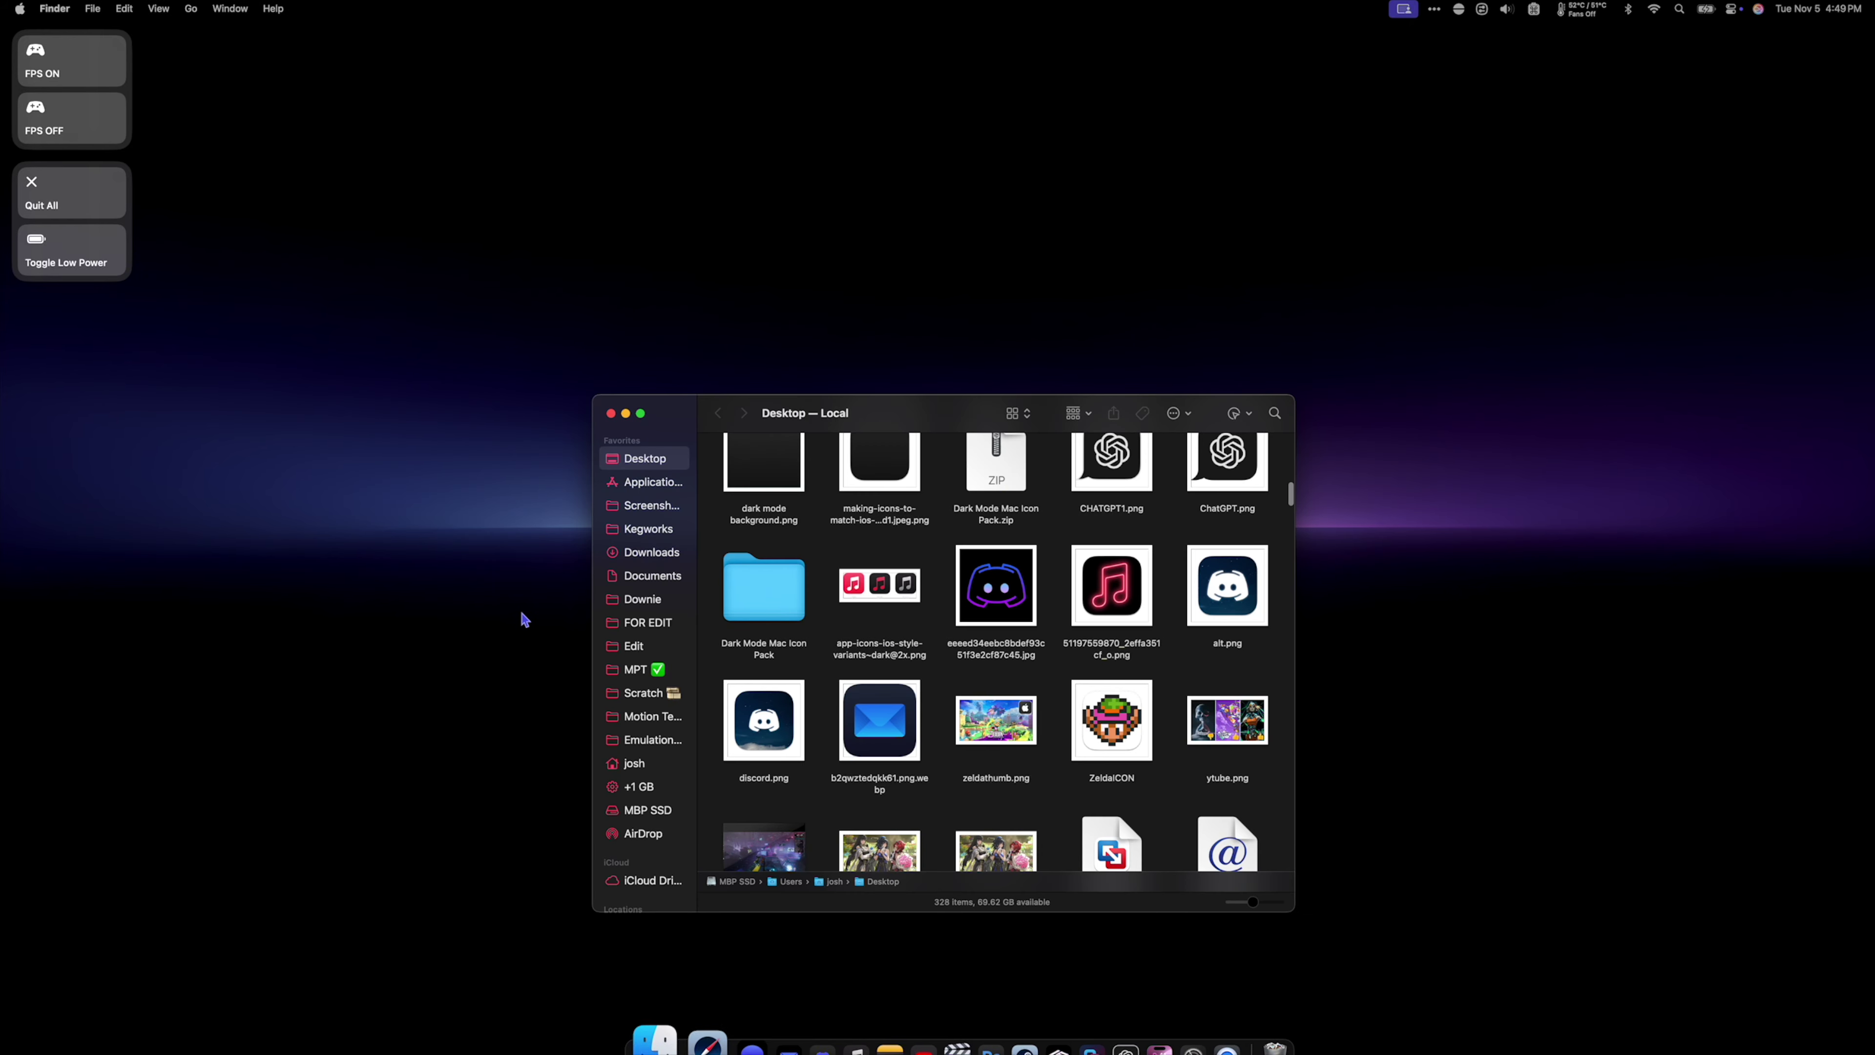
click(642, 553)
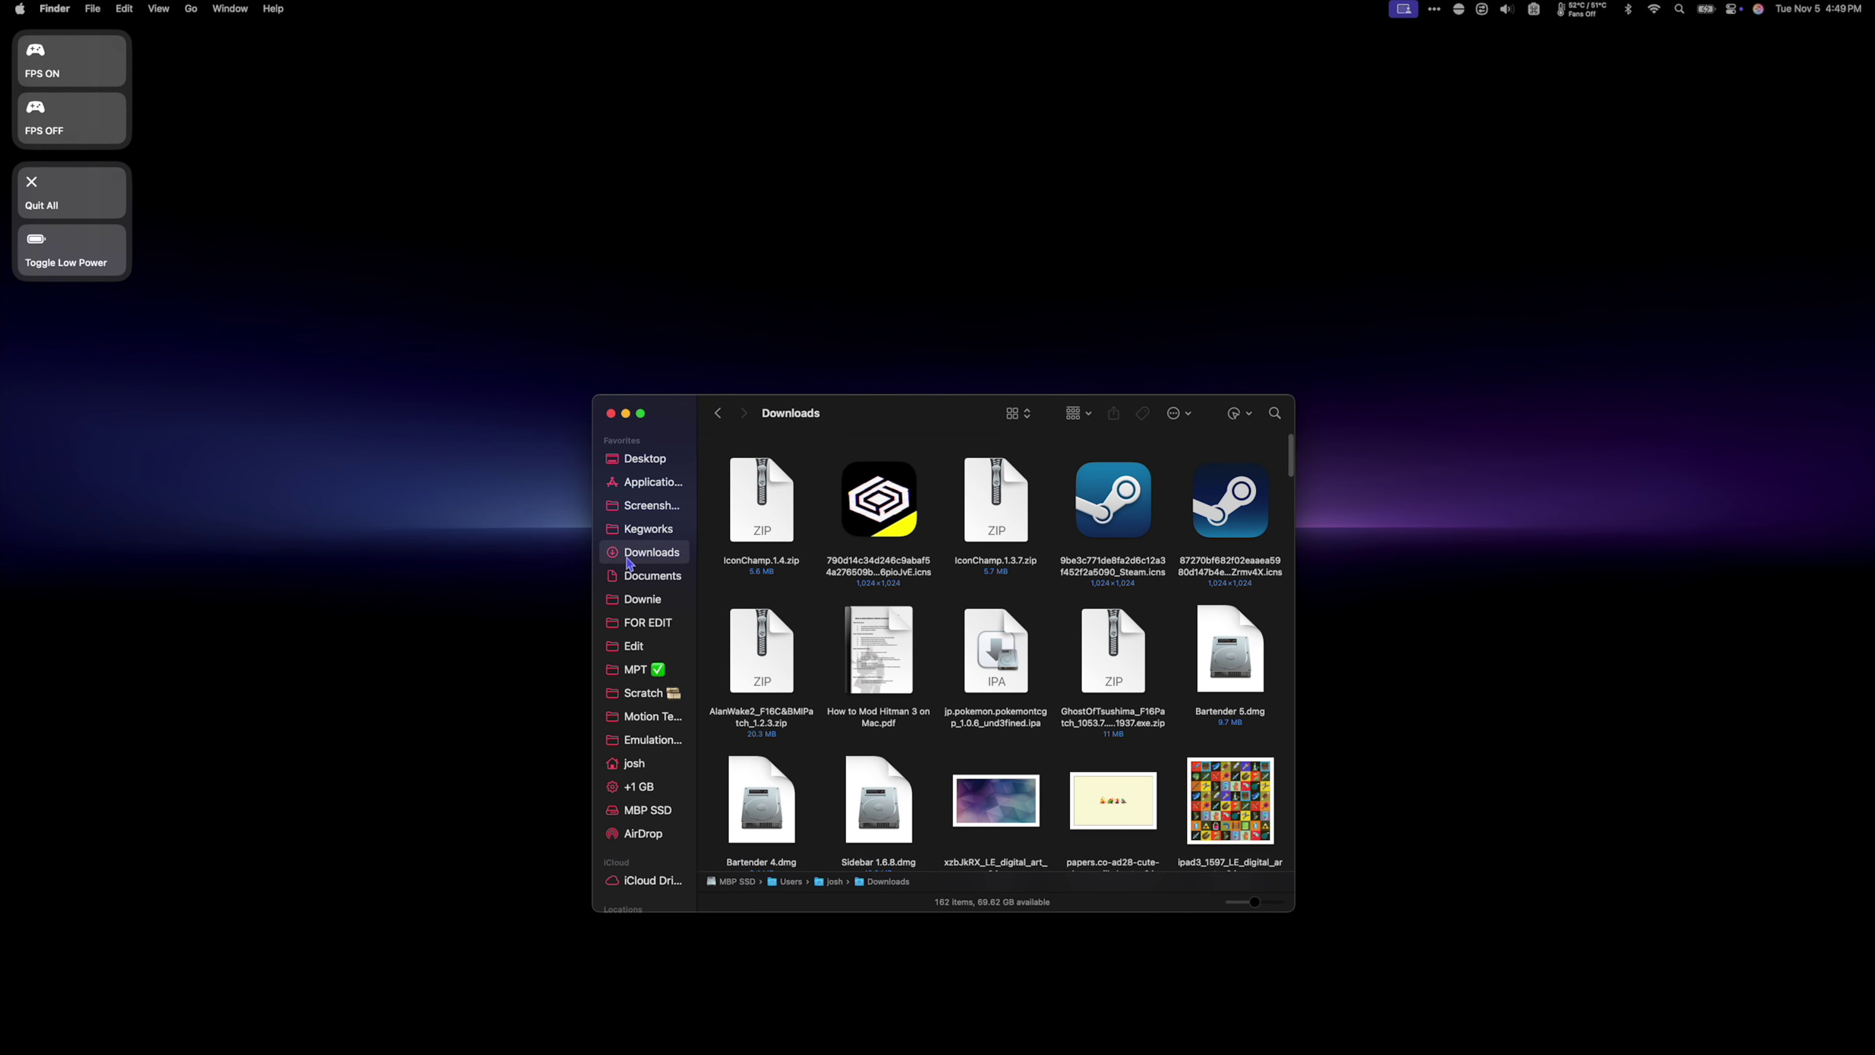
double_click(773, 508)
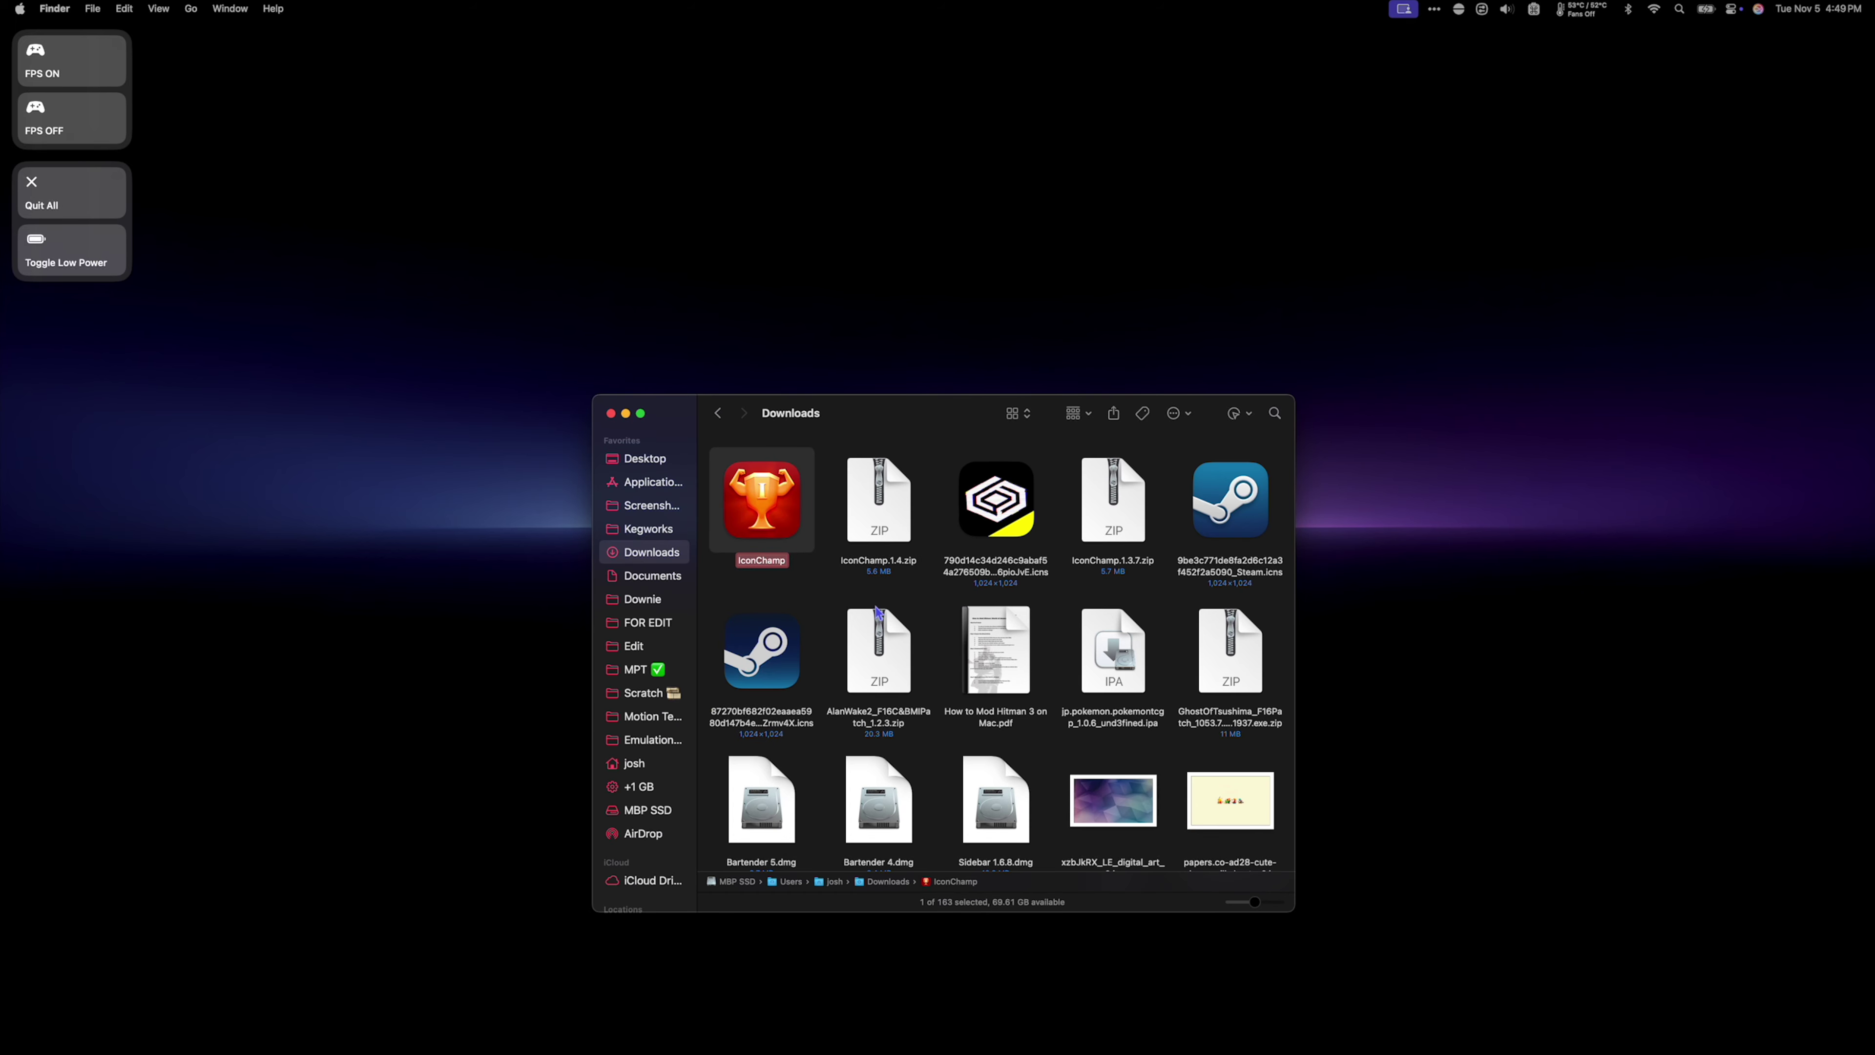
text(4)
key(Return)
drag(775, 493, 653, 484)
click(664, 487)
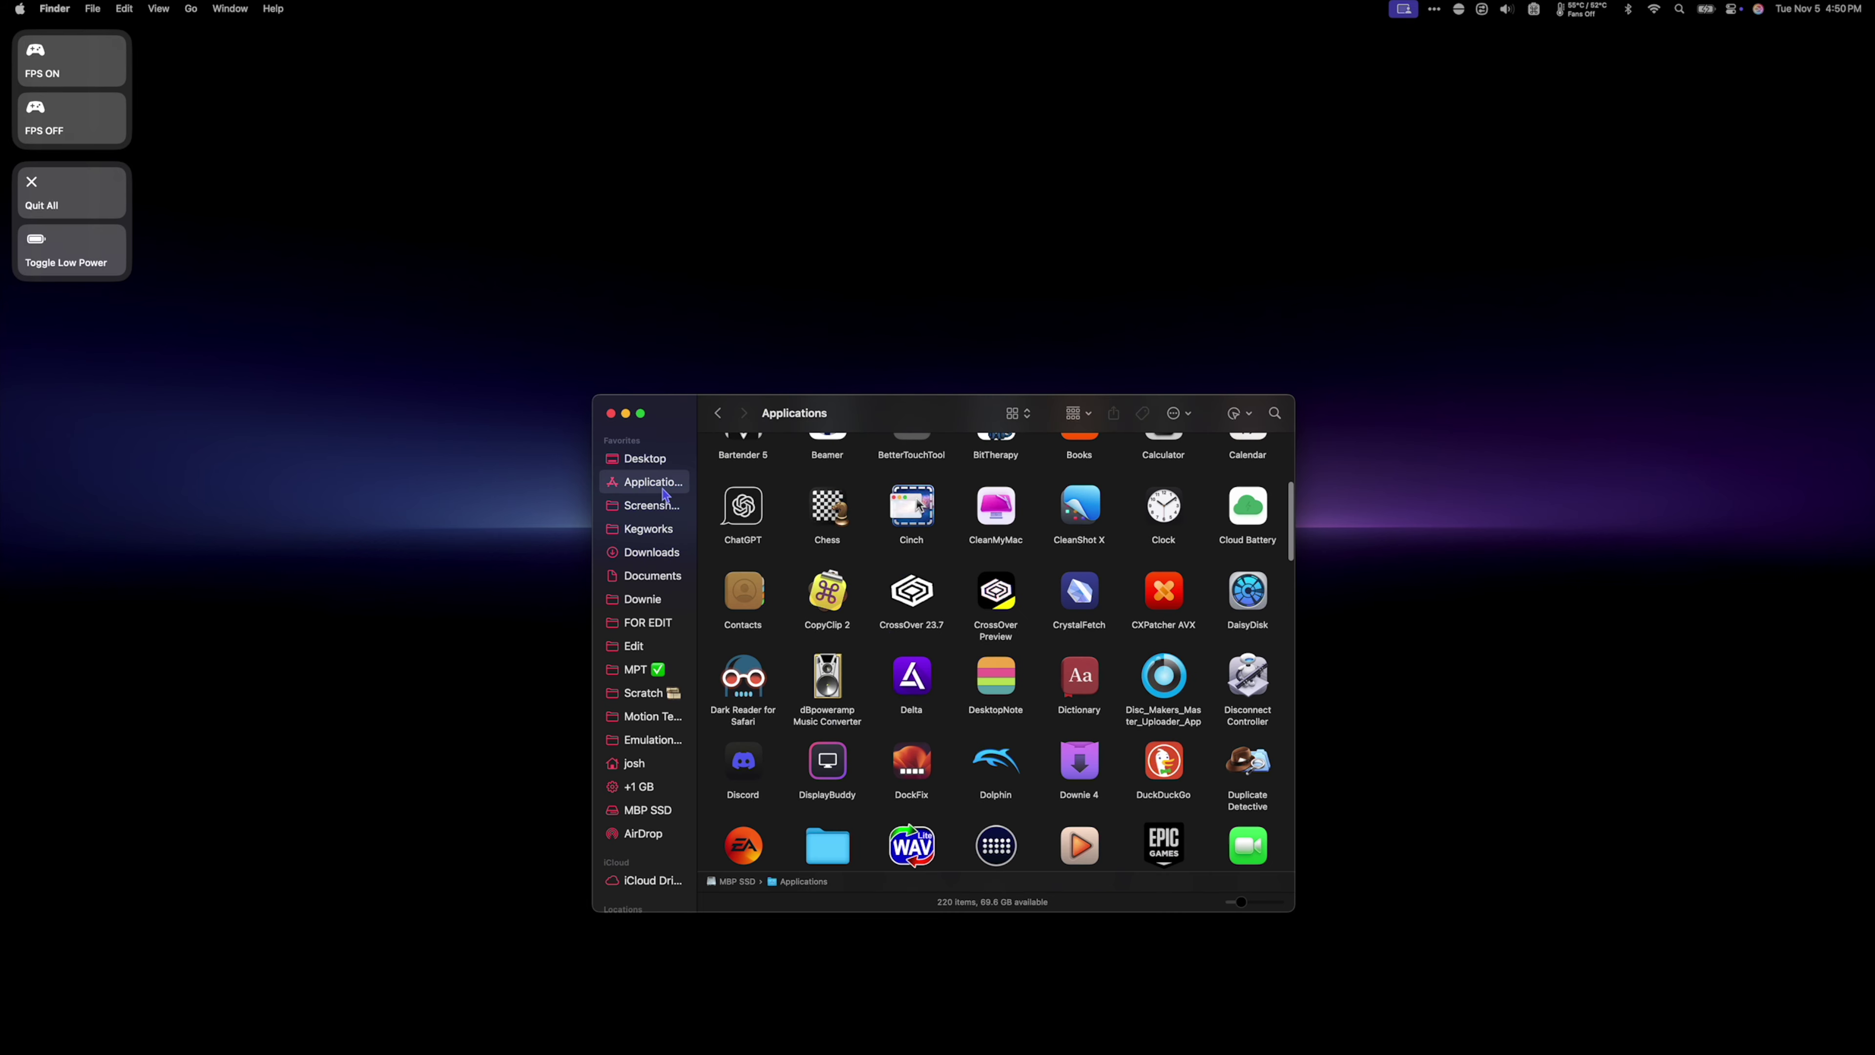
scroll(953, 650, down, 10)
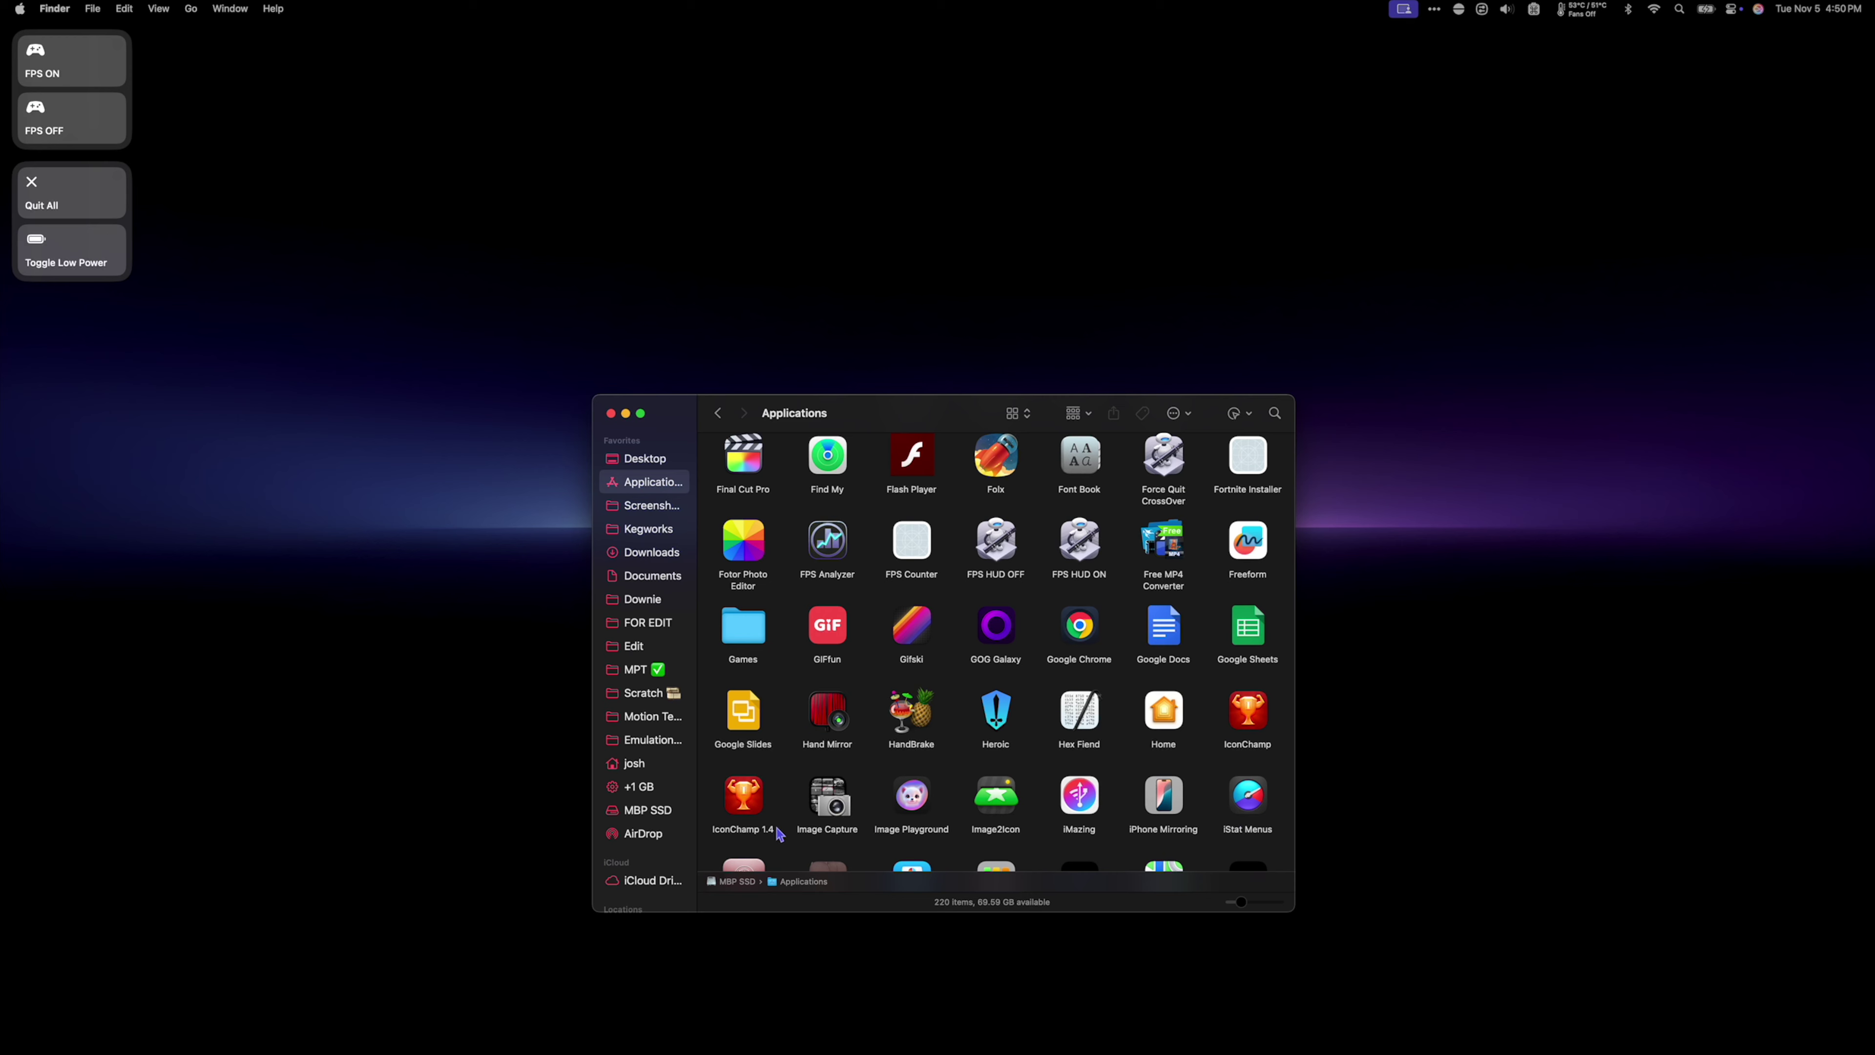
Launch IconChamp 1.4 and install its privileged helper with the admin password
click(755, 804)
double_click(756, 804)
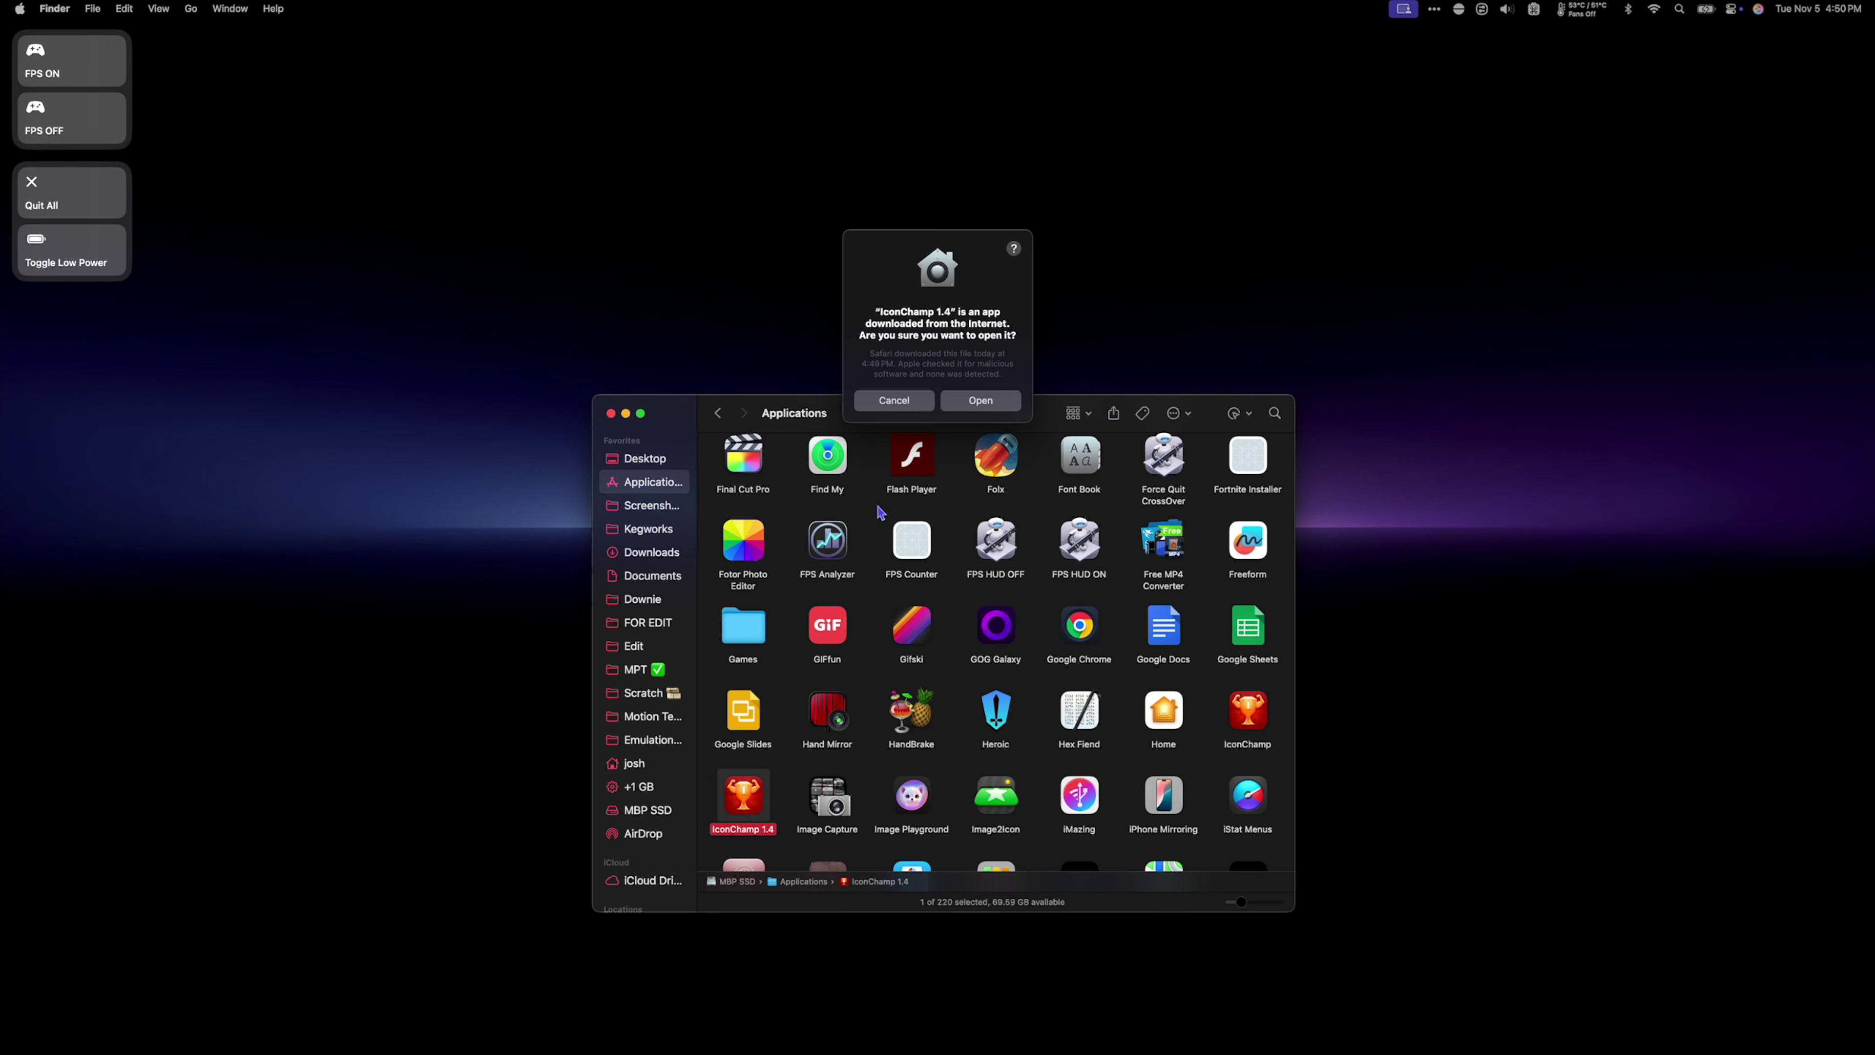
click(979, 403)
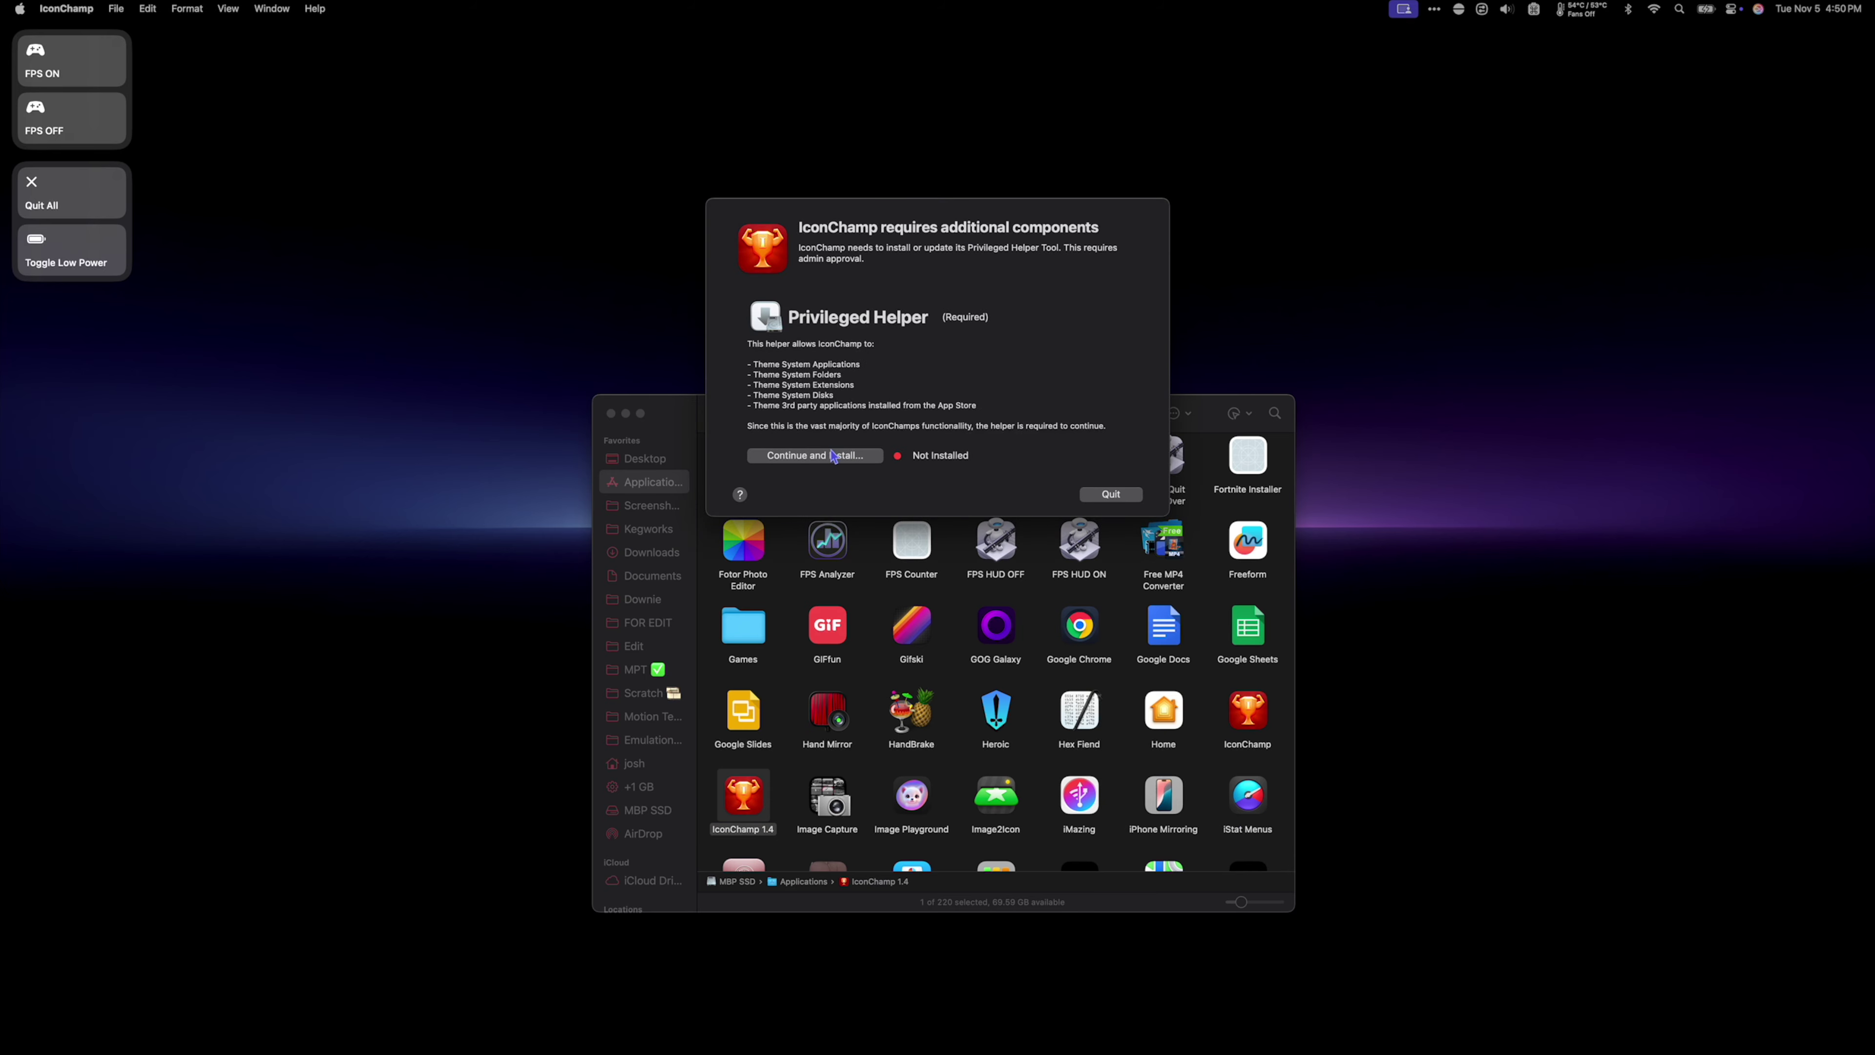
click(820, 456)
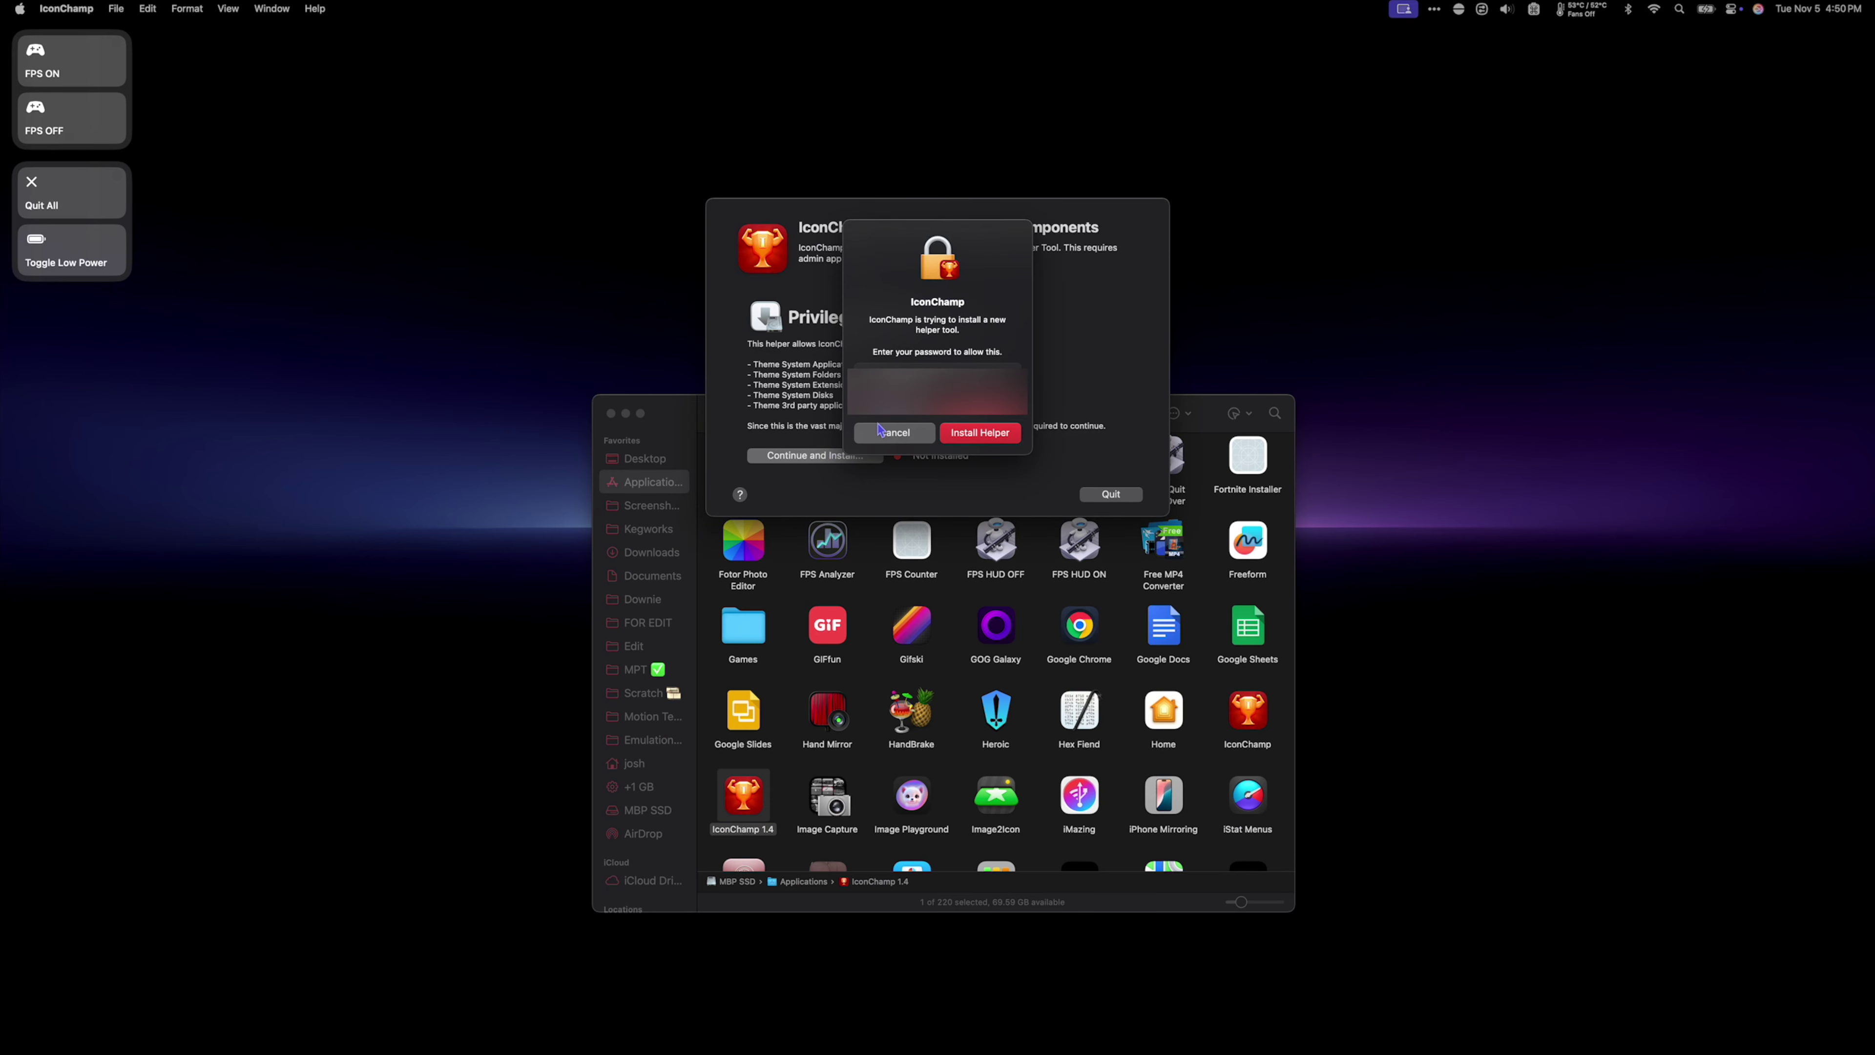
key(Return)
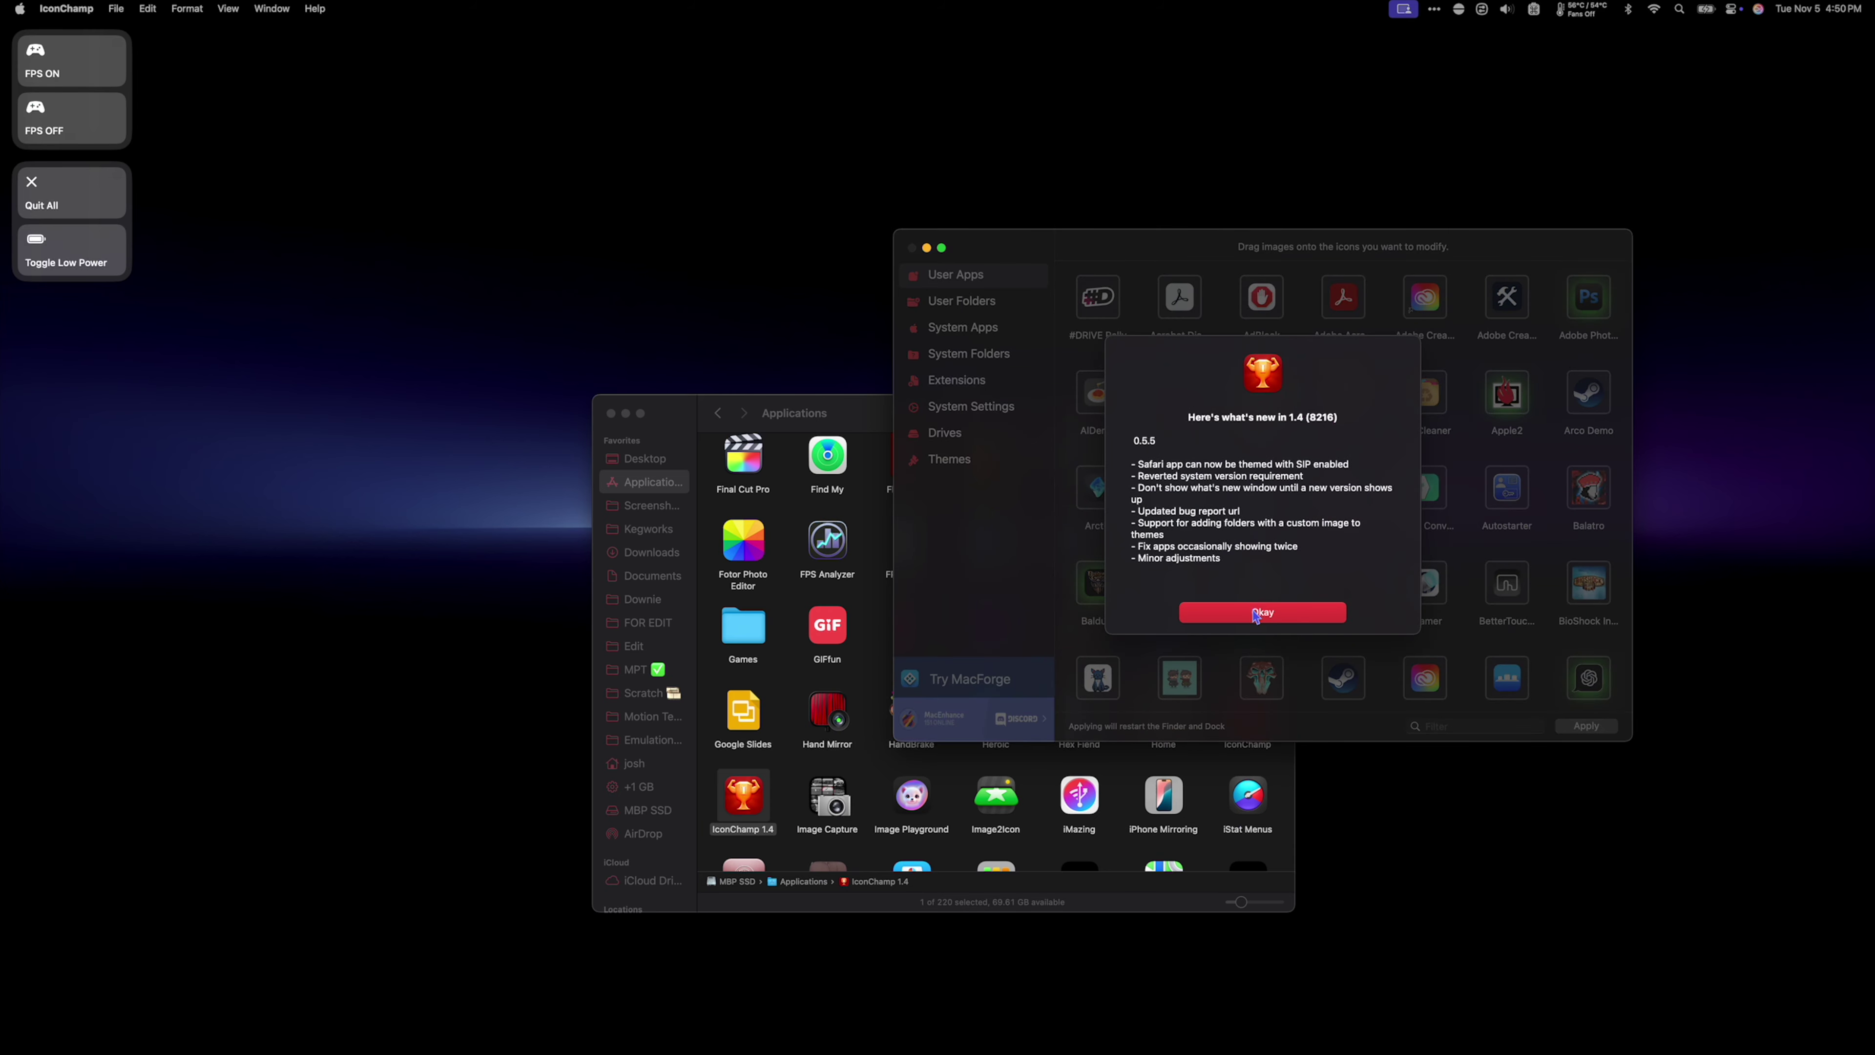
Find Finder (BMO).icns, drop it on Finder in System Apps and apply it
click(1253, 610)
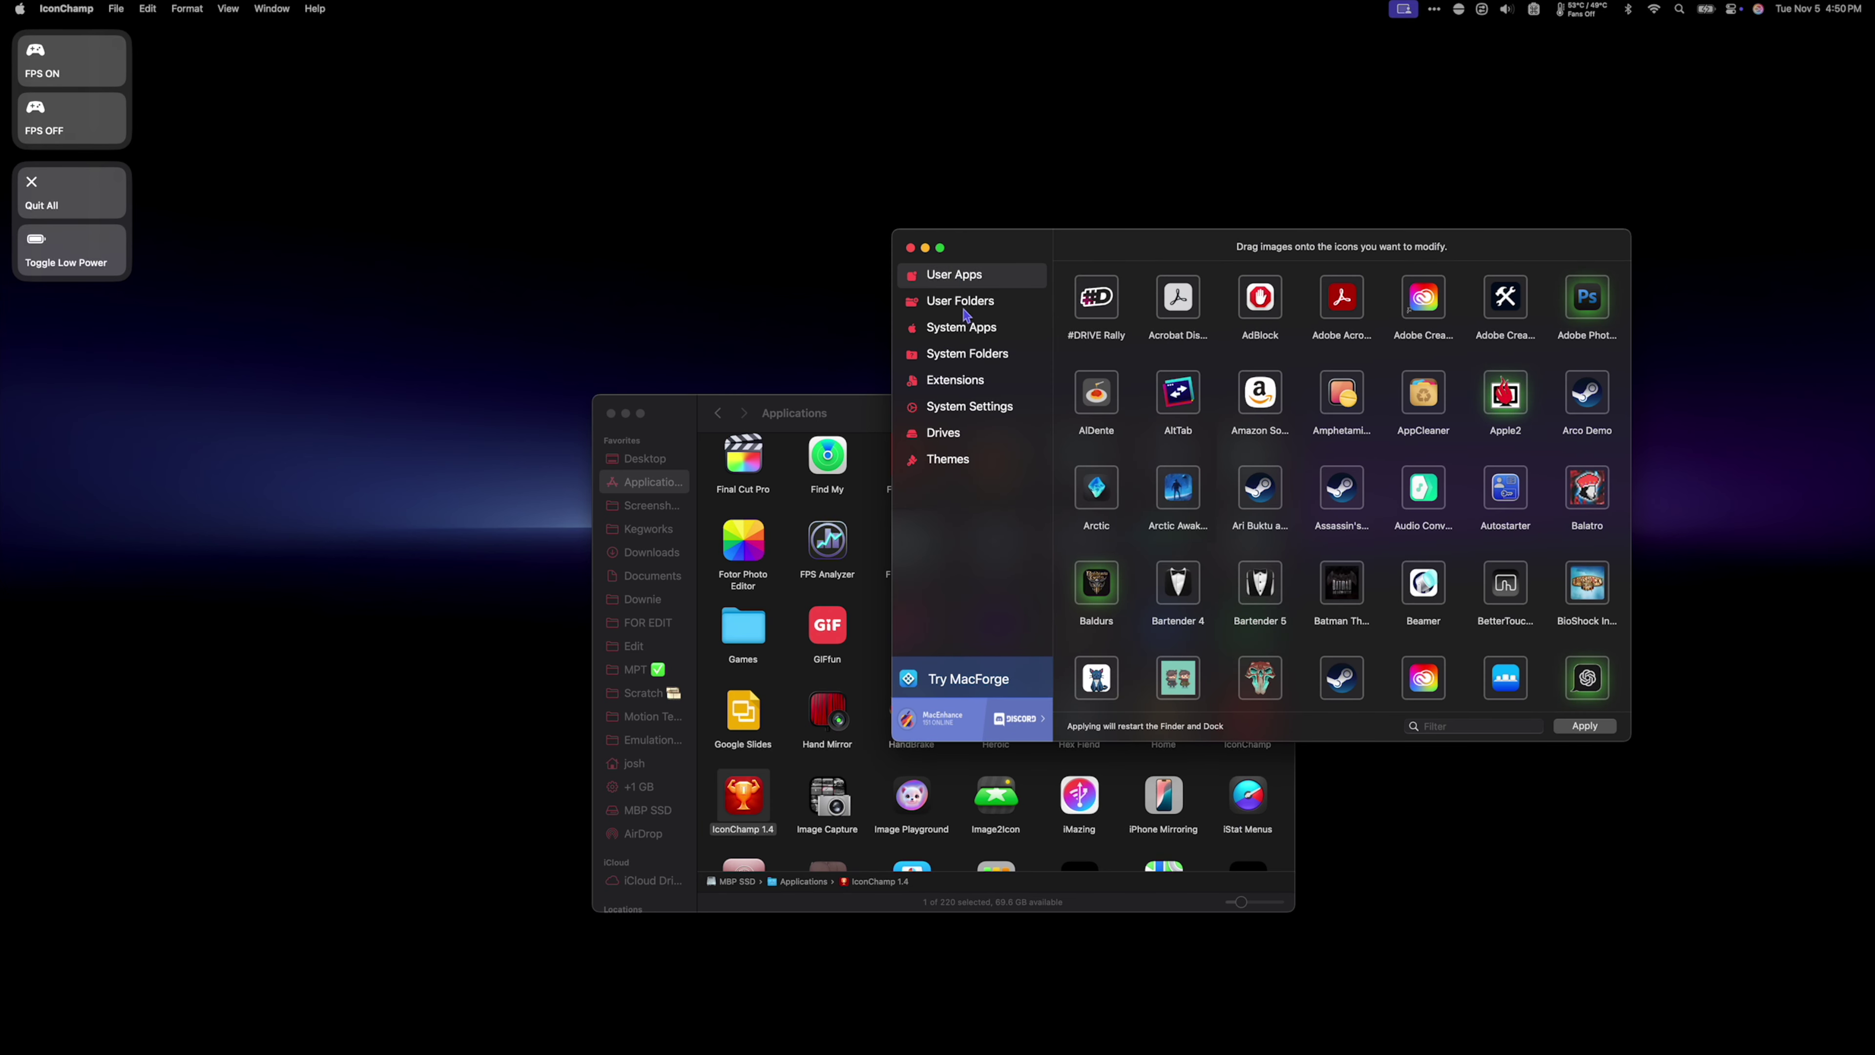
click(968, 332)
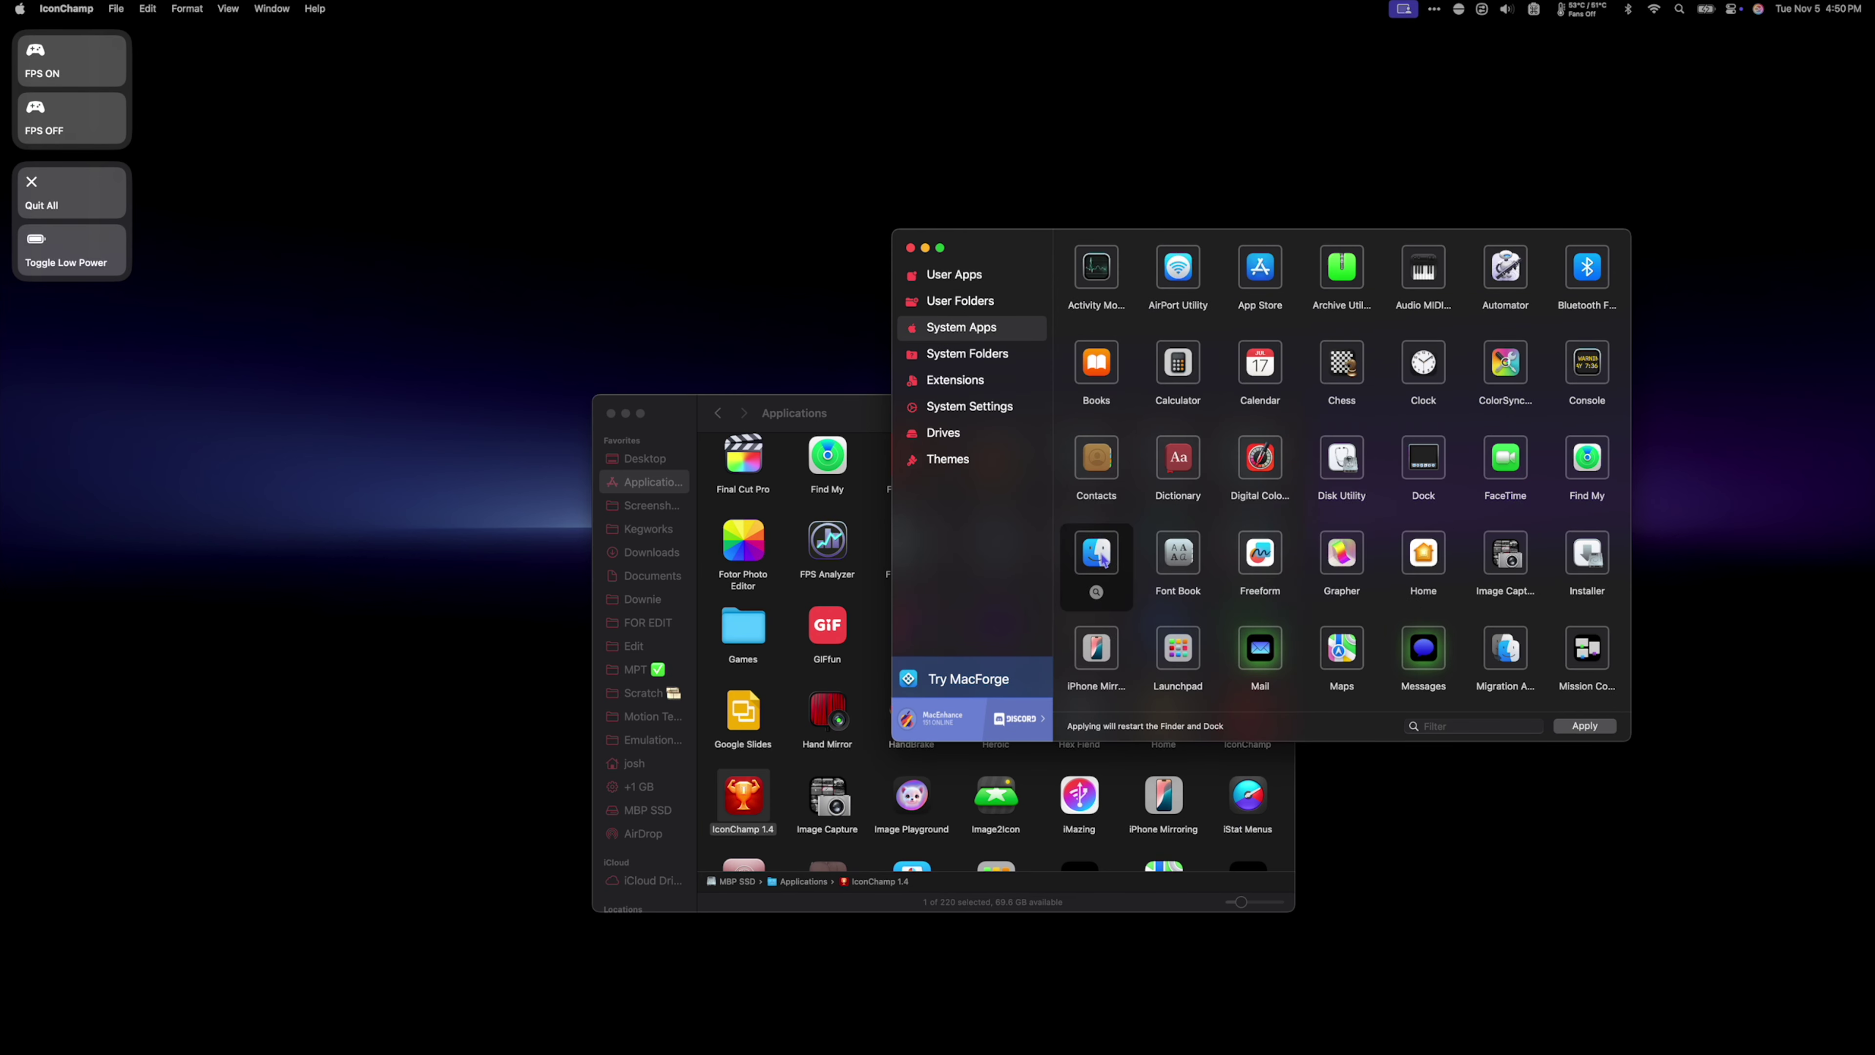
drag(809, 415, 338, 381)
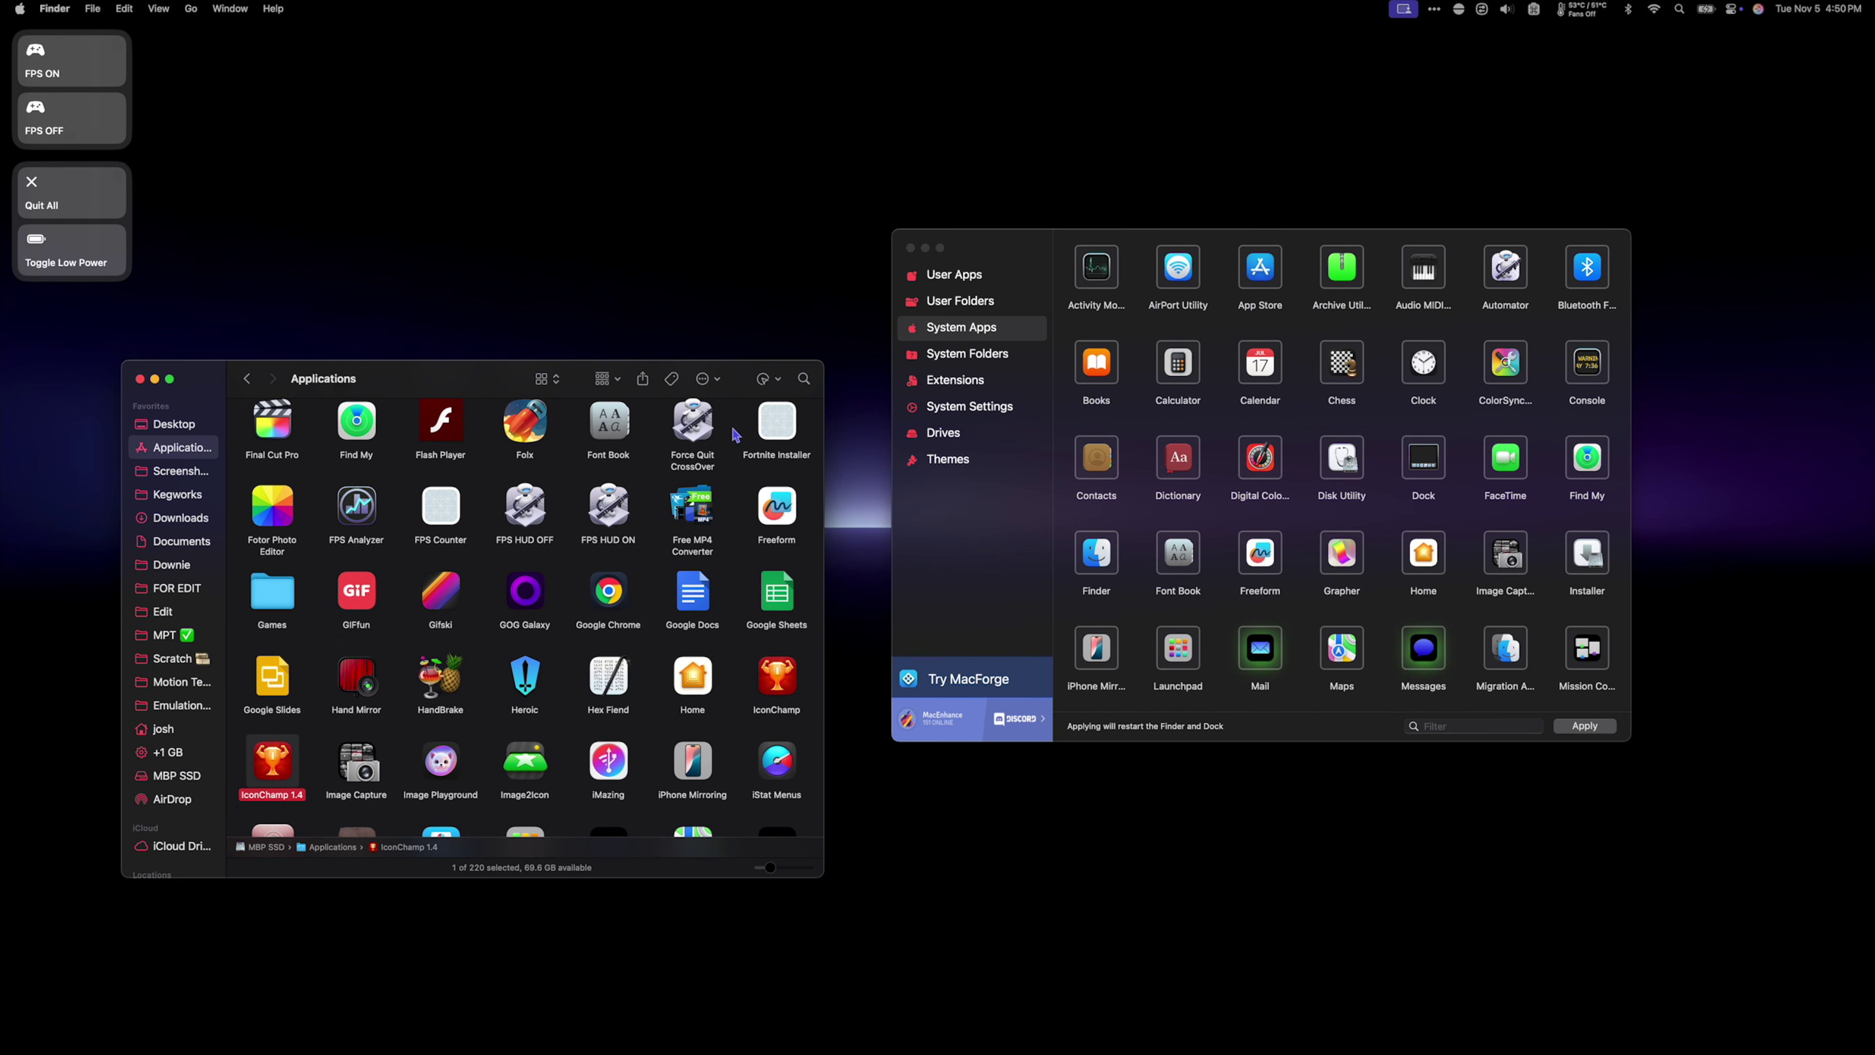
key(super+f)
text(finder)
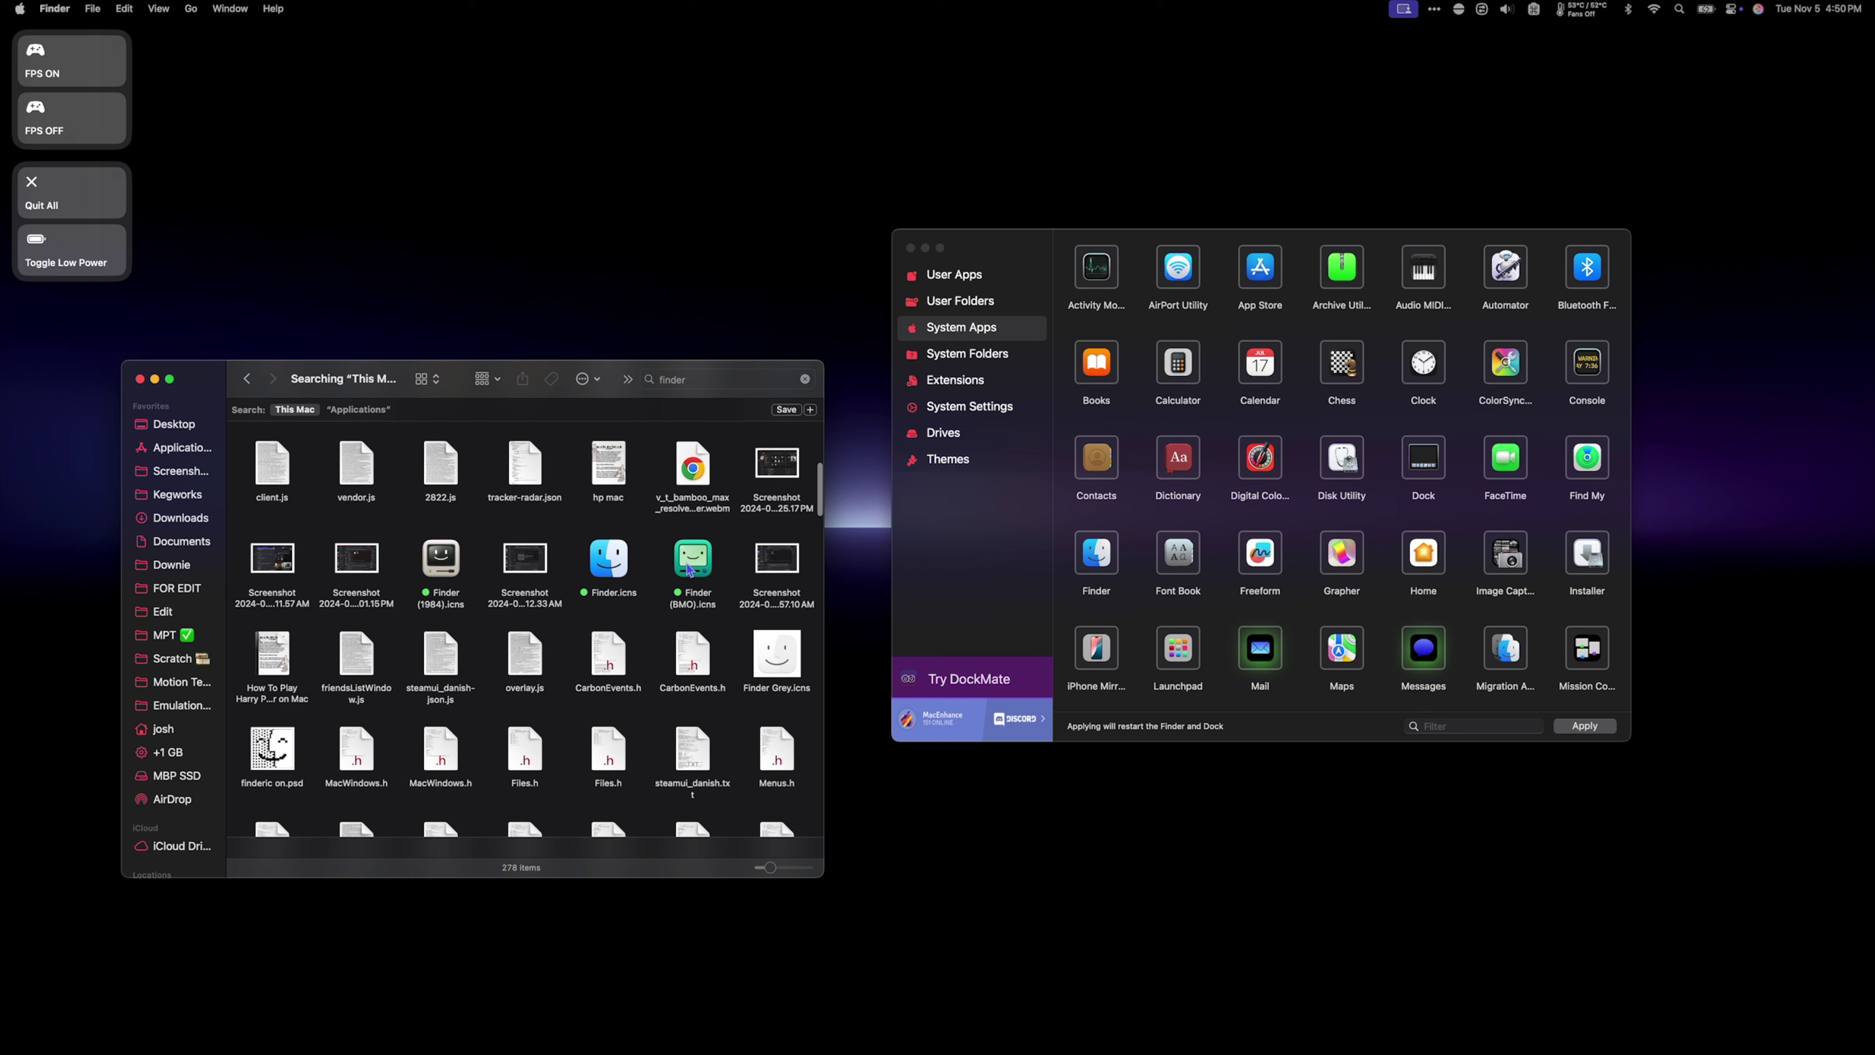
drag(692, 566, 1120, 563)
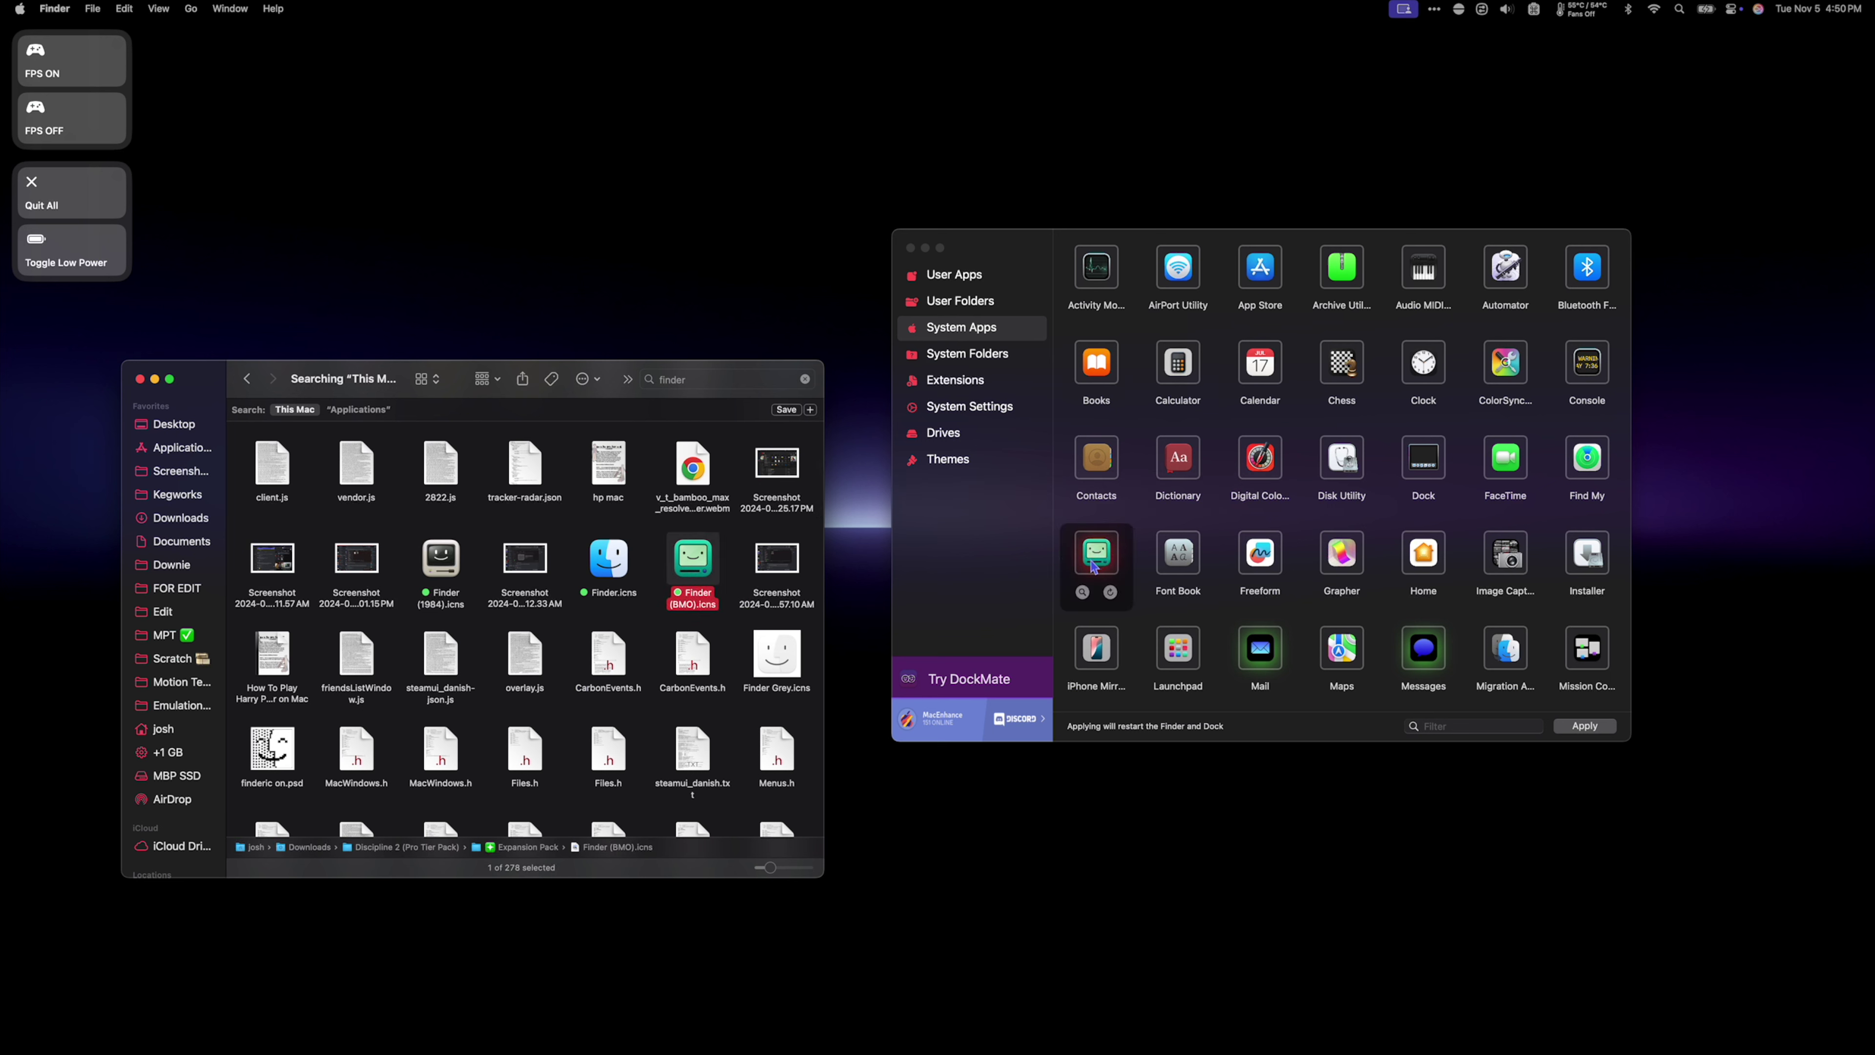
click(1584, 726)
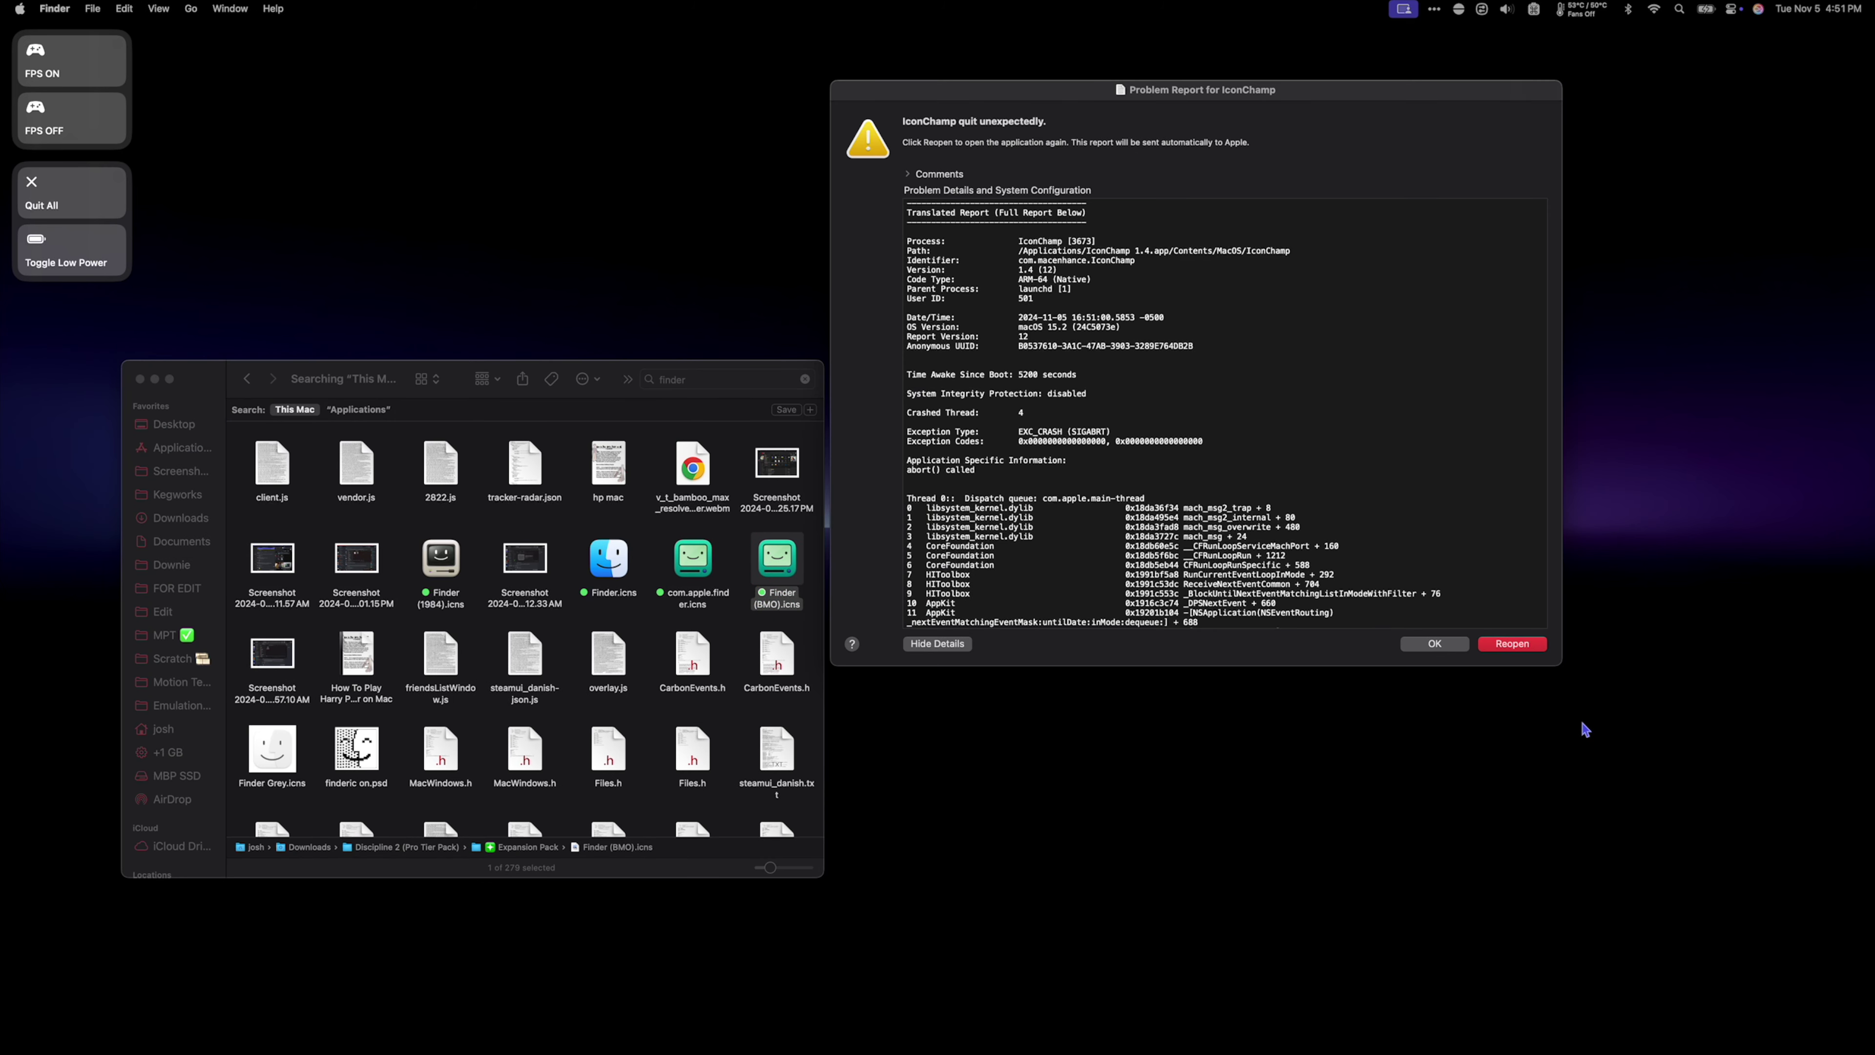
Reopen IconChamp after the crash and check Finder's BMO icon in System Apps and the Dock
click(1532, 645)
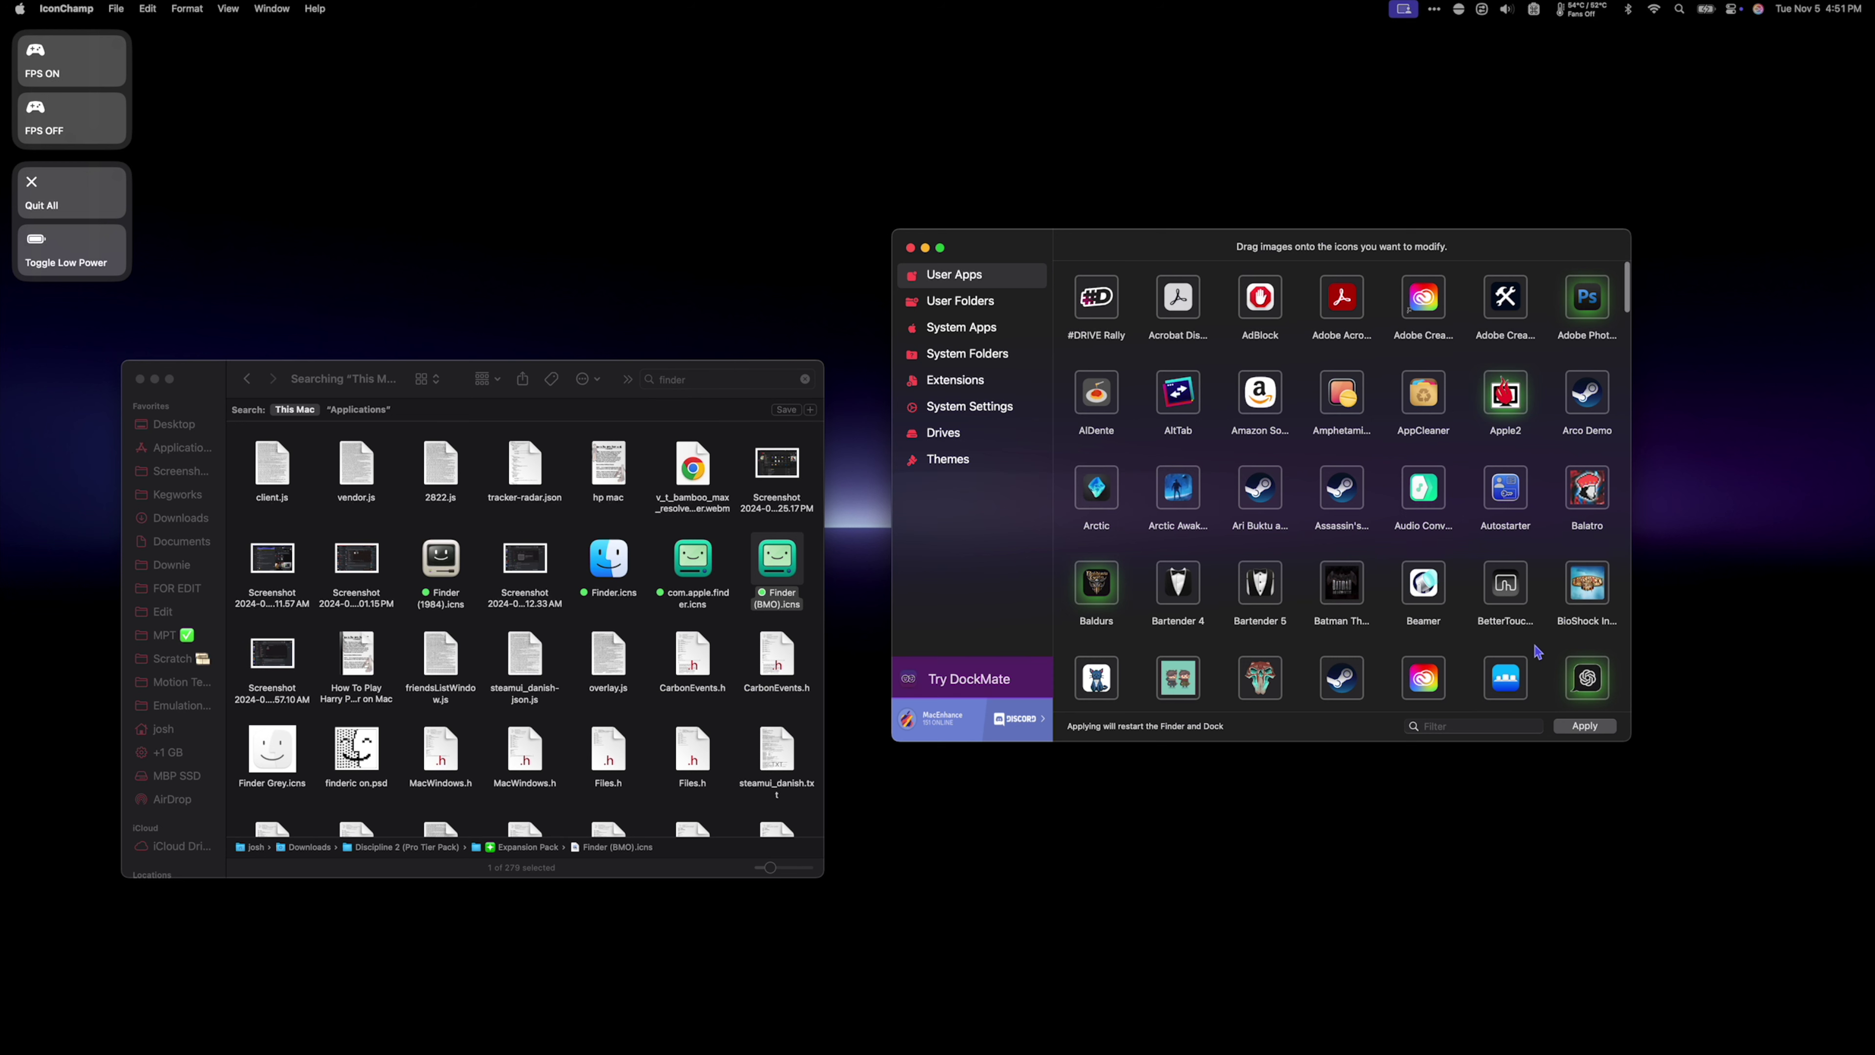
click(960, 327)
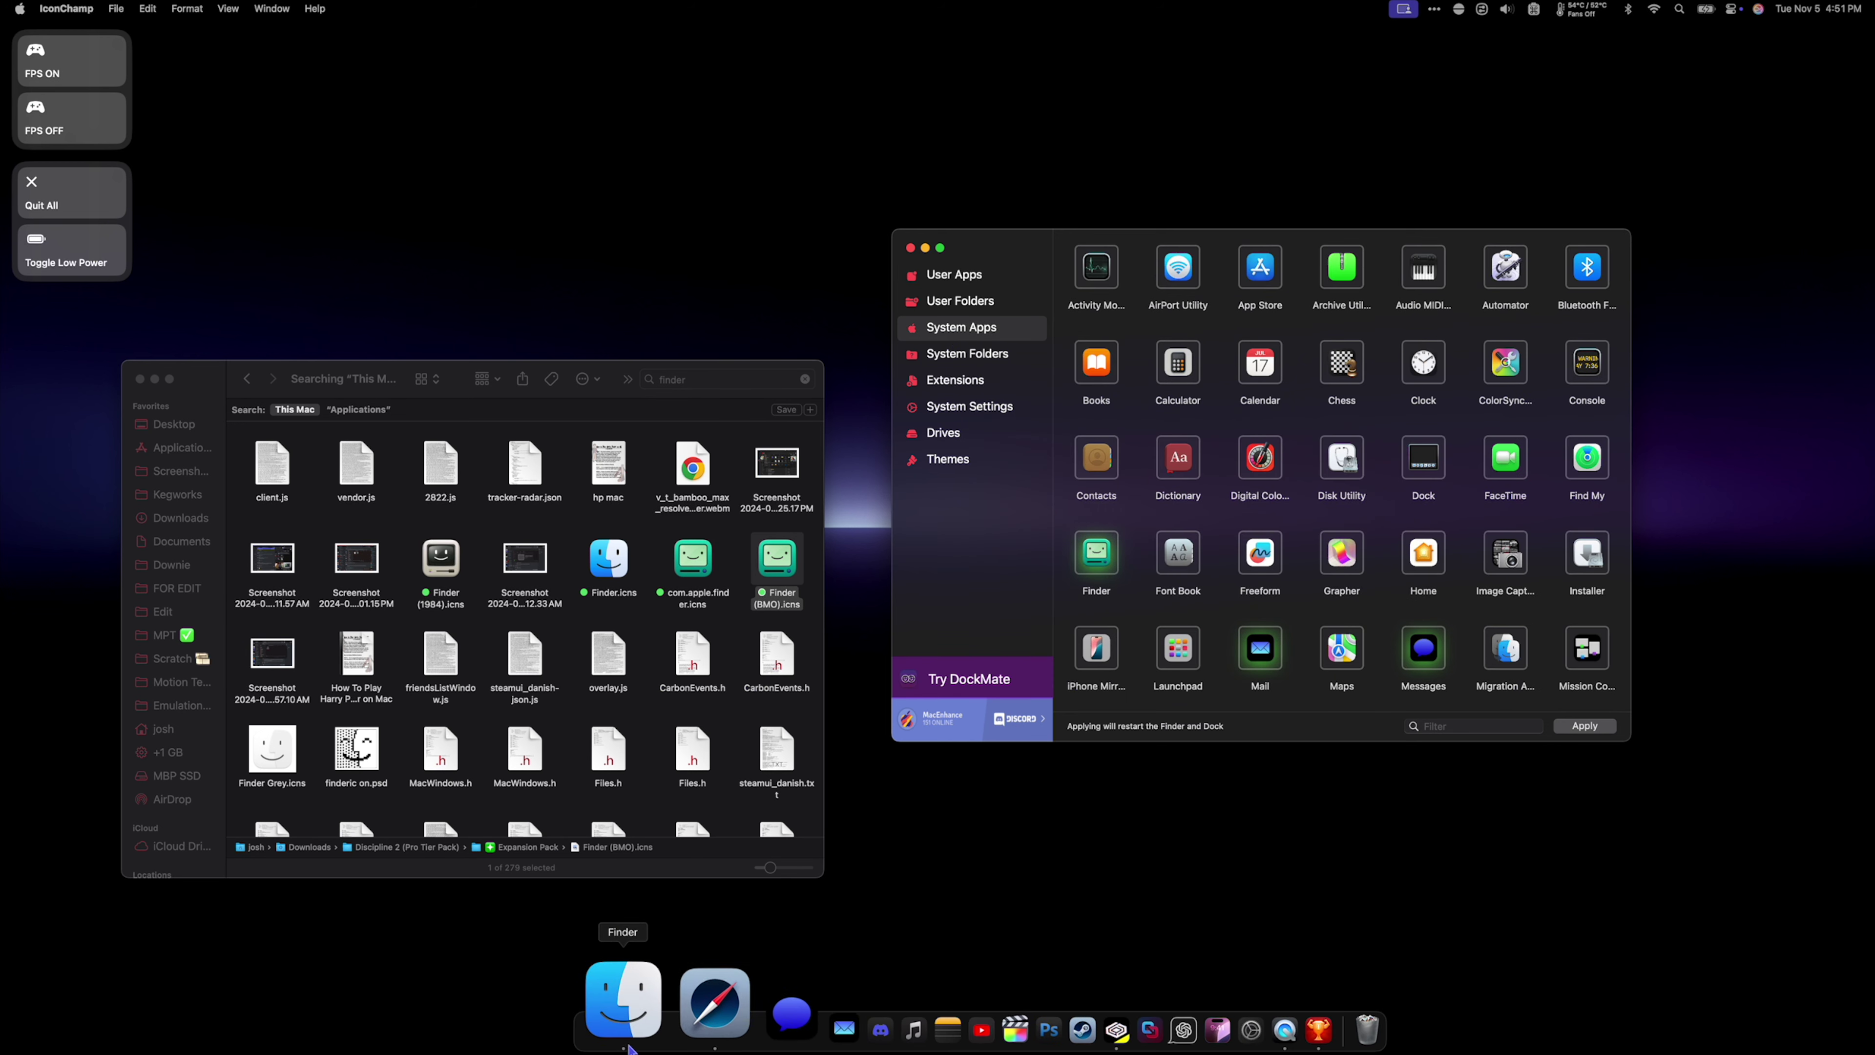
right_click(628, 1048)
key(Escape)
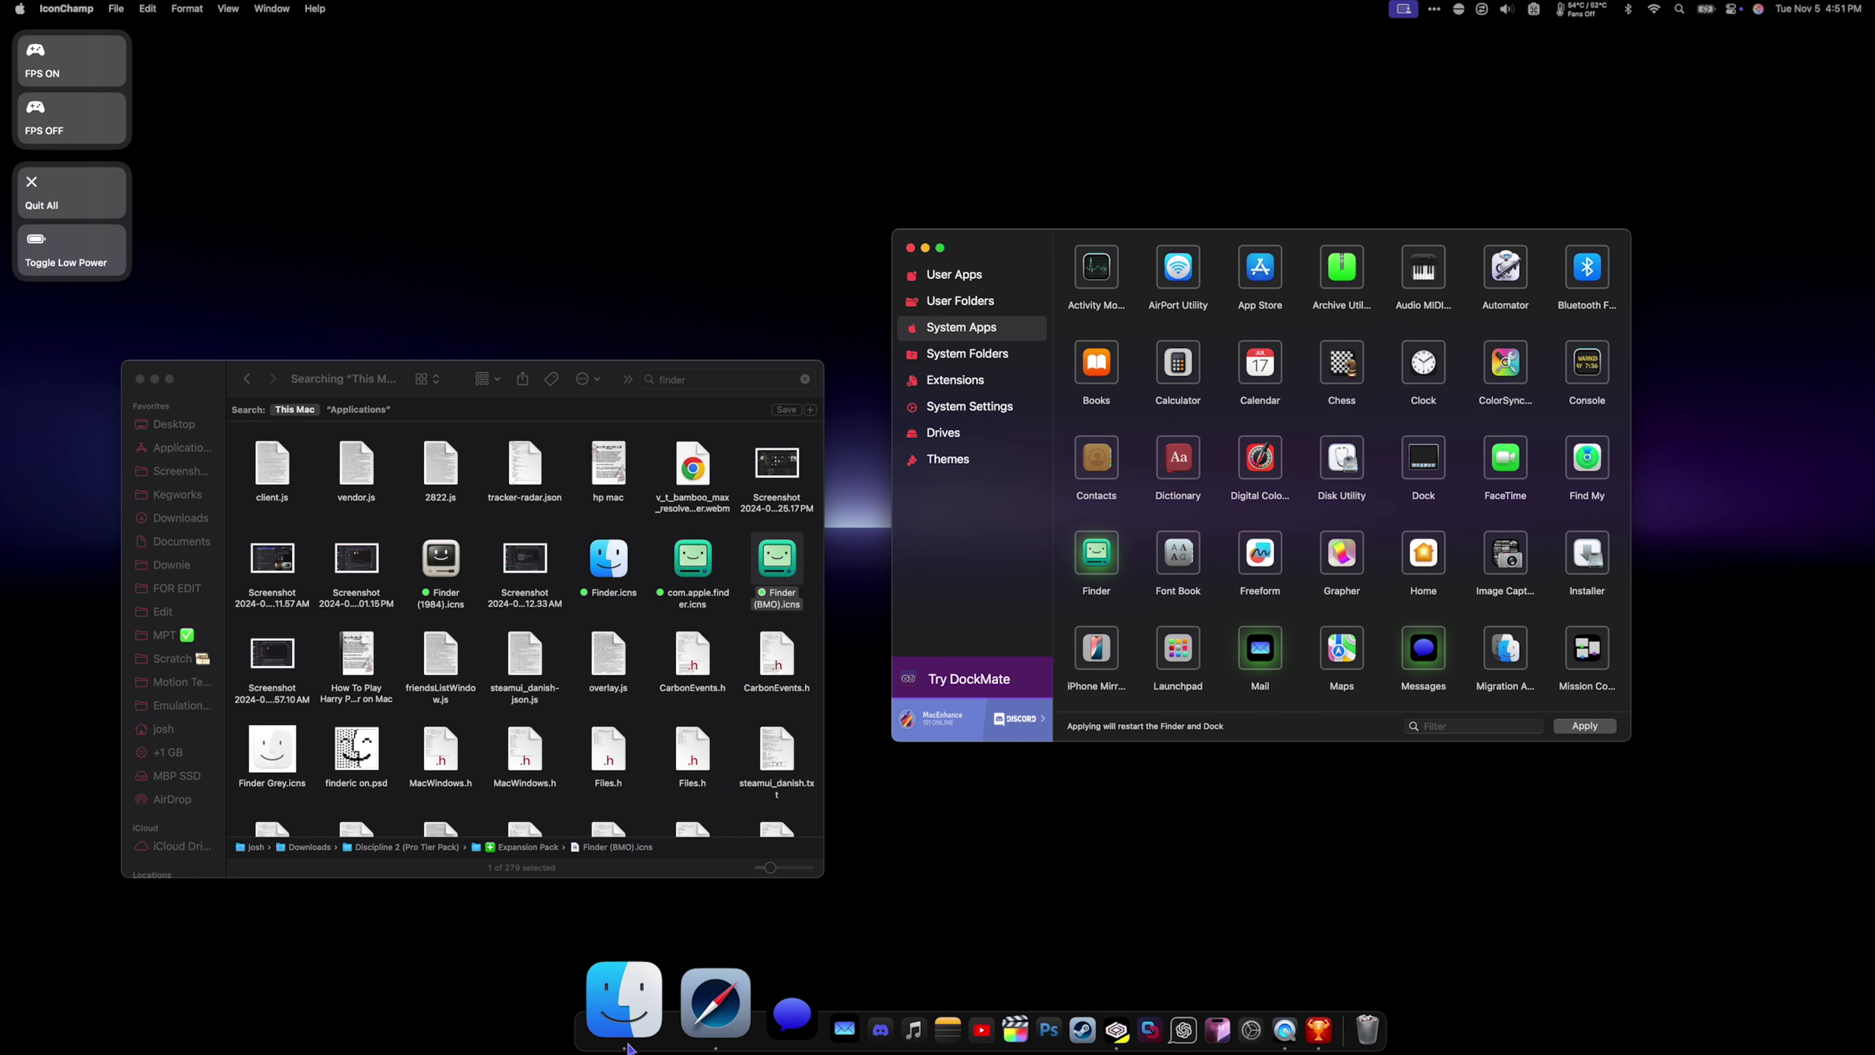